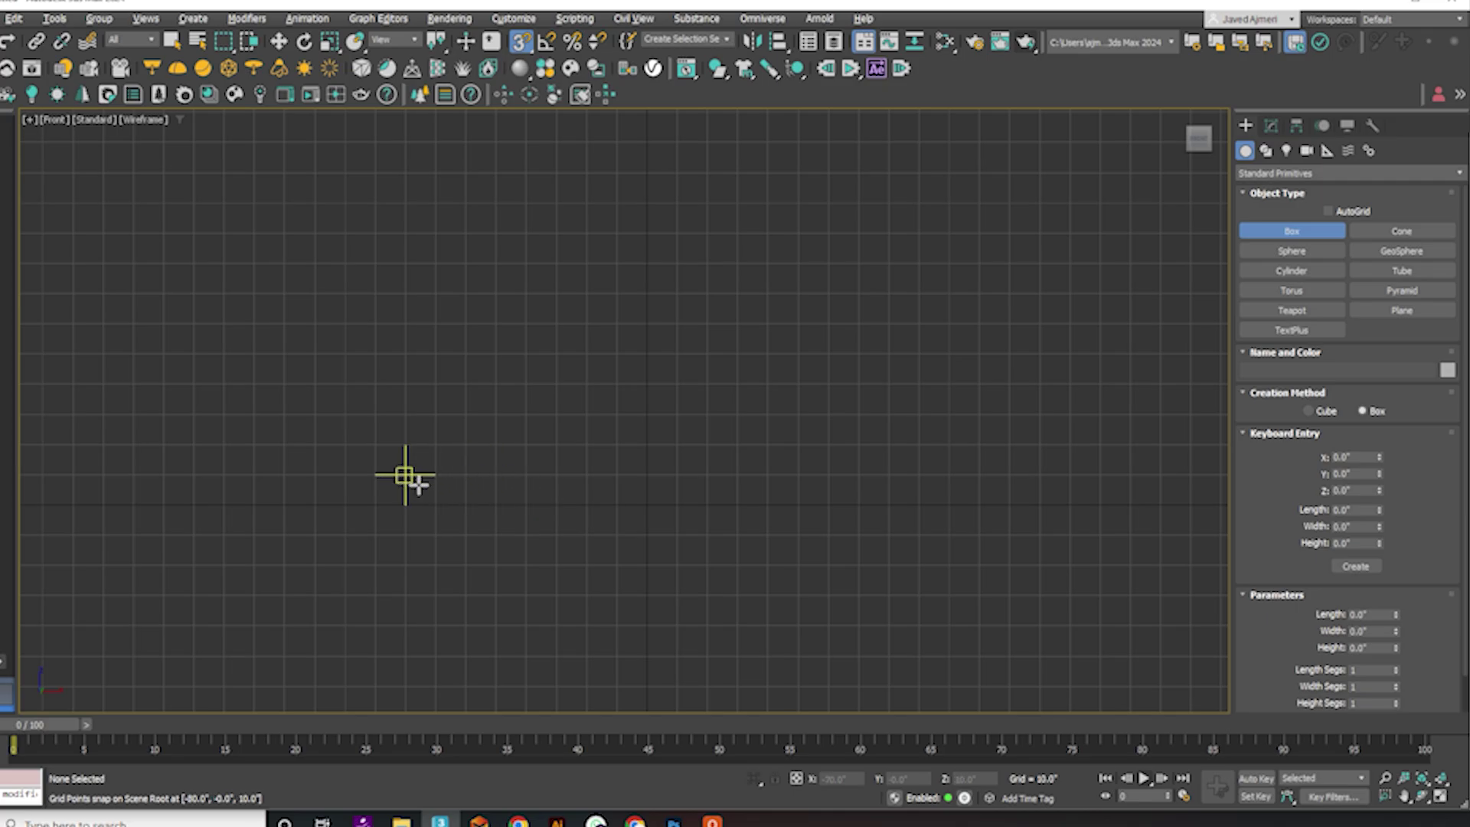
- Create a box in the front view with length 30", width 190" and height -20", and show its edged faces in perspective
{"action": "left_click_drag", "start_coordinate": [403, 505], "coordinate": [972, 413]}
{"action": "key", "text": "t"}
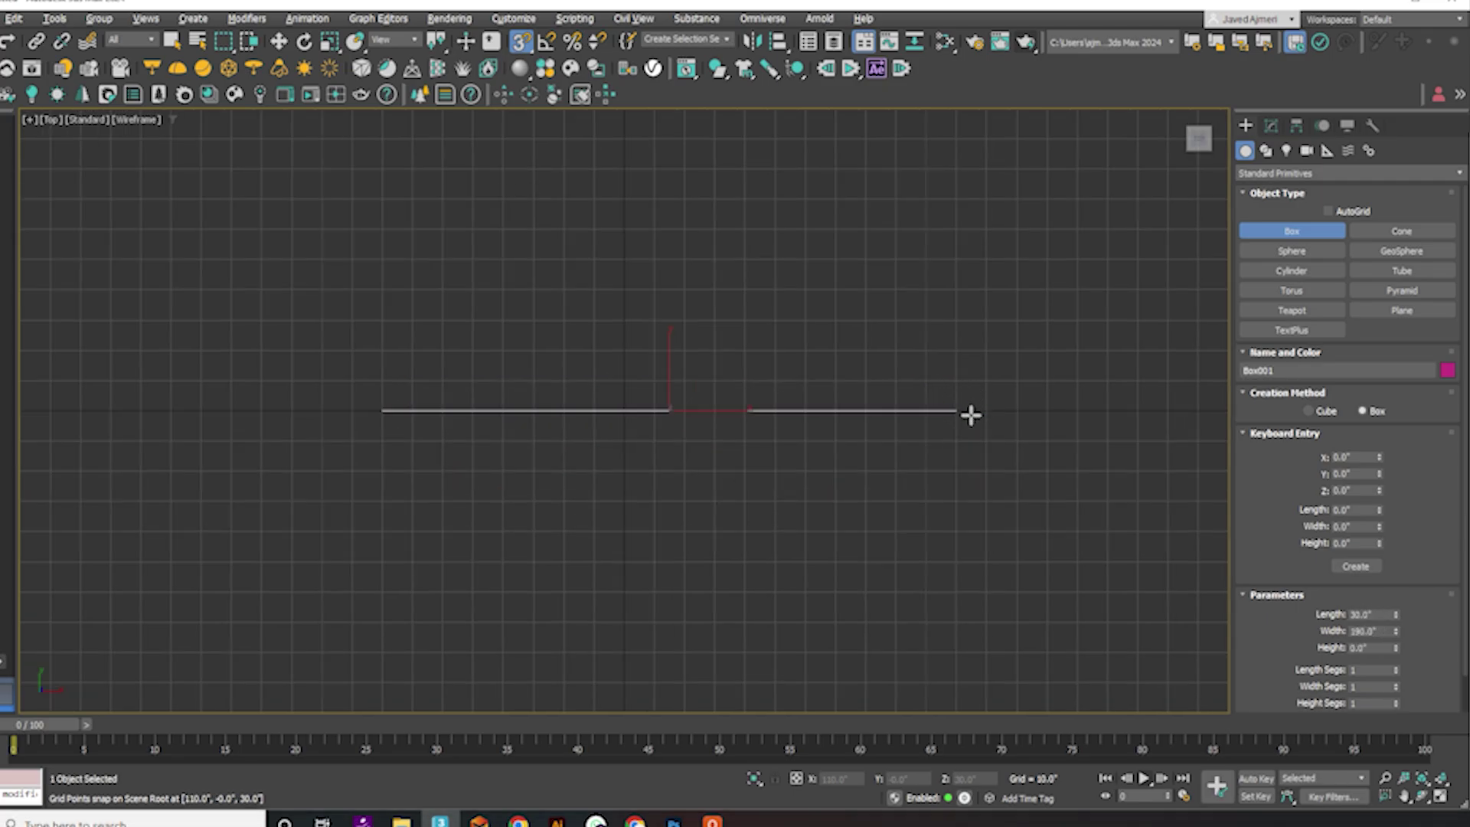
{"action": "left_click", "coordinate": [966, 455]}
{"action": "key", "text": "p"}
{"action": "middle_click_drag", "start_coordinate": [831, 463], "coordinate": [797, 443], "text": "alt"}
{"action": "key", "text": "F4"}
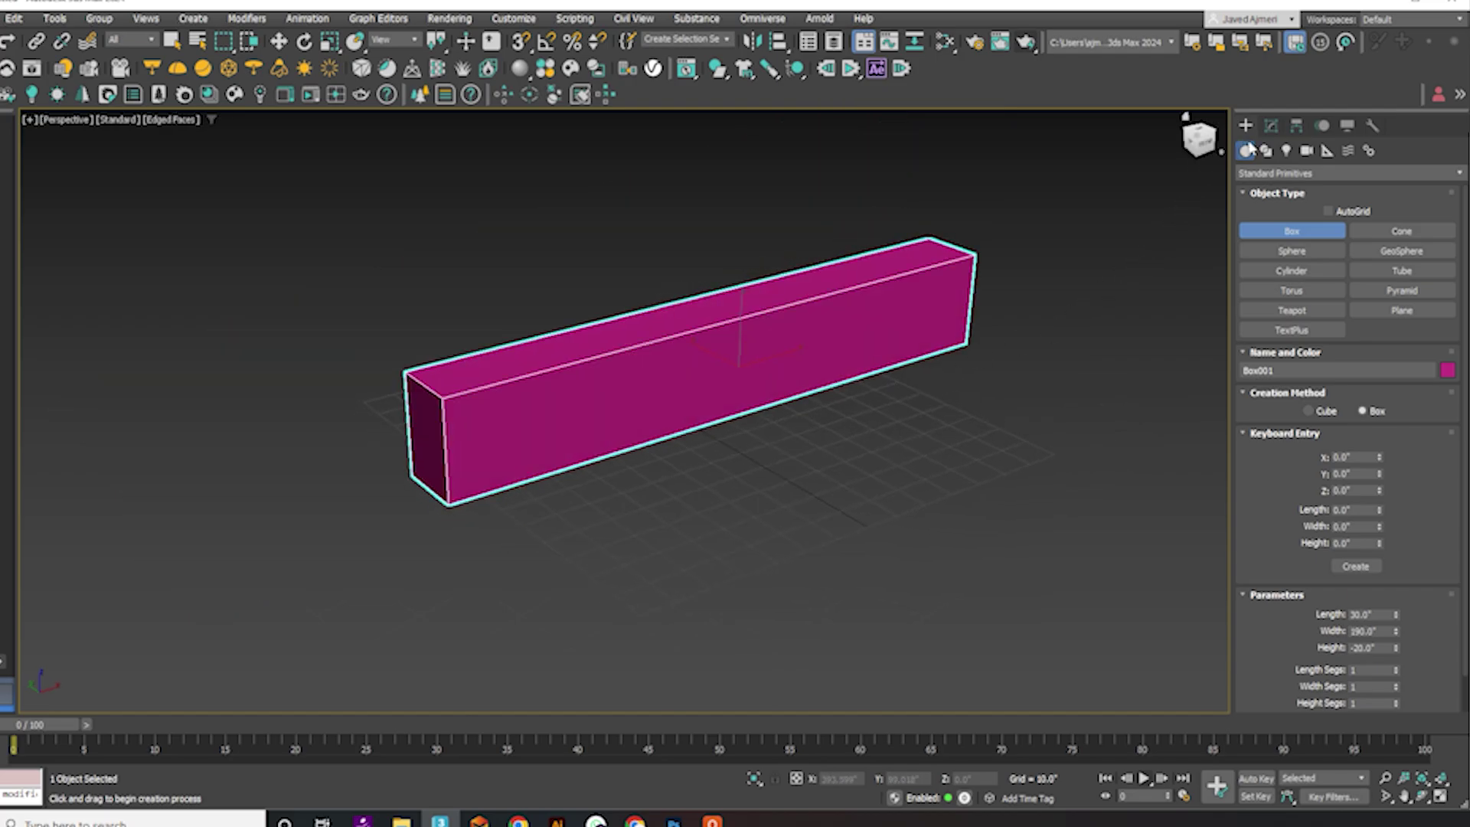
- Add an Edit Poly modifier to the box
{"action": "left_click", "coordinate": [1271, 125]}
{"action": "left_click", "coordinate": [1276, 168]}
{"action": "type", "text": "ed"}
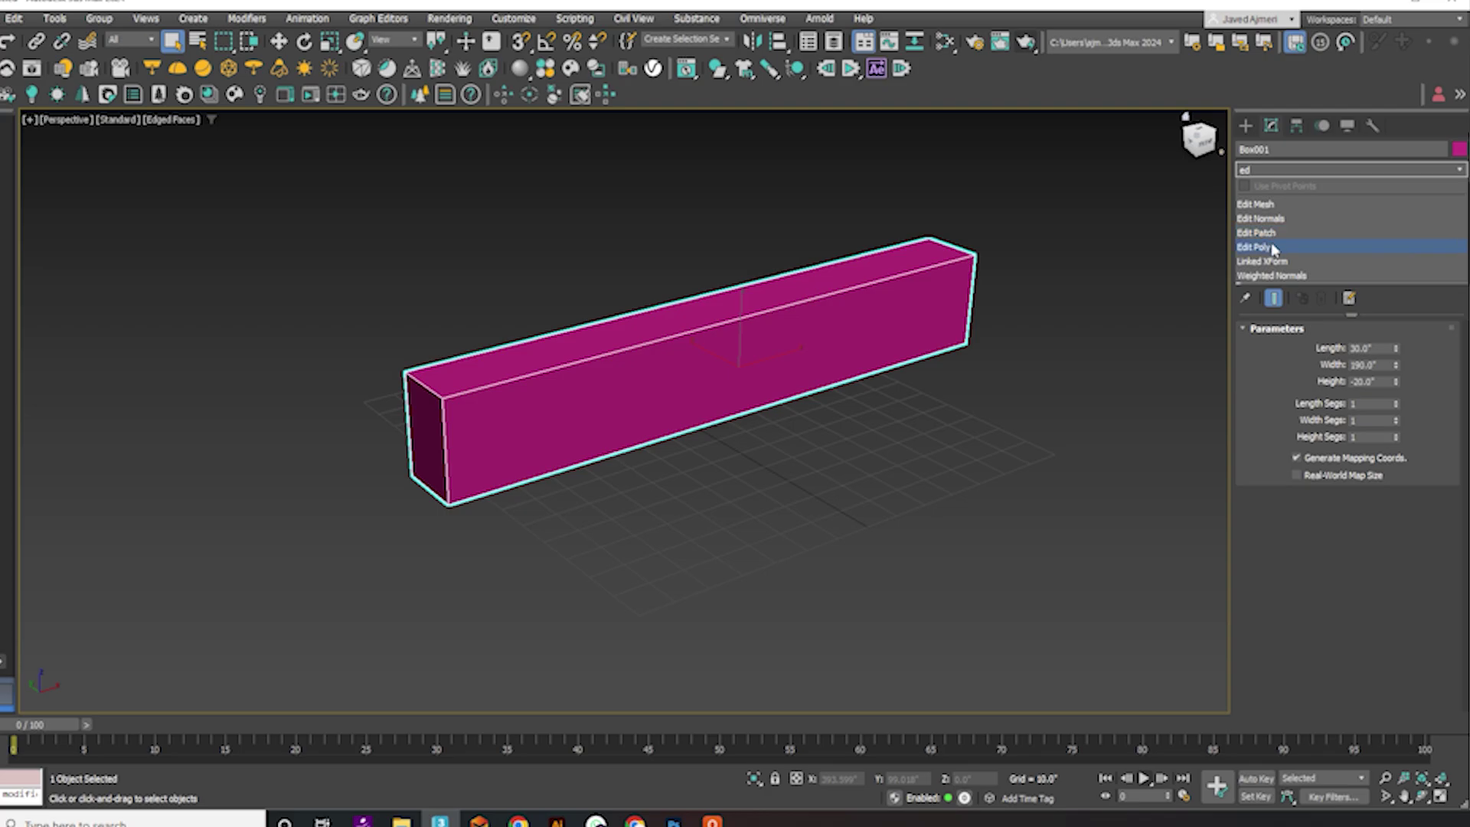
{"action": "left_click", "coordinate": [788, 428]}
{"action": "key", "text": "Return"}
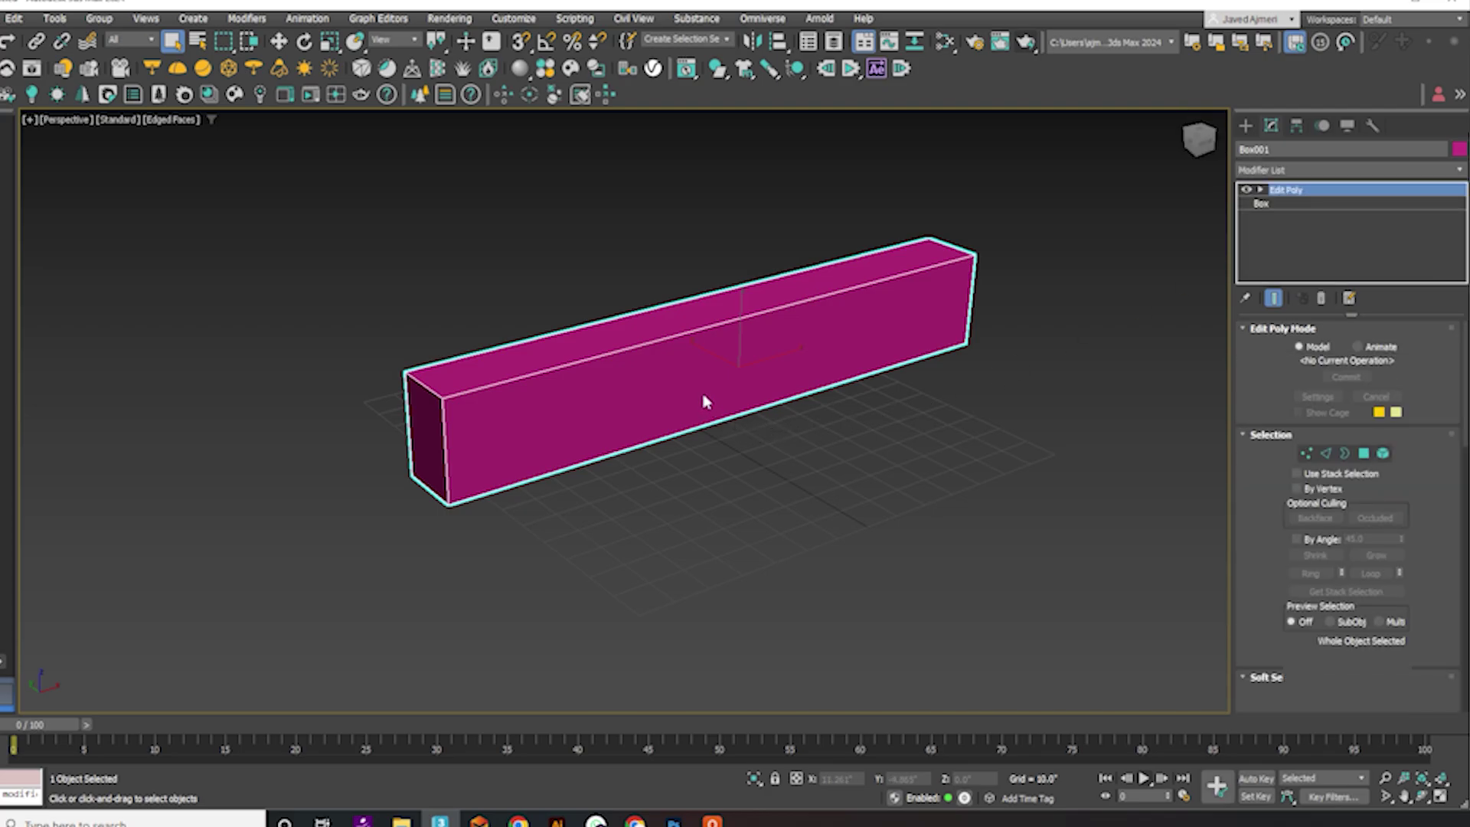
- Inset the box's long front polygon, leaving a thin frame around its edges
{"action": "key", "text": "4"}
{"action": "left_click", "coordinate": [866, 367]}
{"action": "right_click", "coordinate": [928, 394]}
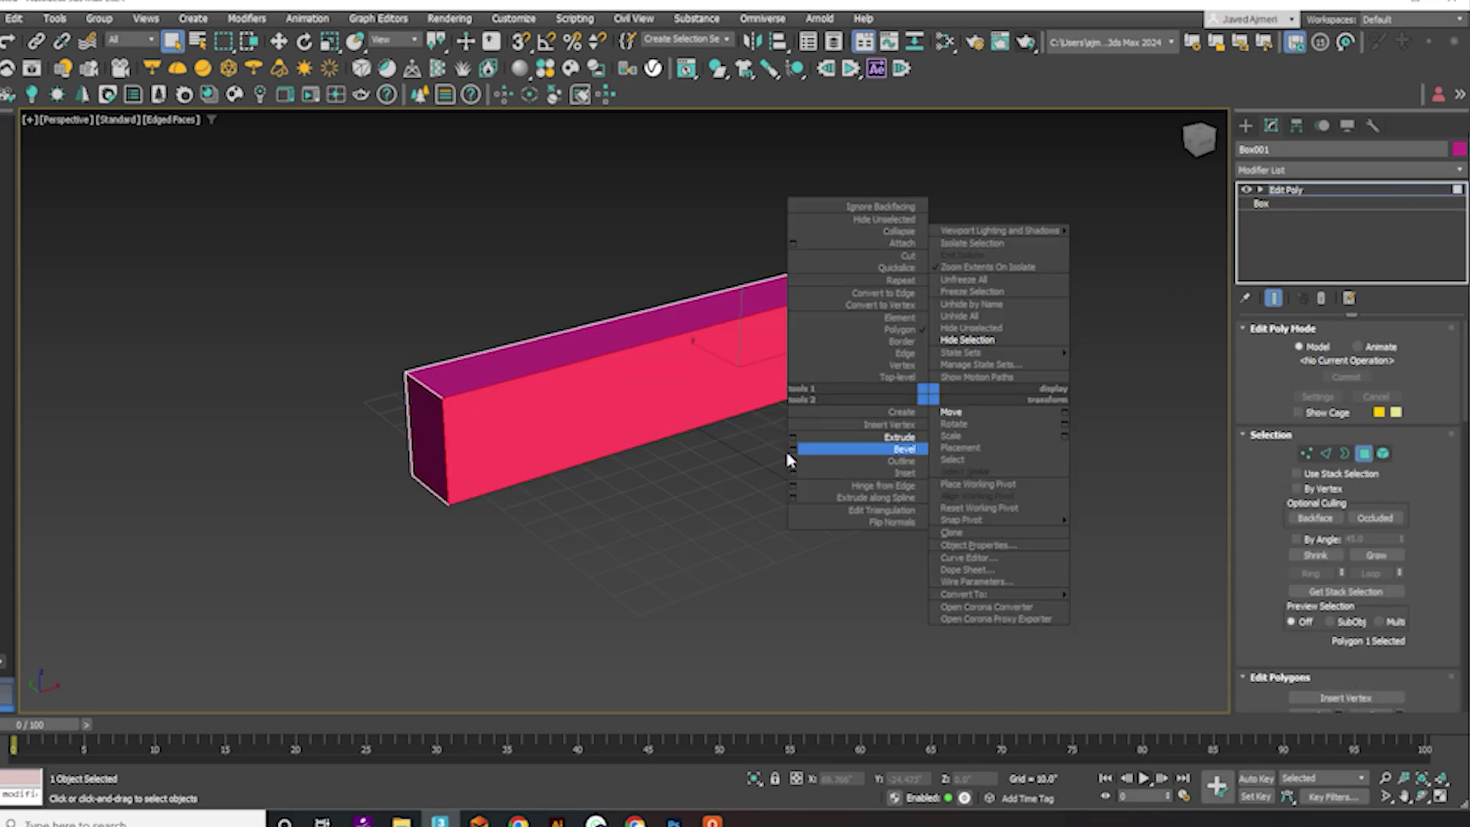
{"action": "left_click", "coordinate": [792, 473]}
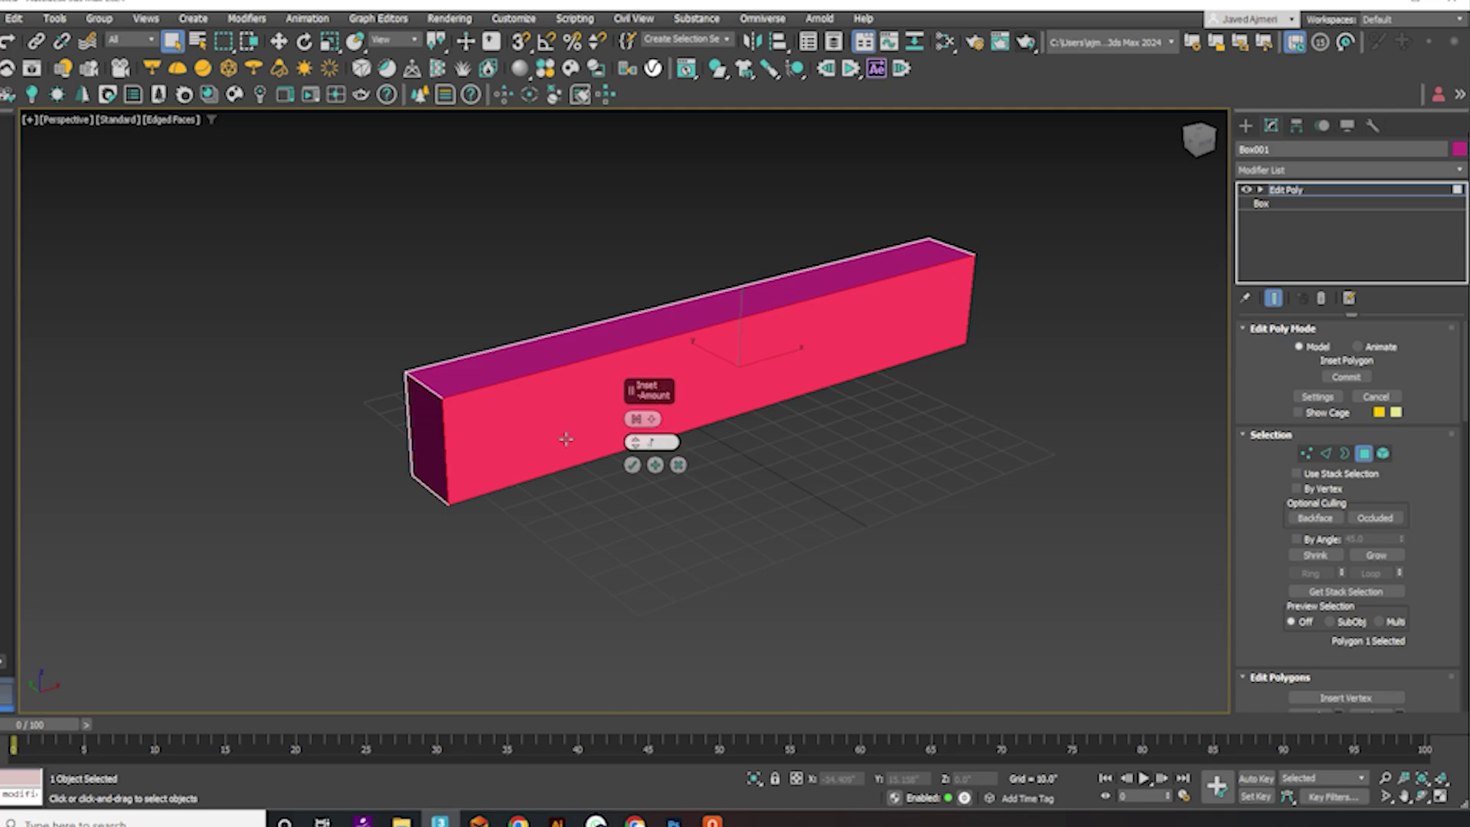
{"action": "key", "text": "Return"}
{"action": "key", "text": "Return"}
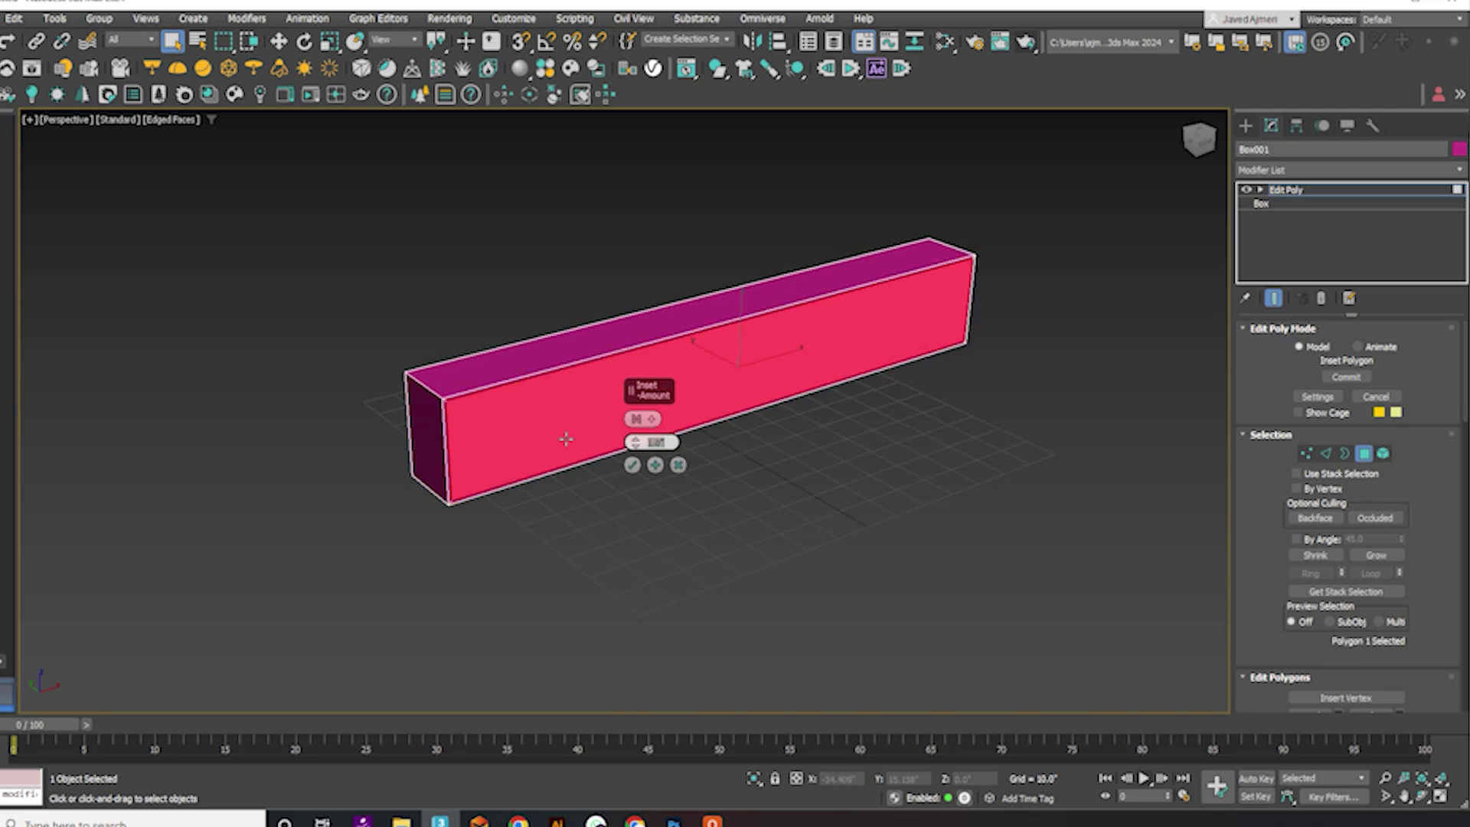
{"action": "left_click", "coordinate": [632, 465]}
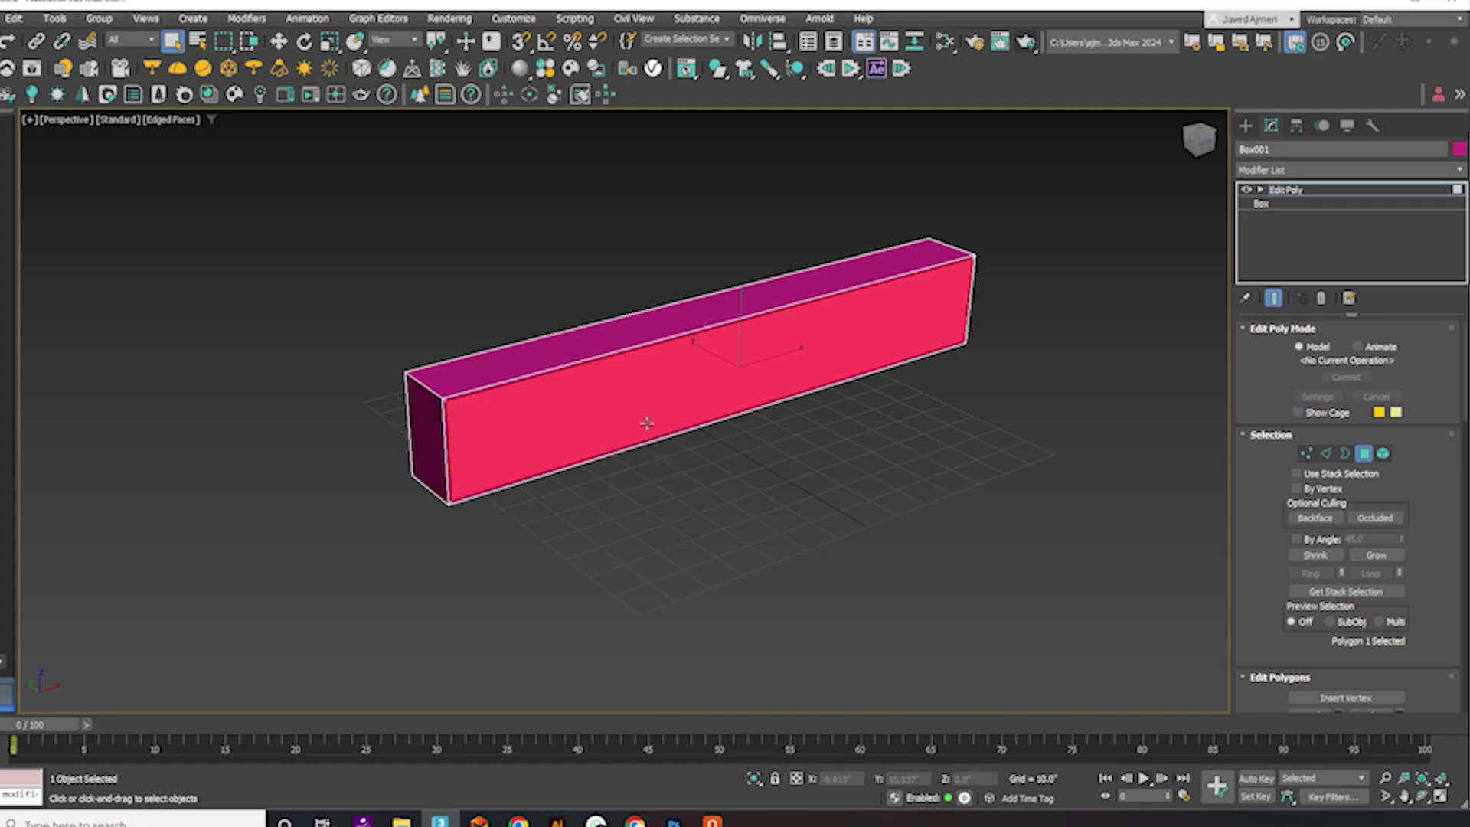
- Push the inset front polygon back into the box along Y by about 1.5"
{"action": "key", "text": "w"}
{"action": "scroll", "coordinate": [684, 396], "scroll_direction": "up", "scroll_amount": 2}
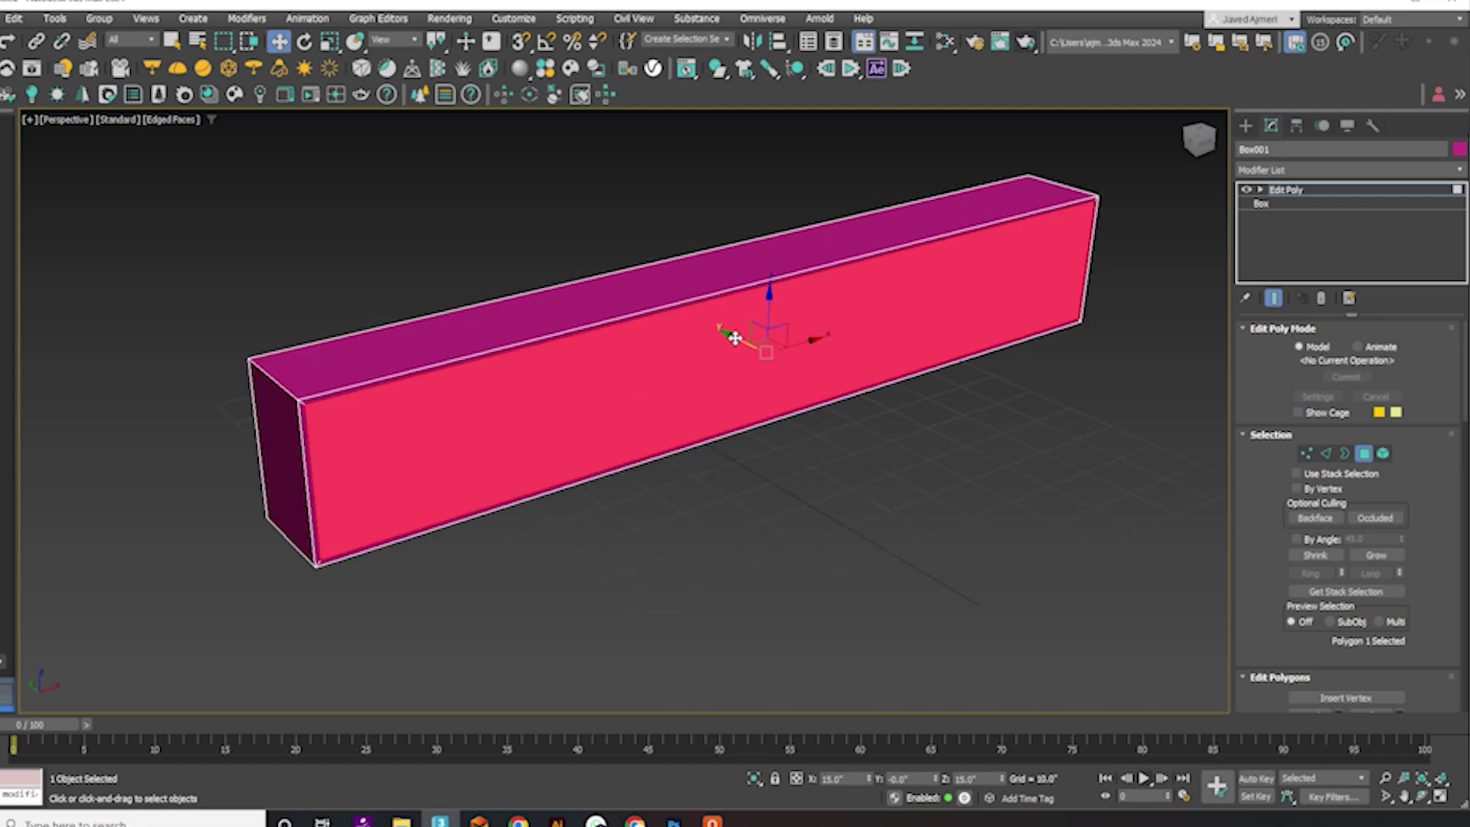
{"action": "left_click_drag", "start_coordinate": [731, 338], "coordinate": [728, 334]}
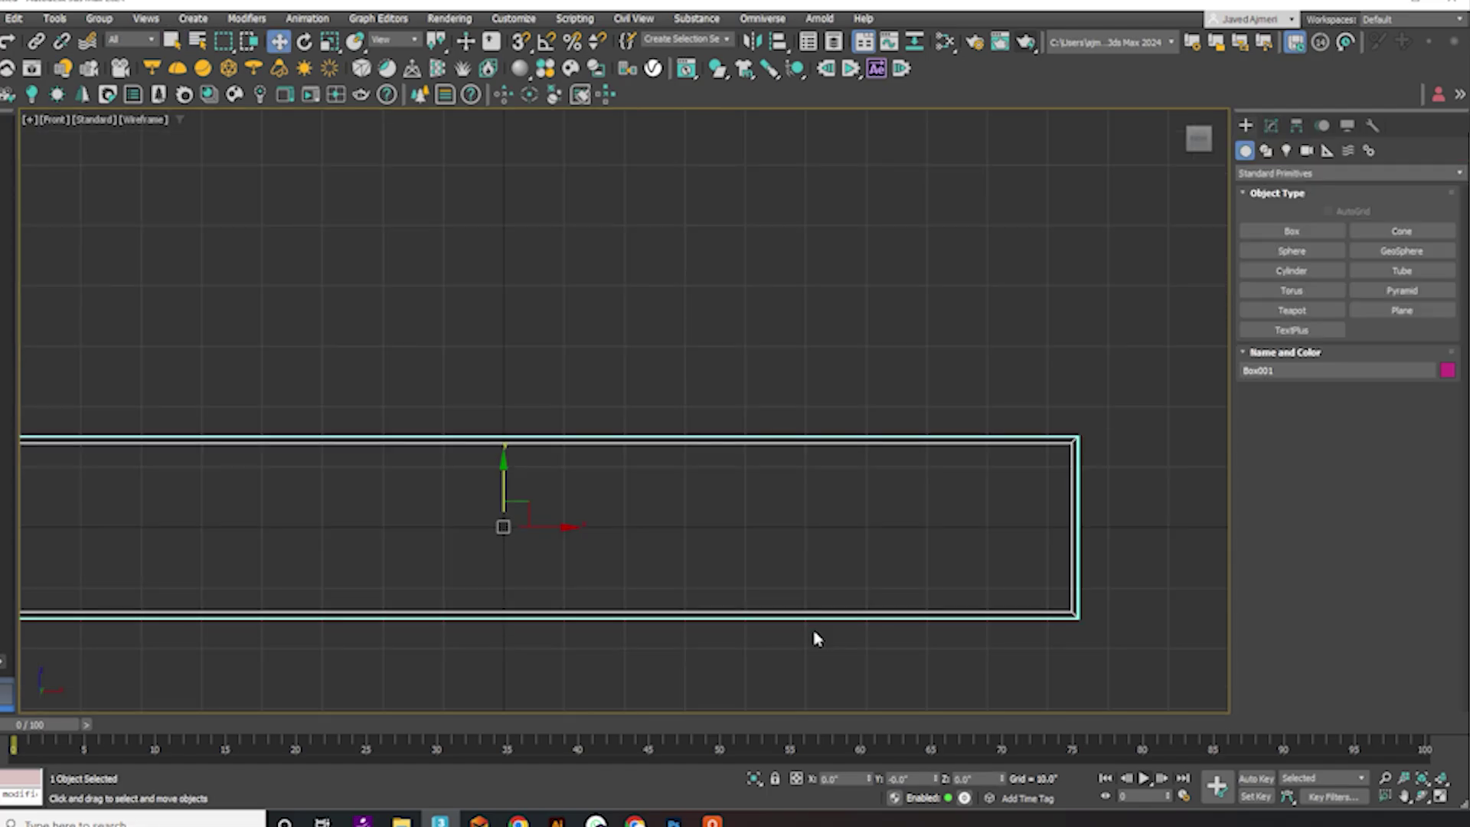
{"action": "middle_click_drag", "start_coordinate": [814, 636], "coordinate": [874, 603]}
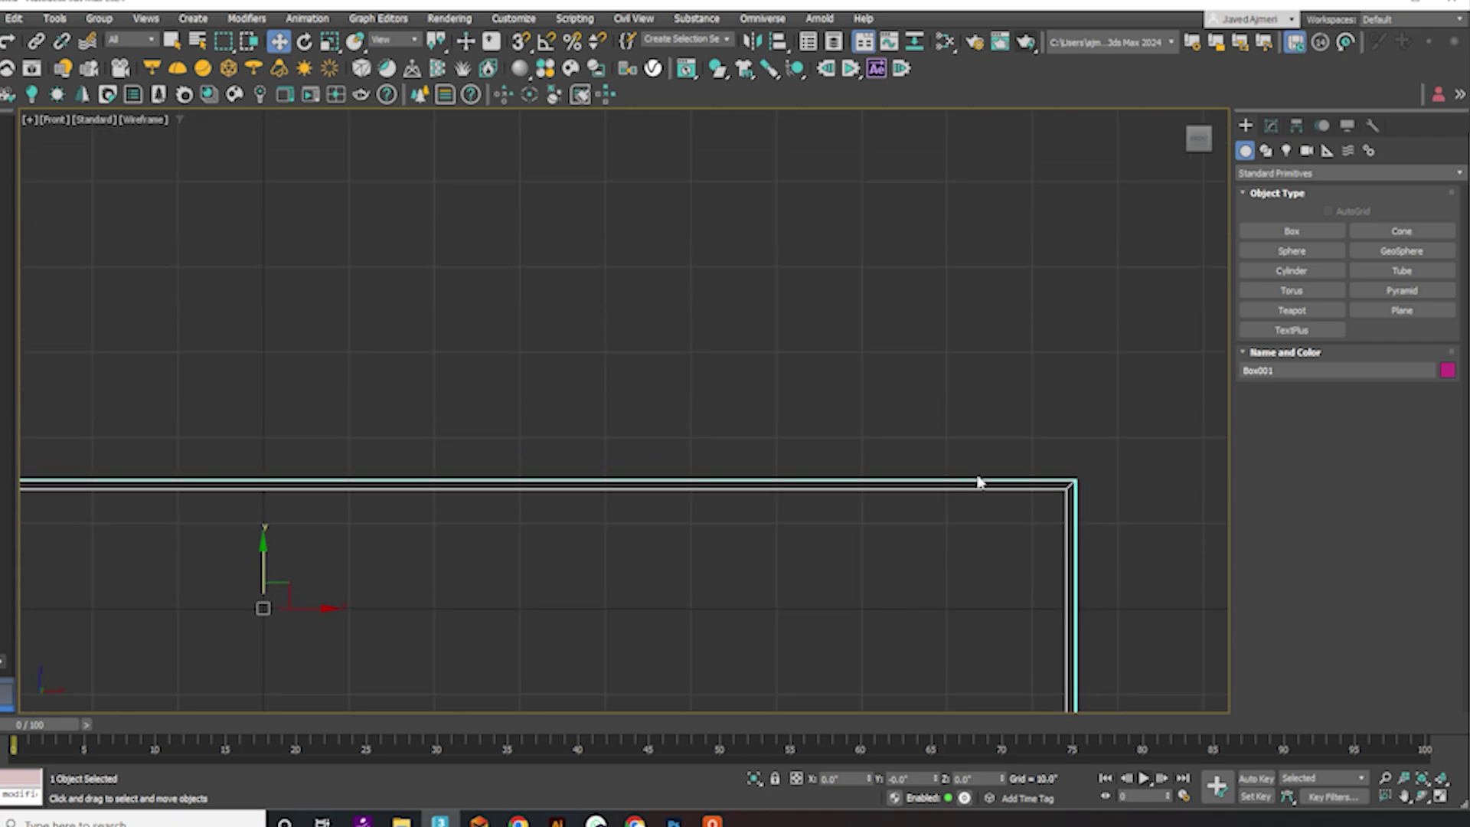
- In the front view, draw a two-step line profile on the box's upper edge near its right end, finishing with a vertical segment about 32" tall
{"action": "scroll", "coordinate": [977, 477], "scroll_direction": "up", "scroll_amount": 3}
{"action": "middle_click_drag", "start_coordinate": [986, 461], "coordinate": [914, 498]}
{"action": "left_click", "coordinate": [1265, 151]}
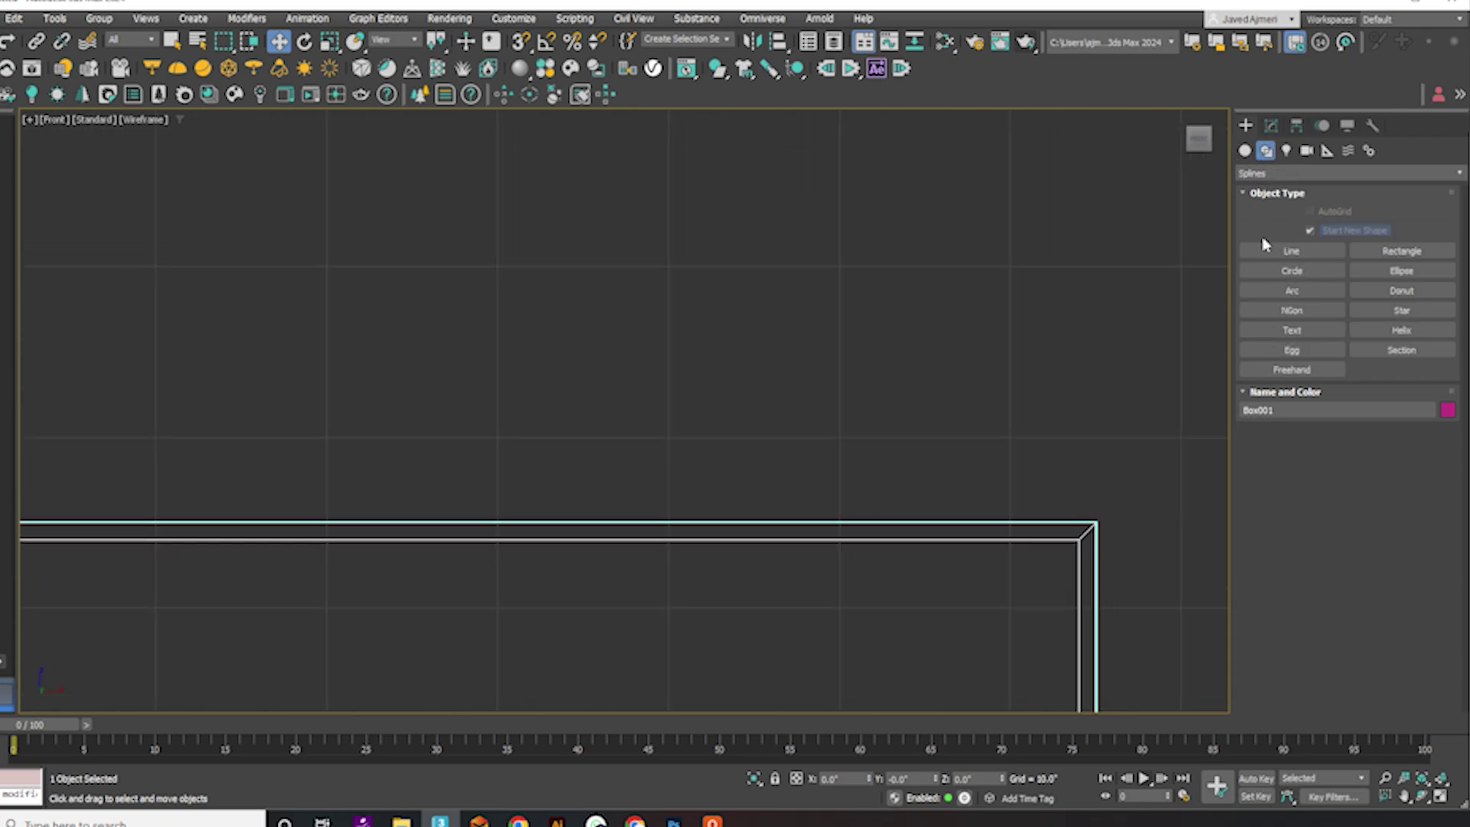
{"action": "left_click", "coordinate": [1290, 250]}
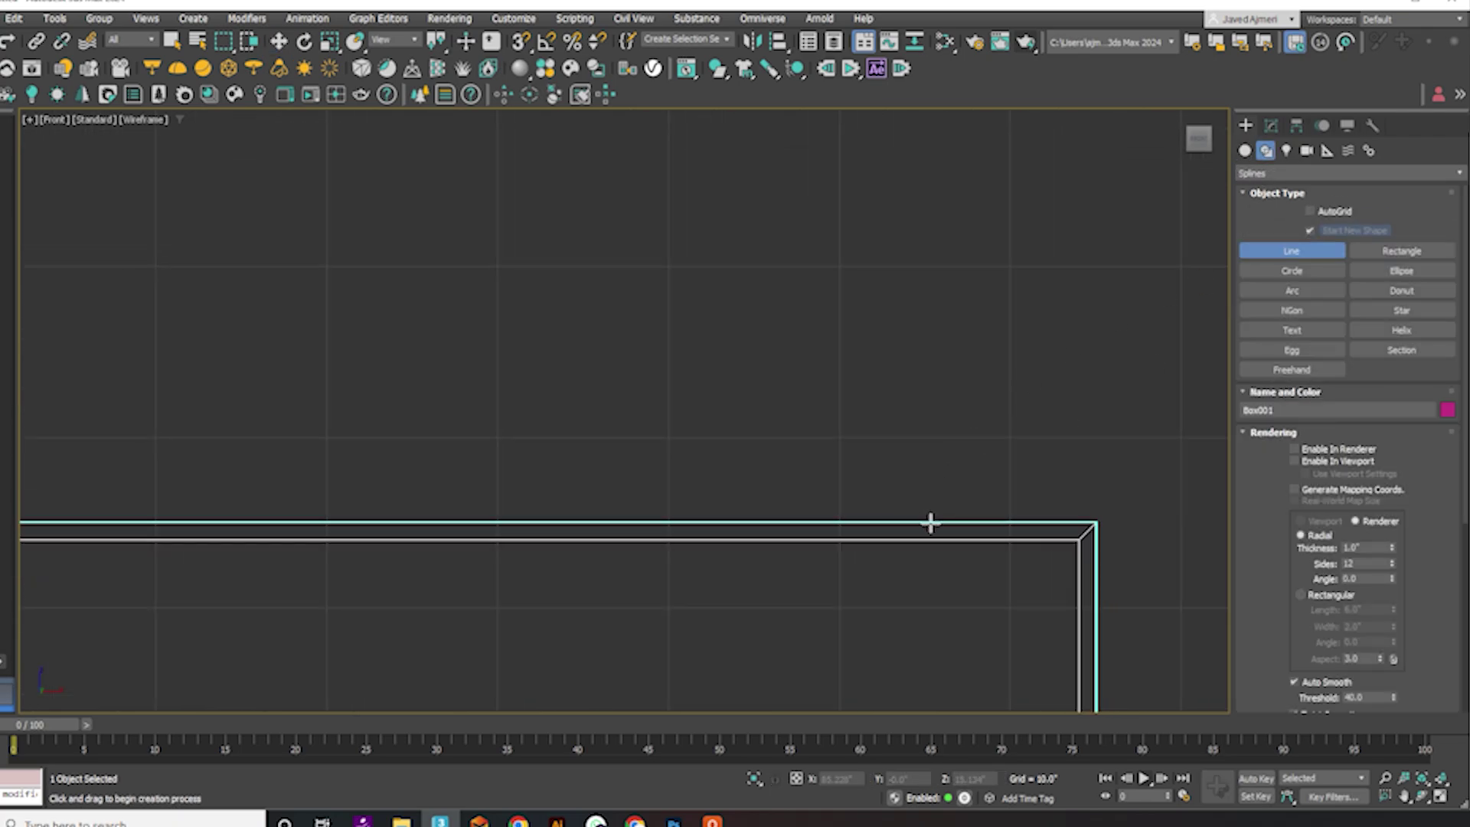
{"action": "left_click", "coordinate": [964, 523]}
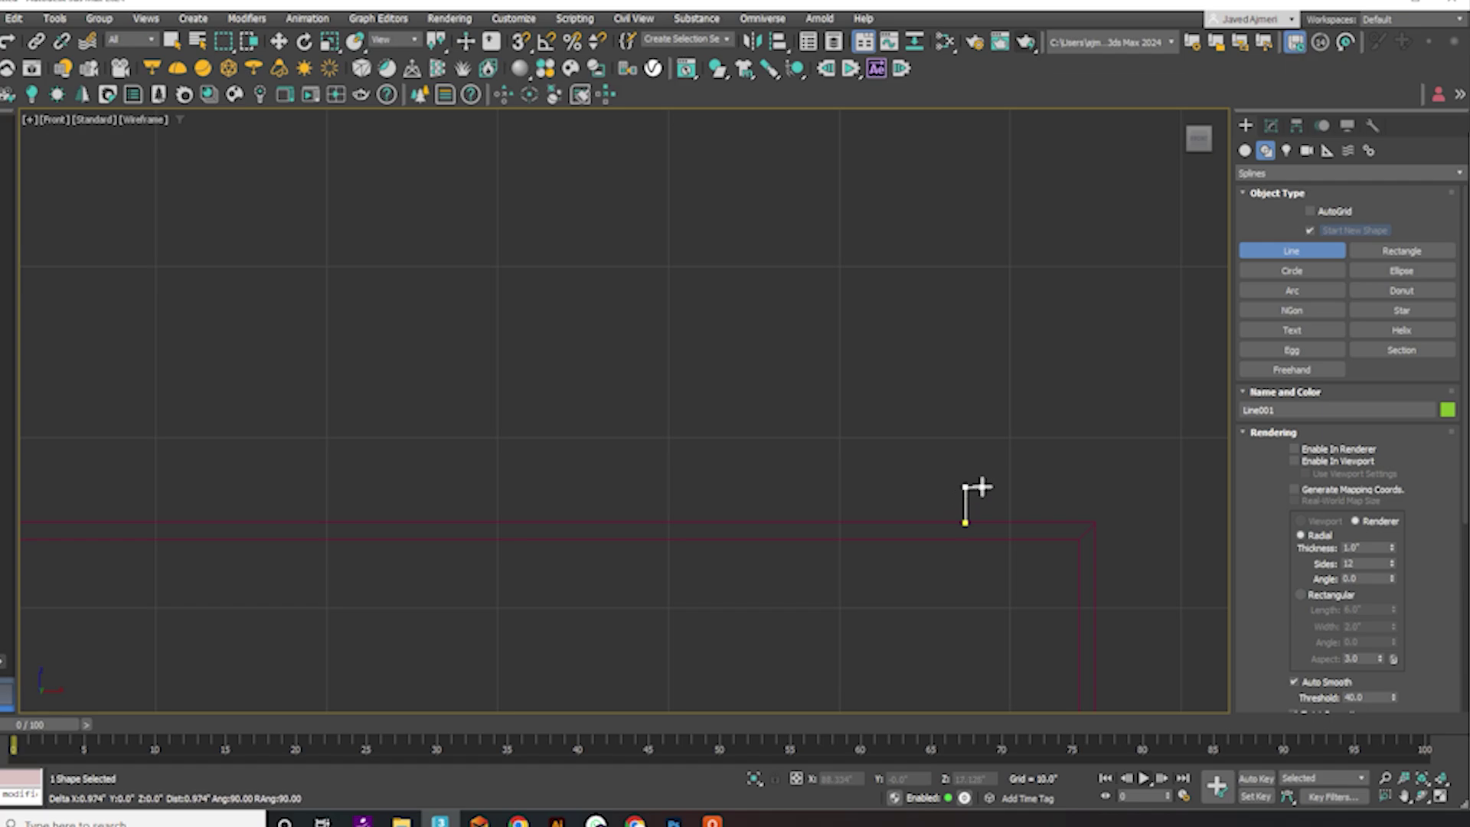
{"action": "left_click", "coordinate": [982, 487]}
{"action": "left_click", "coordinate": [982, 465]}
{"action": "left_click", "coordinate": [993, 466]}
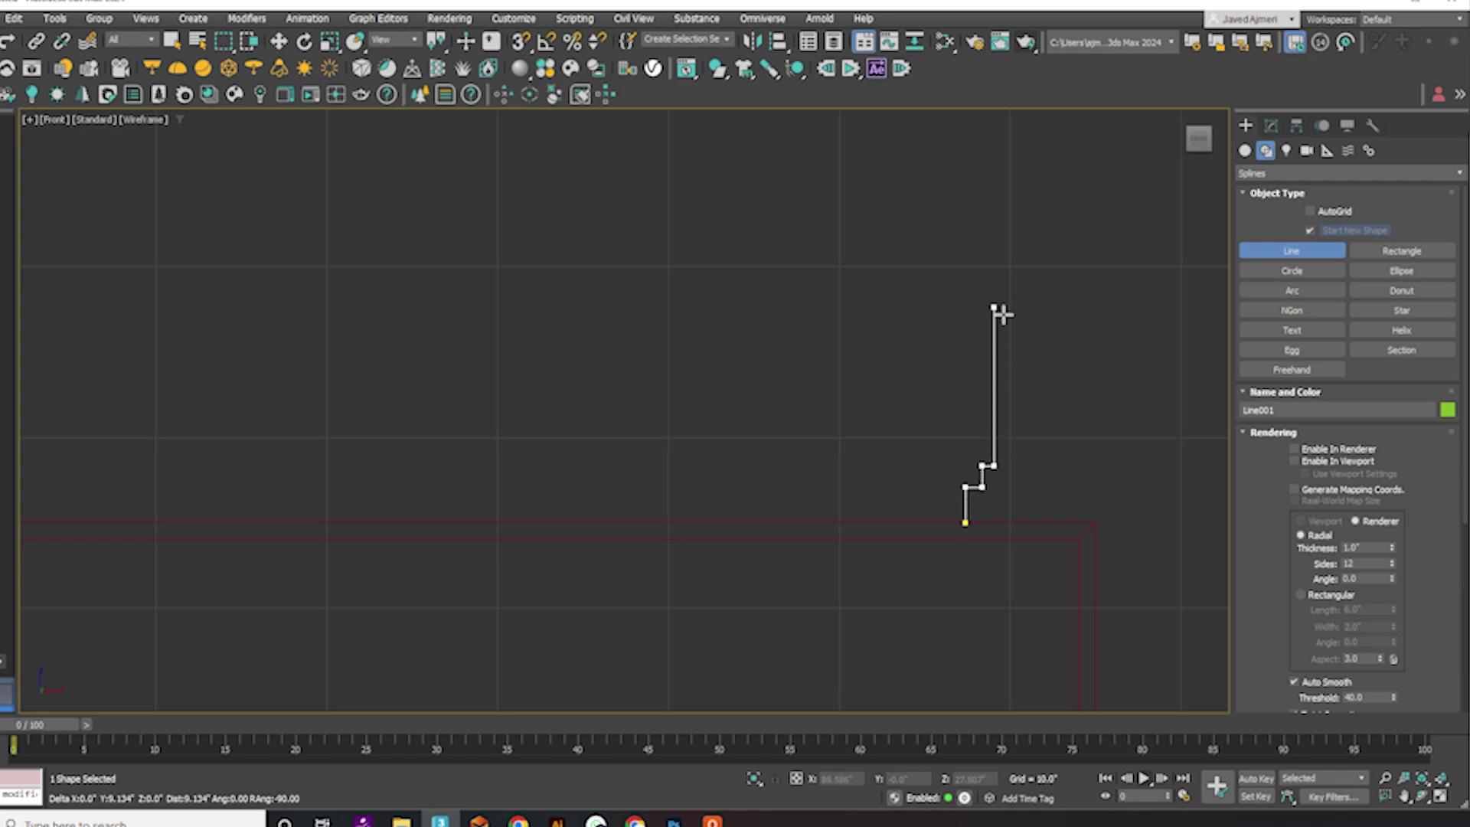
{"action": "middle_click_drag", "start_coordinate": [987, 144], "coordinate": [985, 271]}
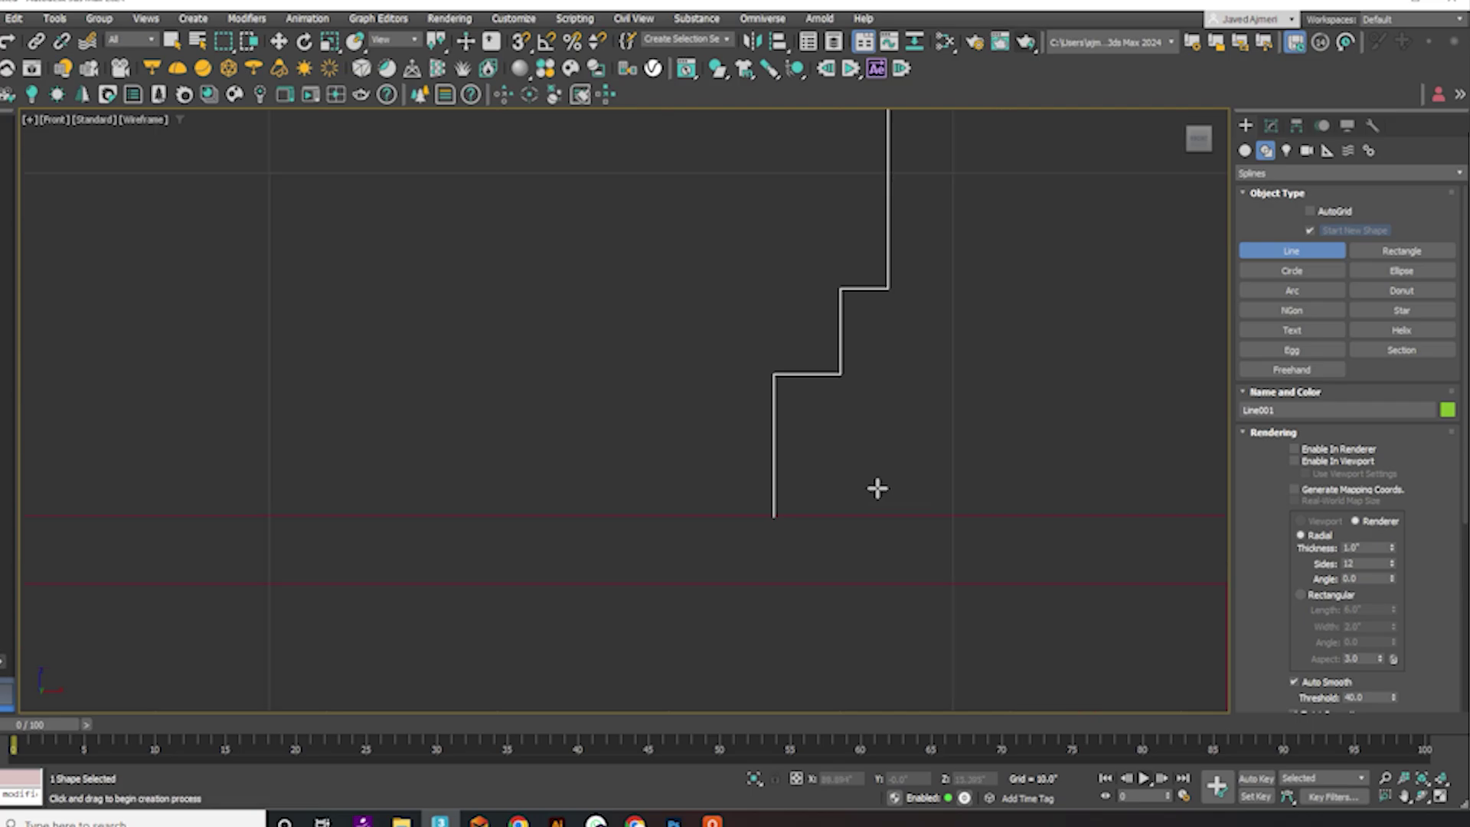
- Add a Lathe modifier to the stepped line profile
{"action": "key", "text": "p"}
{"action": "left_click", "coordinate": [1271, 125]}
{"action": "left_click", "coordinate": [1278, 169]}
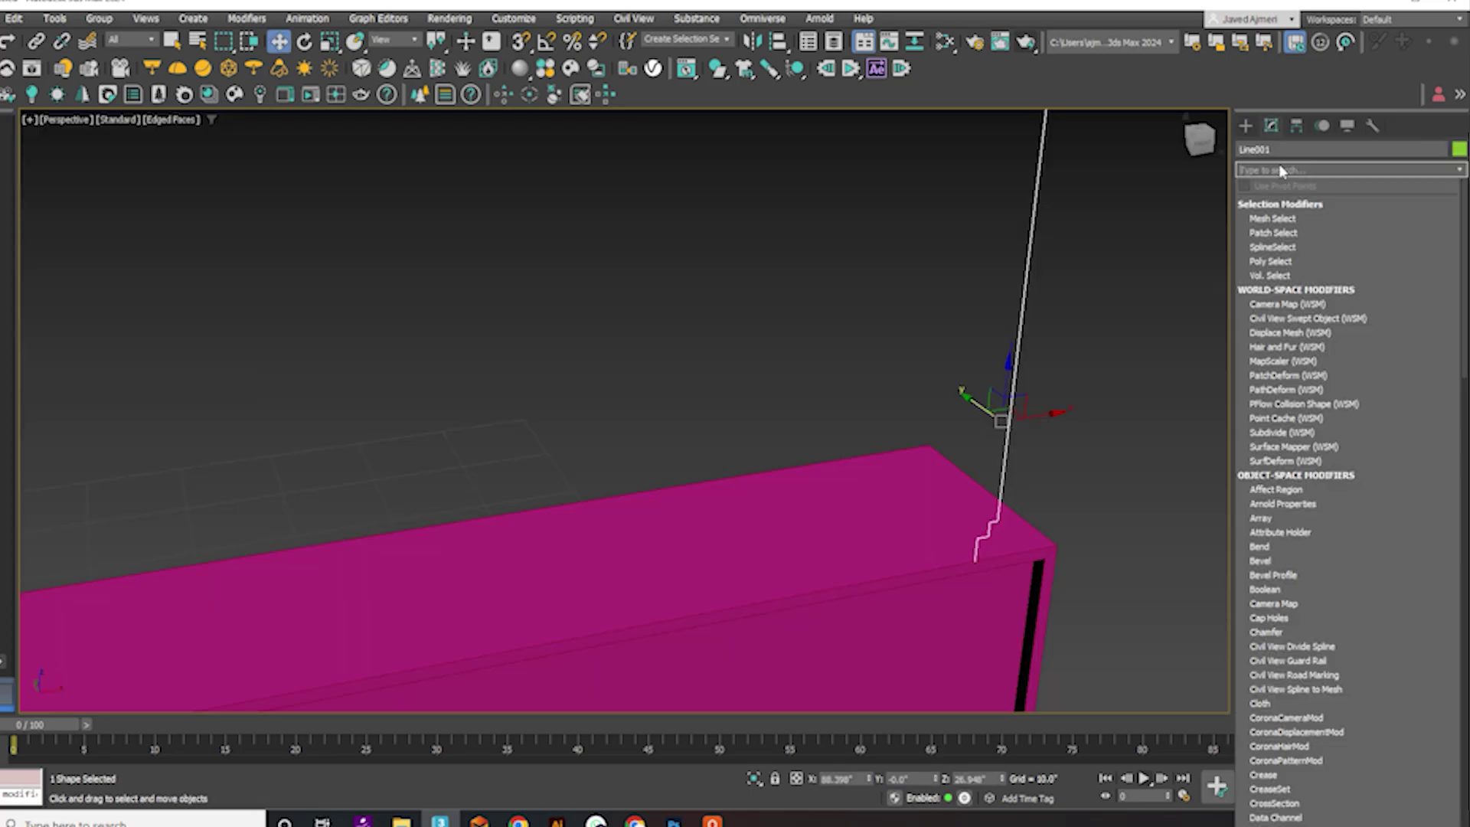
{"action": "type", "text": "l"}
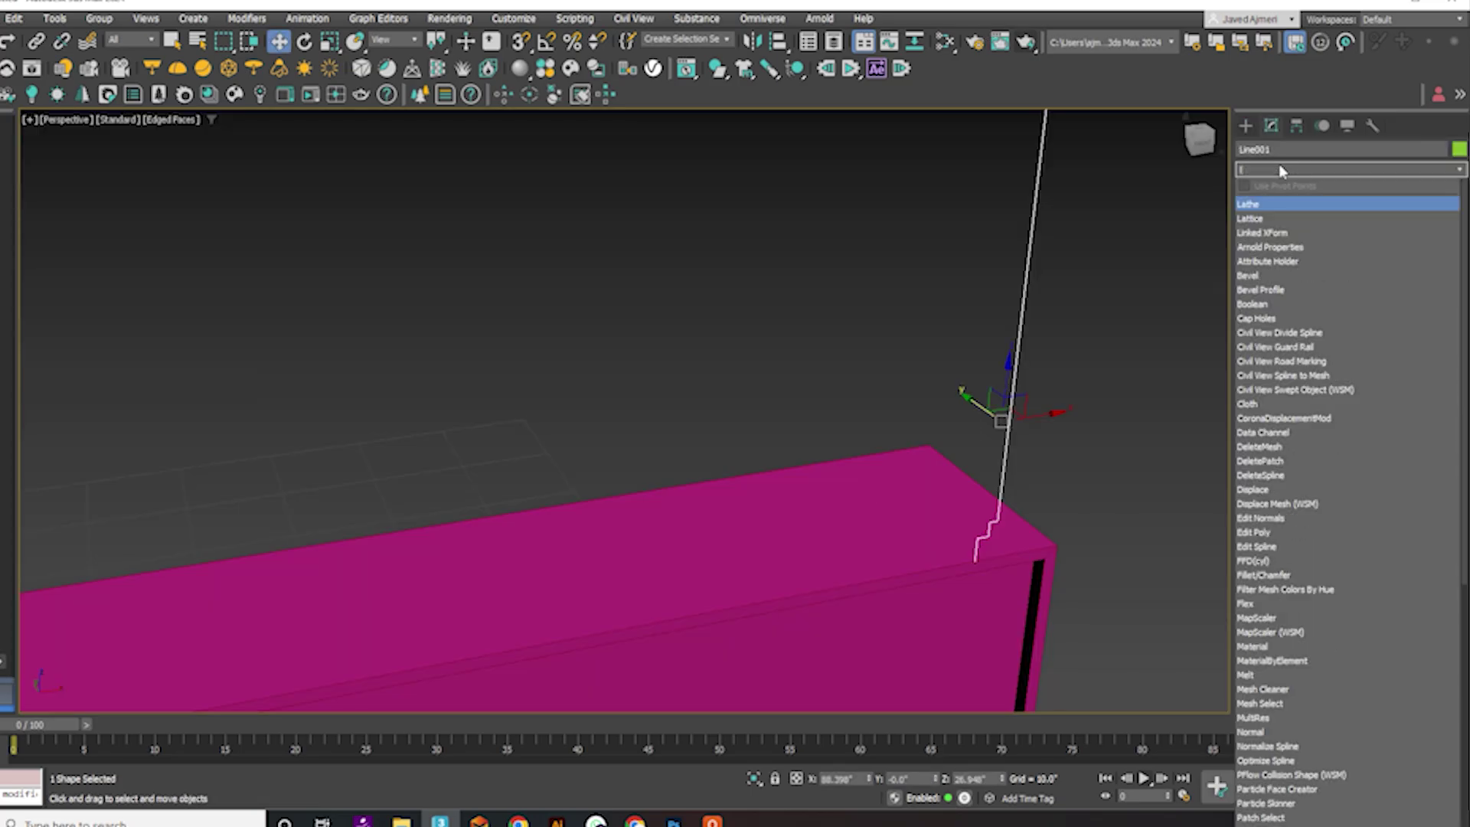
{"action": "left_click", "coordinate": [1294, 204]}
- Set the lathe alignment to Max so the profile forms a thin rod on a wider stepped base
{"action": "scroll", "coordinate": [1063, 499], "scroll_direction": "up", "scroll_amount": 4}
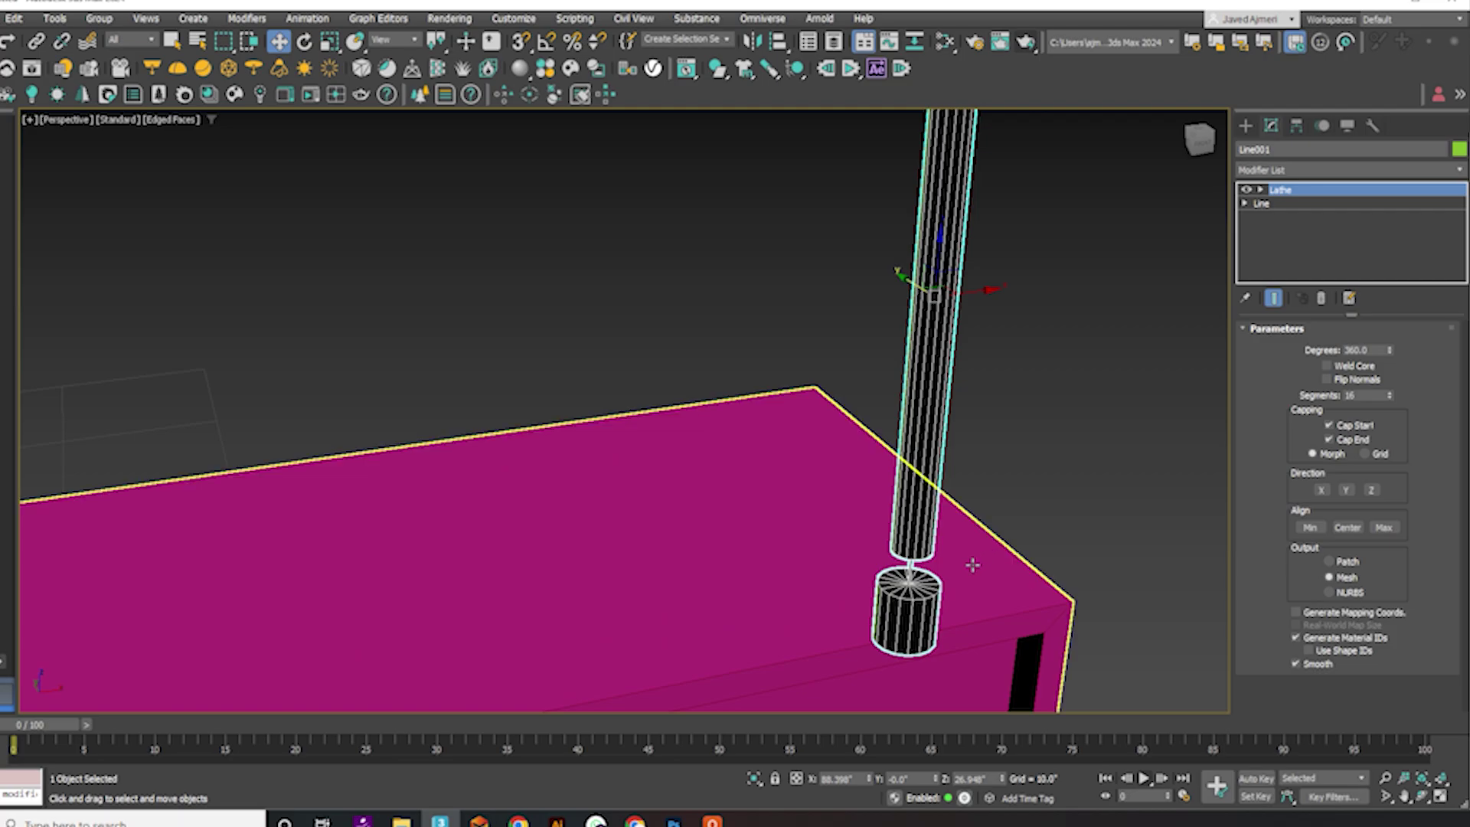
{"action": "middle_click_drag", "start_coordinate": [970, 565], "coordinate": [945, 526], "text": "alt"}
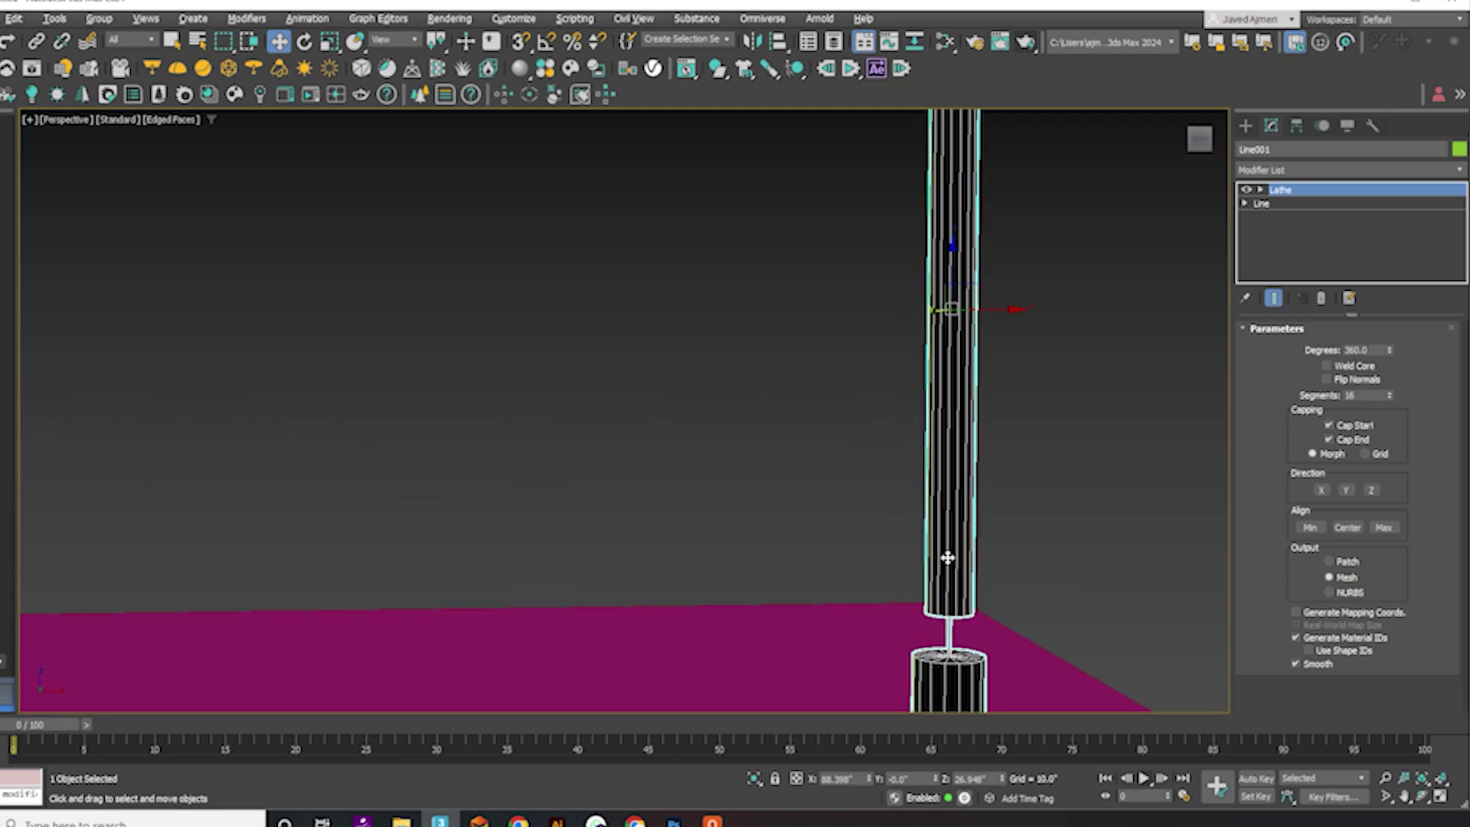
{"action": "scroll", "coordinate": [947, 536], "scroll_direction": "down", "scroll_amount": 4}
{"action": "scroll", "coordinate": [947, 558], "scroll_direction": "down", "scroll_amount": 2}
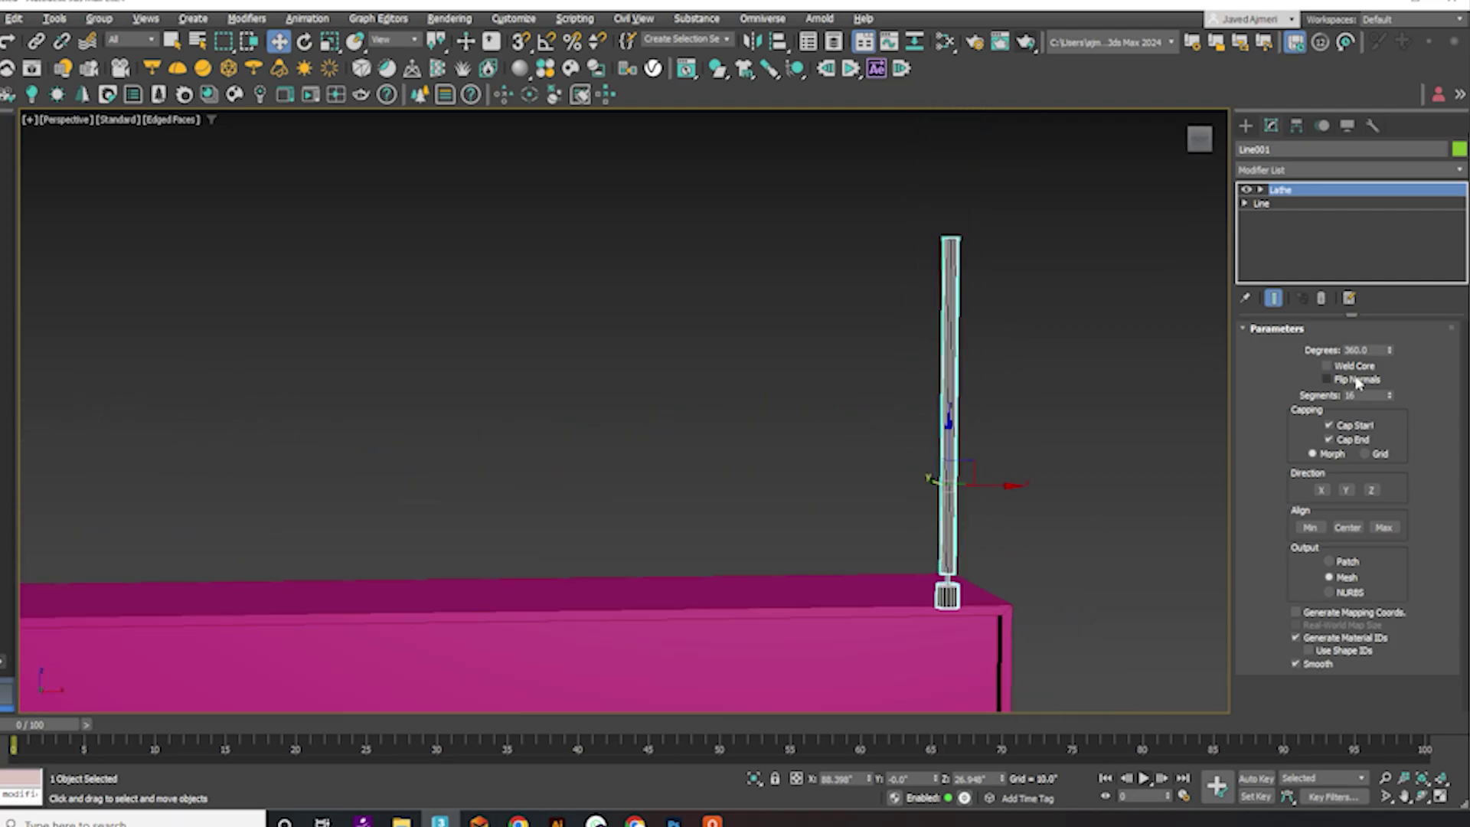
{"action": "left_click", "coordinate": [1388, 530]}
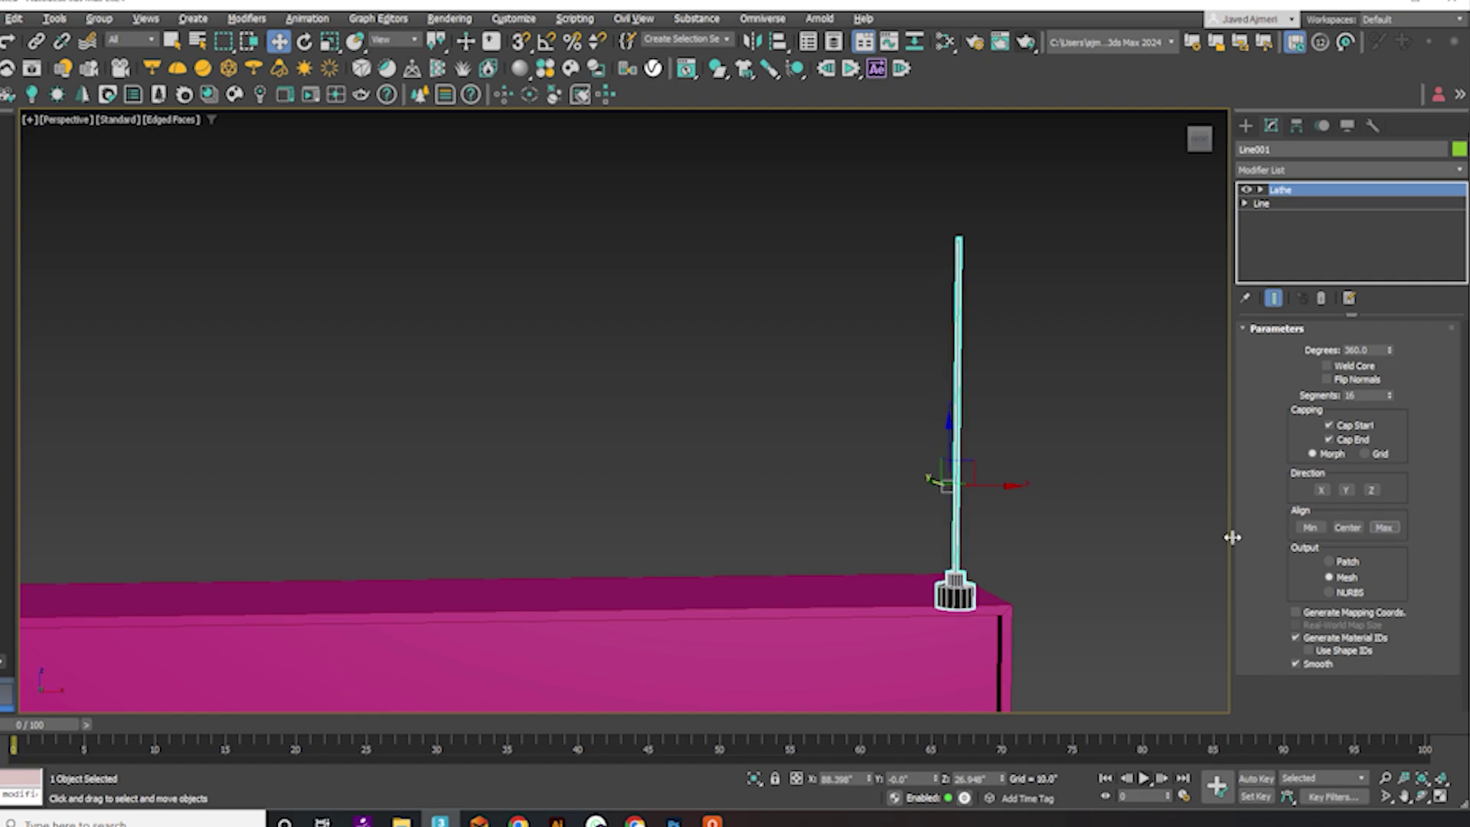
{"action": "scroll", "coordinate": [993, 604], "scroll_direction": "up", "scroll_amount": 5}
{"action": "middle_click_drag", "start_coordinate": [970, 590], "coordinate": [1014, 643], "text": "alt"}
{"action": "scroll", "coordinate": [978, 567], "scroll_direction": "down", "scroll_amount": 2}
- Move the rod to about X 79", Y 10" in the top view and copy it to the box's other end at about X -80"
{"action": "key", "text": "t"}
{"action": "left_click_drag", "start_coordinate": [896, 433], "coordinate": [876, 236]}
{"action": "scroll", "coordinate": [1007, 413], "scroll_direction": "down", "scroll_amount": 5}
{"action": "scroll", "coordinate": [991, 383], "scroll_direction": "up", "scroll_amount": 7}
{"action": "mouse_move", "coordinate": [1046, 367]}
{"action": "left_mouse_down"}
{"action": "mouse_move", "coordinate": [938, 419]}
{"action": "mouse_move", "coordinate": [1110, 463]}
{"action": "mouse_move", "coordinate": [430, 464]}
{"action": "left_mouse_up"}
{"action": "scroll", "coordinate": [938, 418], "scroll_direction": "down", "scroll_amount": 8}
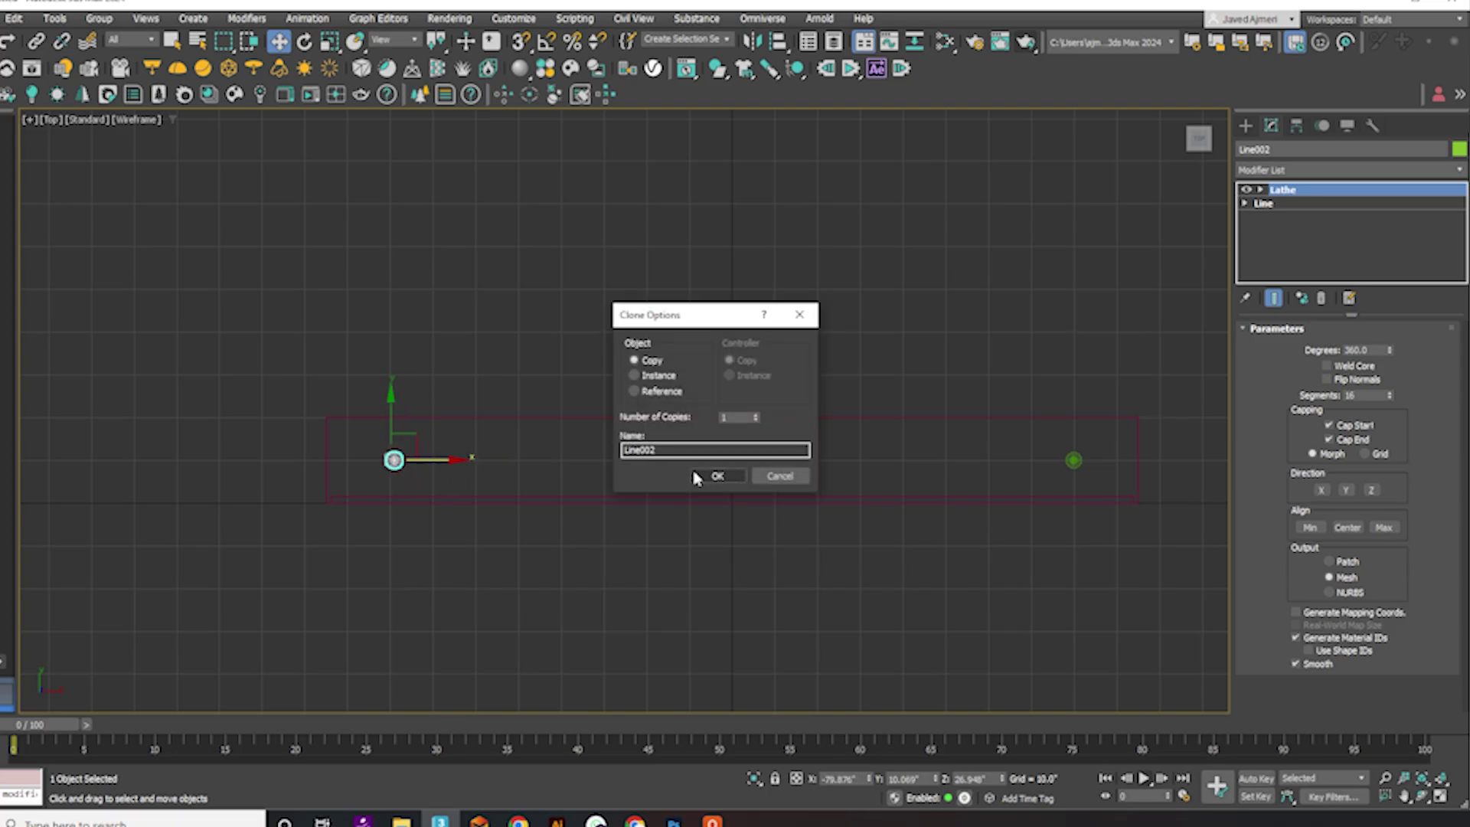
{"action": "left_click", "coordinate": [709, 476]}
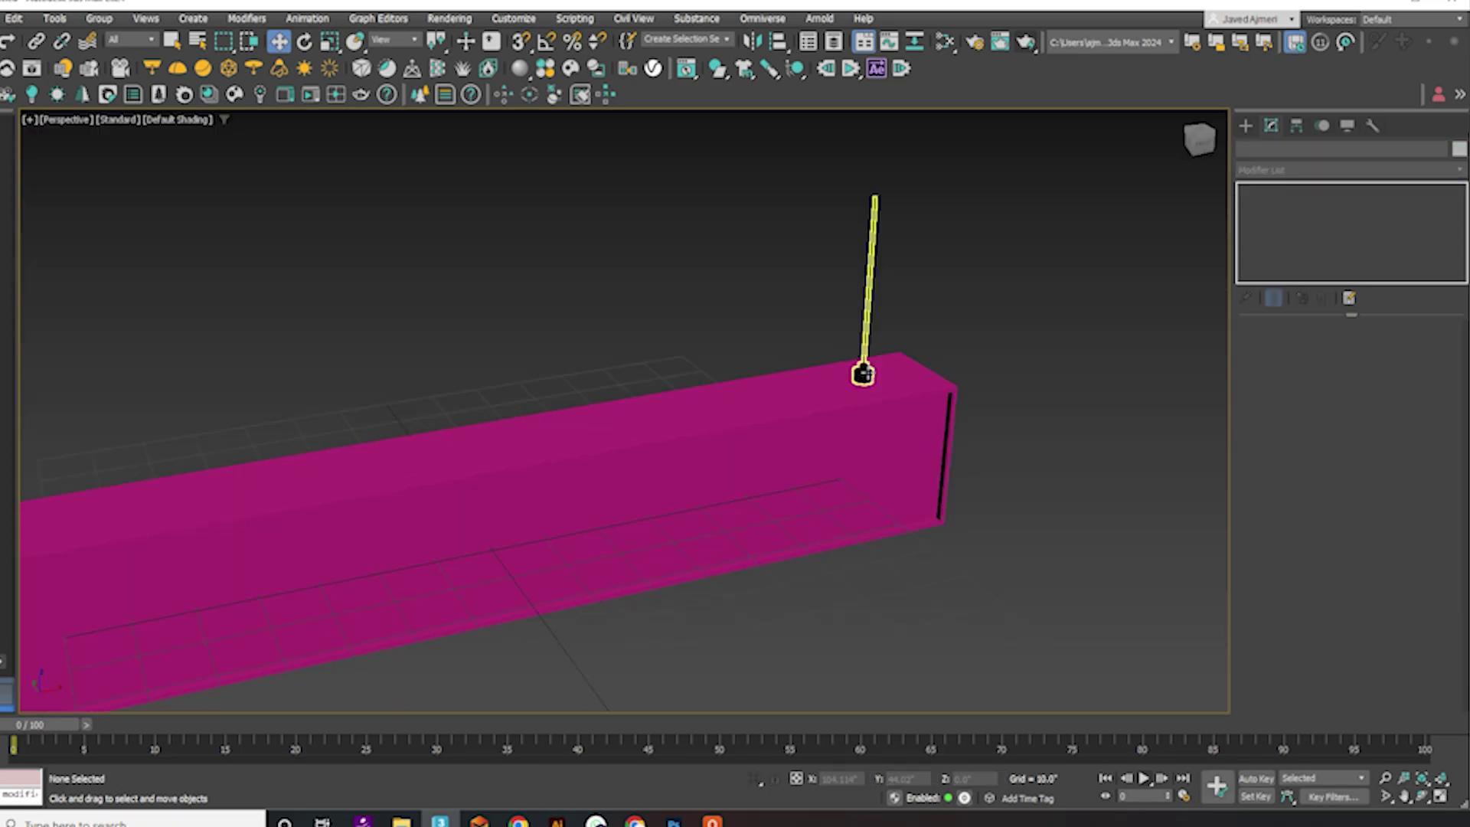
- Flip the normals of both lathed rods
{"action": "left_click", "coordinate": [861, 370]}
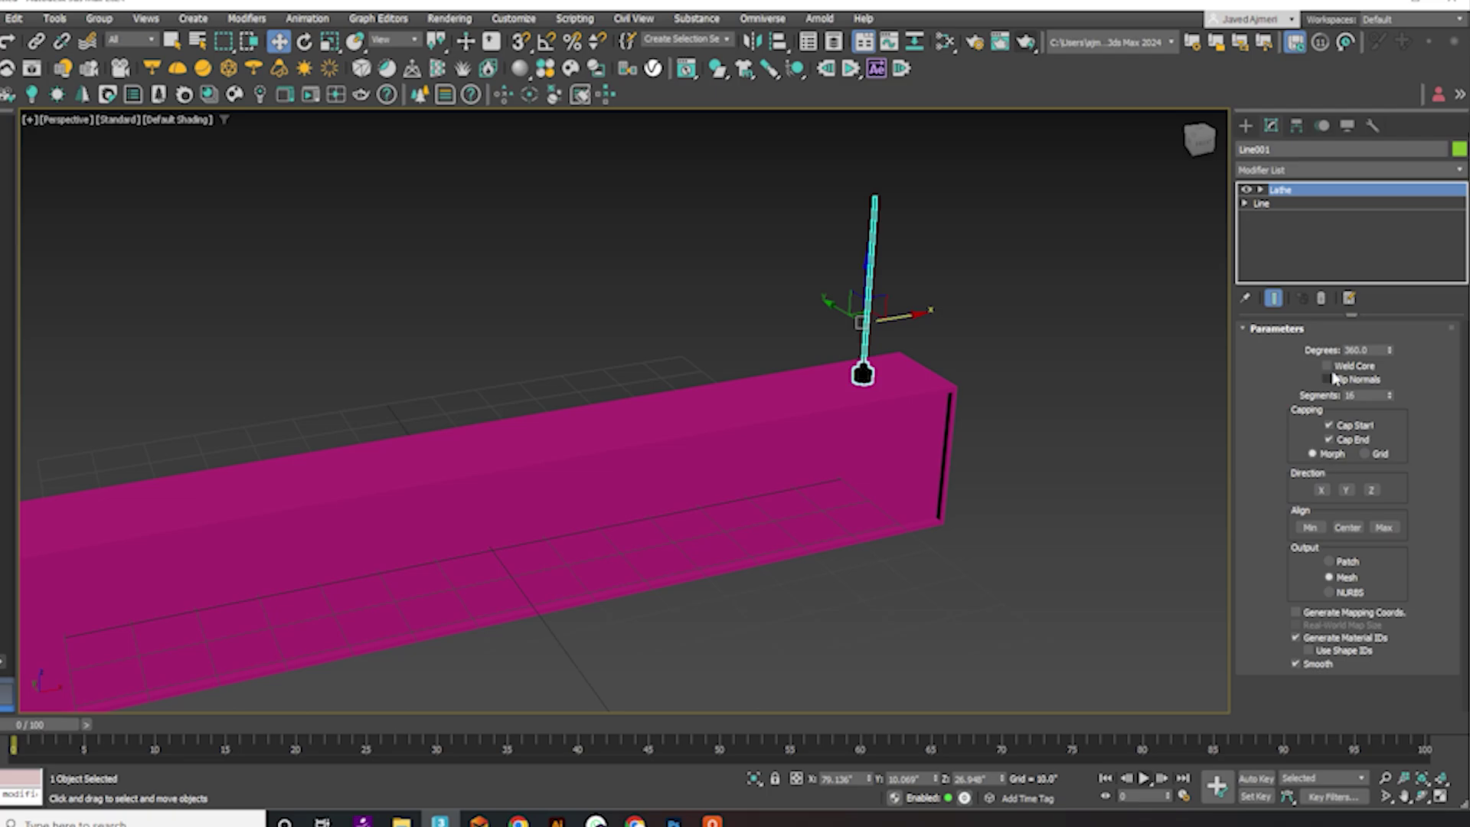
{"action": "middle_click_drag", "start_coordinate": [880, 493], "coordinate": [519, 289], "text": "alt"}
{"action": "left_click", "coordinate": [337, 333]}
{"action": "left_click", "coordinate": [334, 312]}
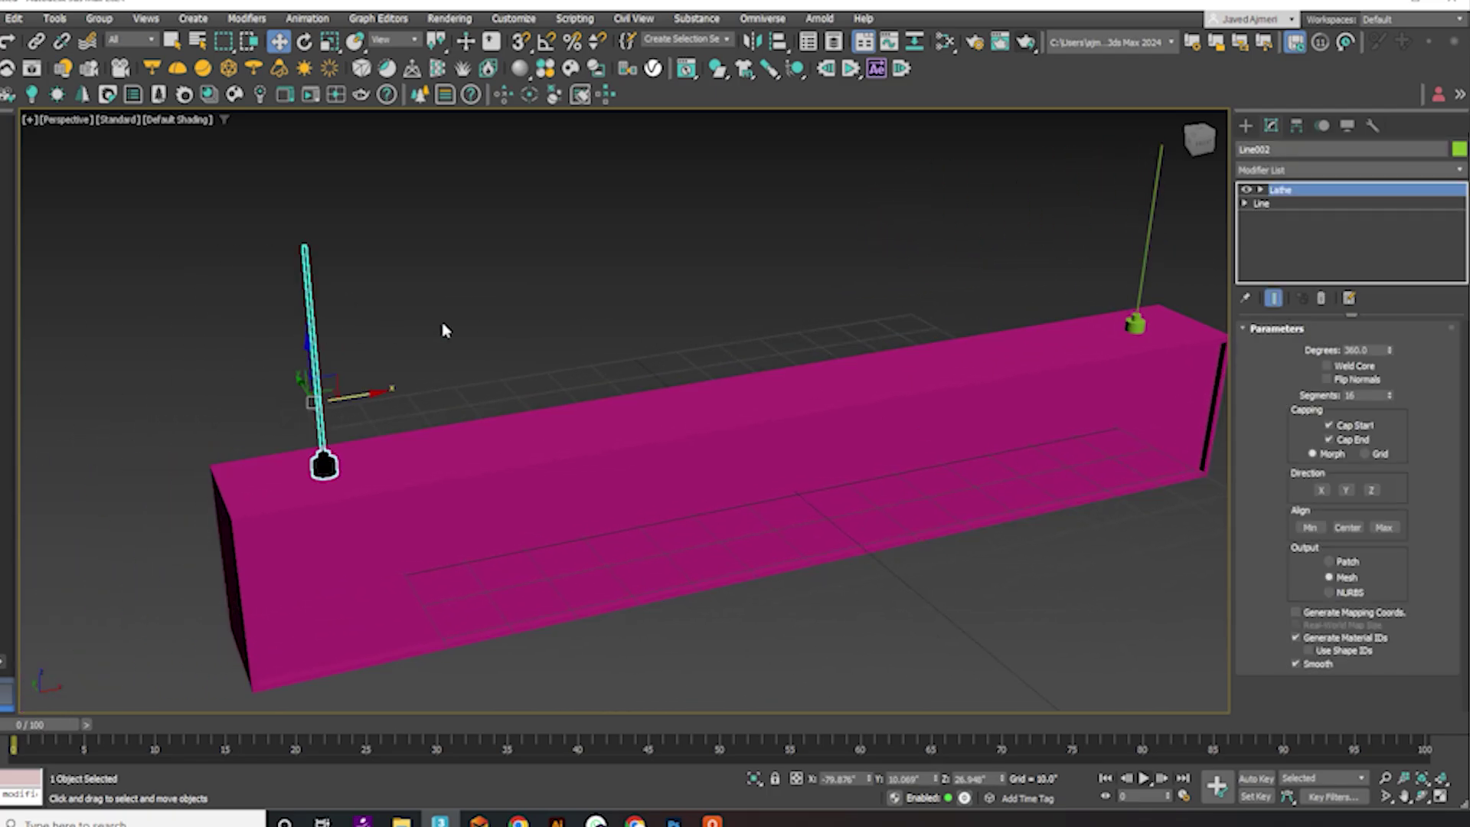
{"action": "left_click", "coordinate": [1358, 381]}
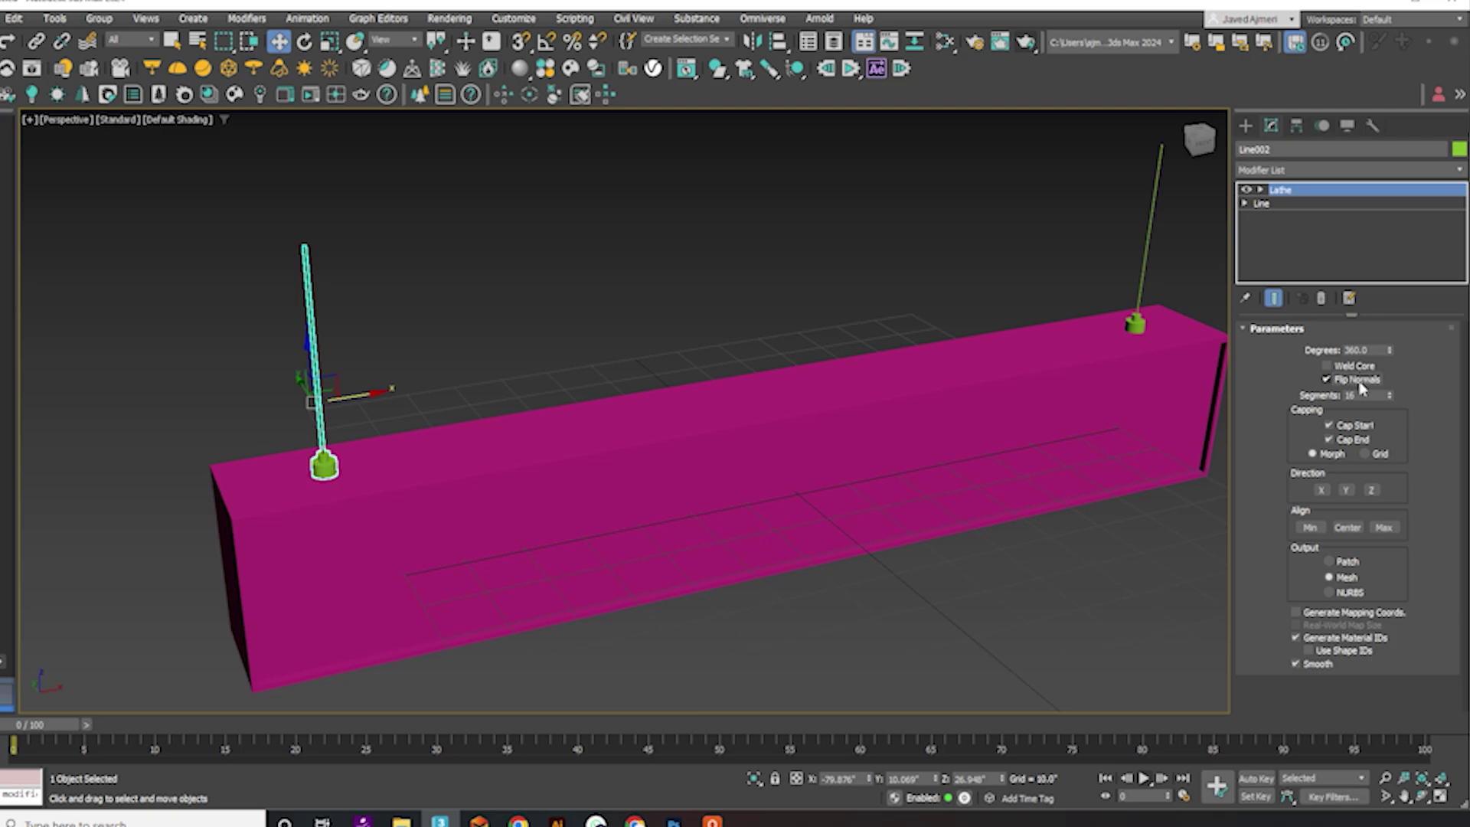
{"action": "left_click", "coordinate": [953, 597]}
- Assign material ID 2 to the box's recessed front polygon and material ID 1 to all its other polygons
{"action": "middle_click_drag", "start_coordinate": [952, 600], "coordinate": [803, 585]}
{"action": "left_click", "coordinate": [768, 490]}
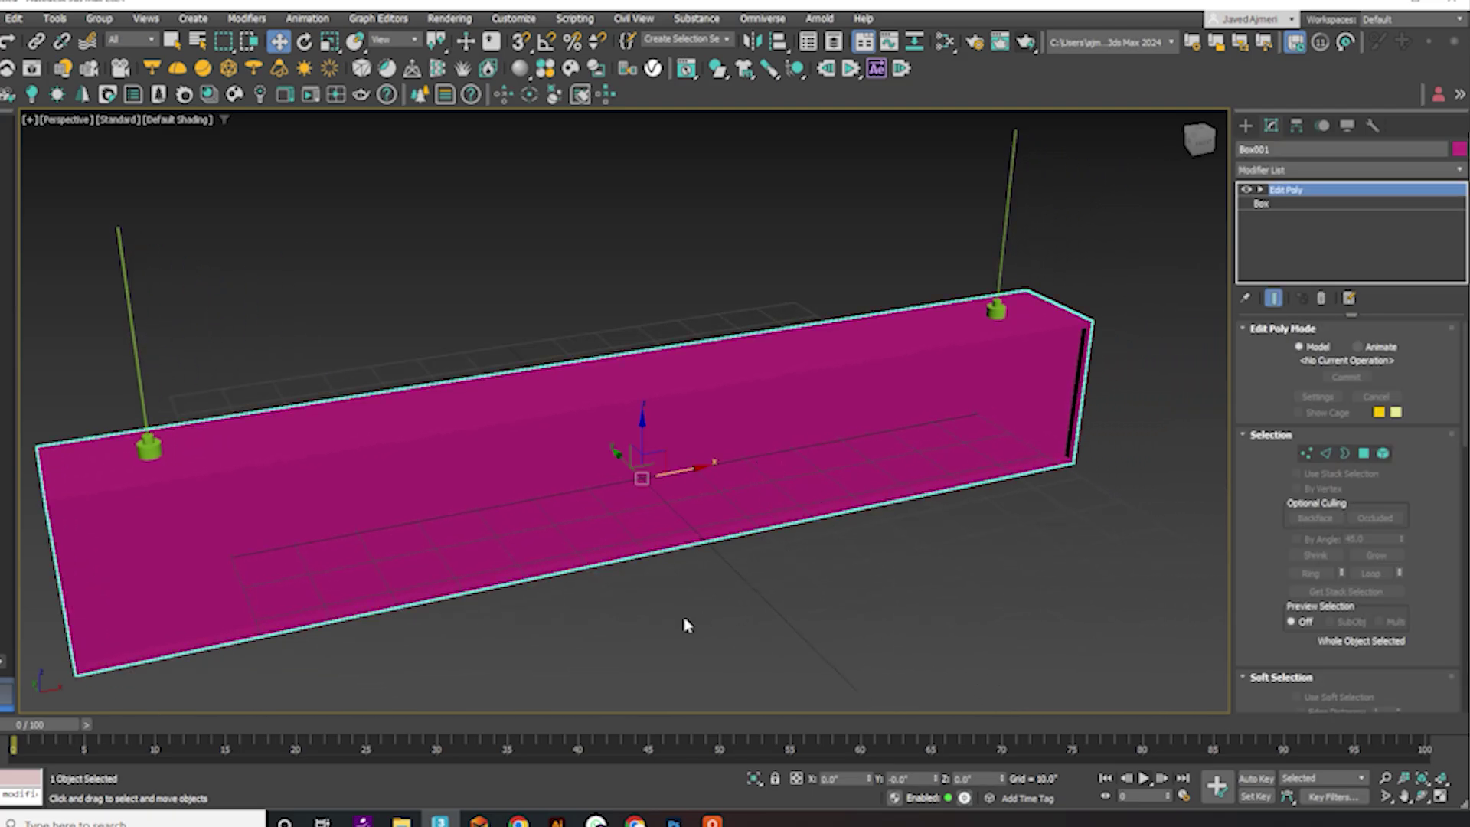
{"action": "key", "text": "4"}
{"action": "left_click", "coordinate": [844, 469]}
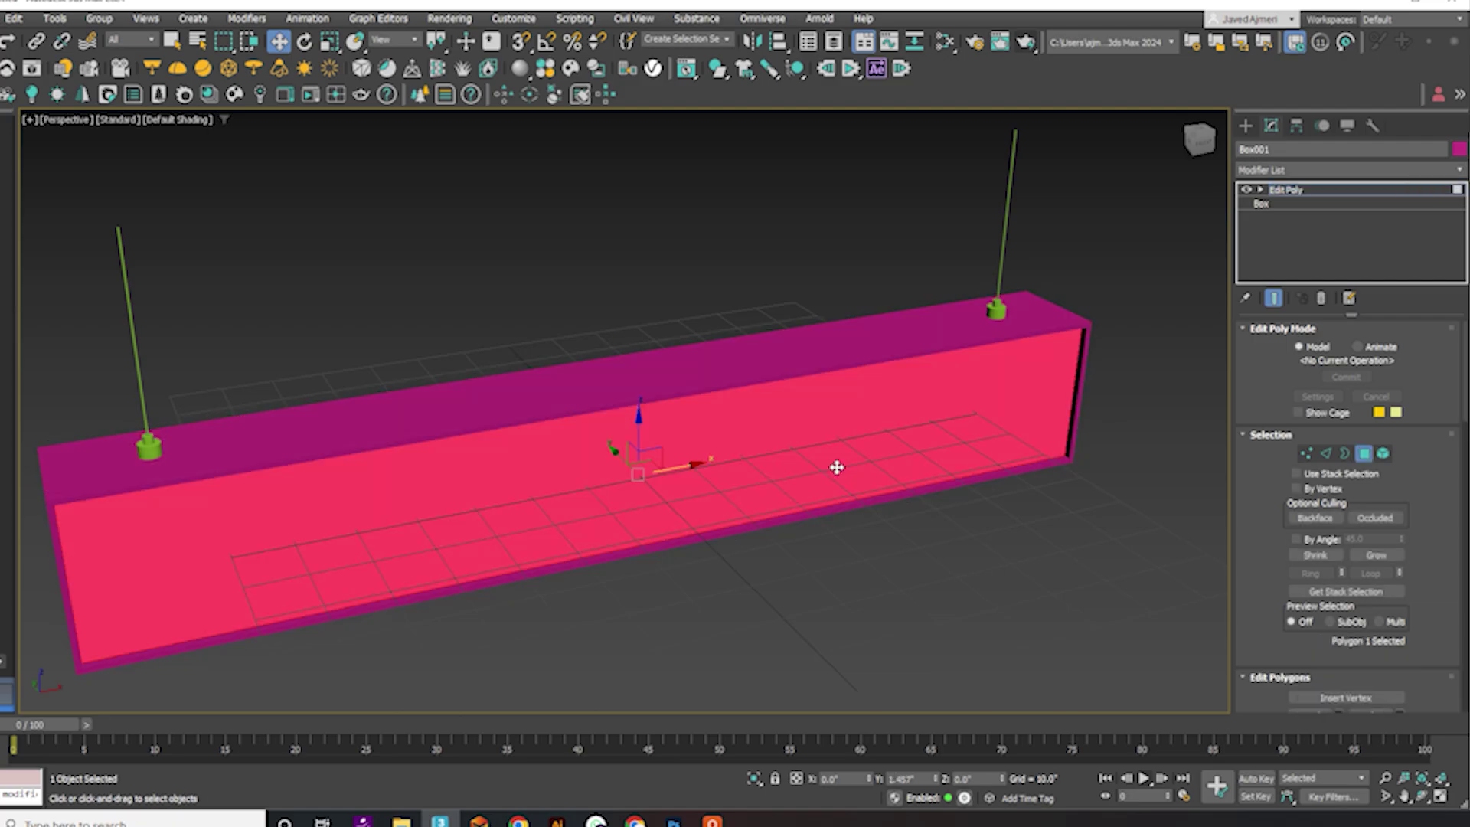
{"action": "scroll", "coordinate": [1445, 498], "scroll_direction": "down", "scroll_amount": 10}
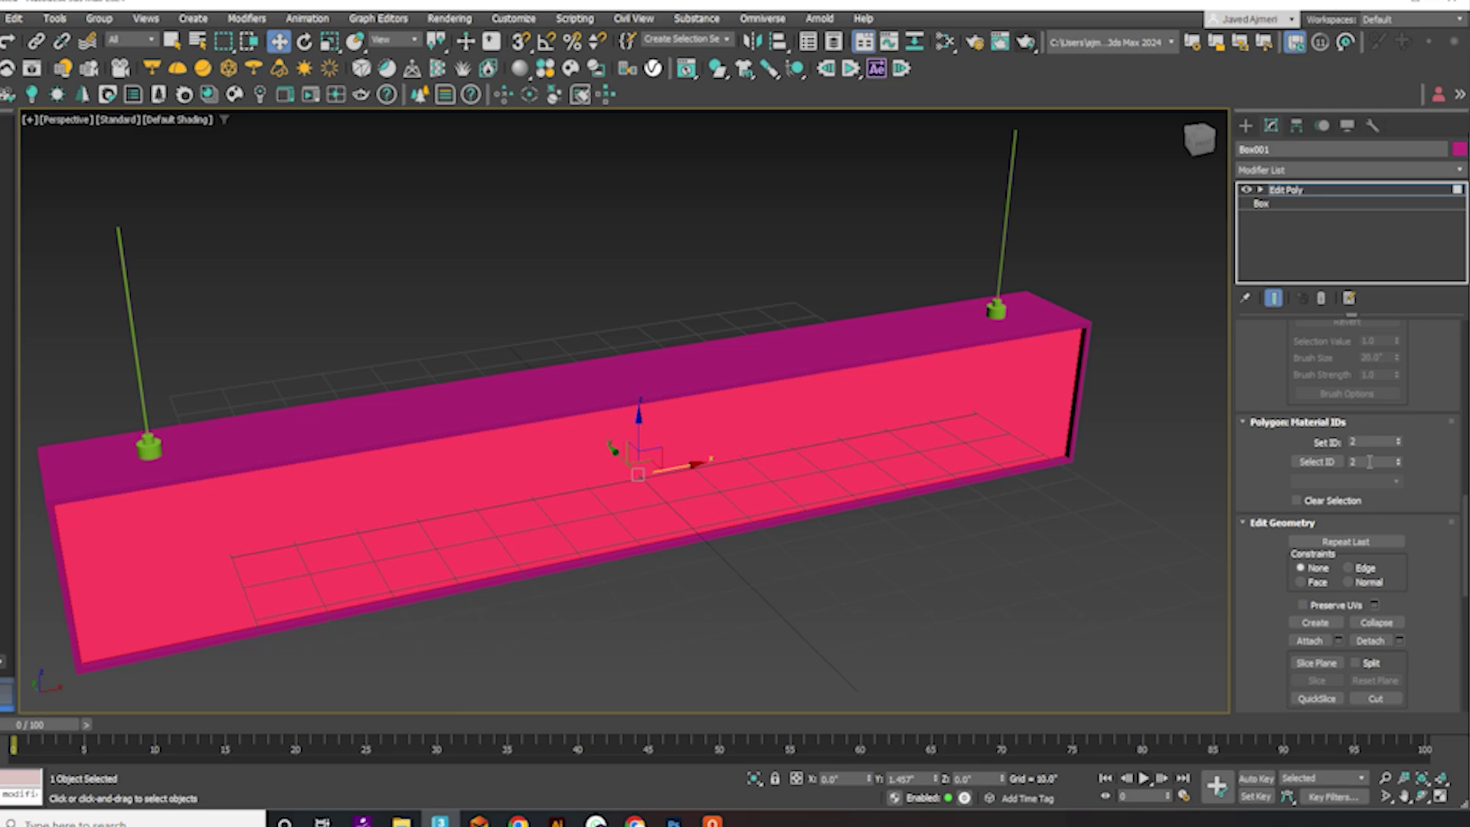
{"action": "key", "text": "ctrl+i"}
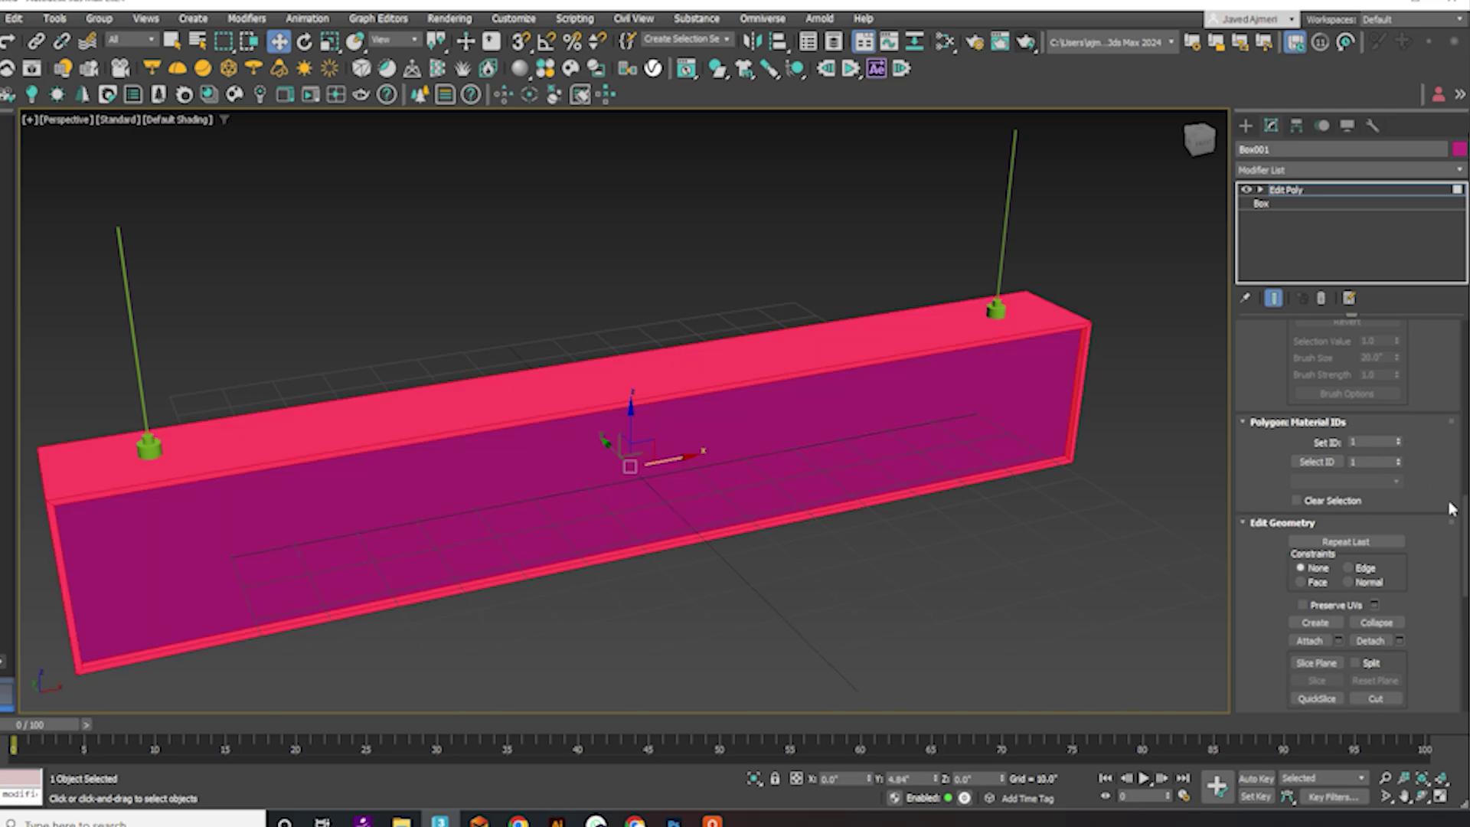
- Leave polygon editing and add a UVW Map modifier to the box
{"action": "left_click_drag", "start_coordinate": [1465, 526], "coordinate": [1465, 475]}
{"action": "left_click_drag", "start_coordinate": [1466, 474], "coordinate": [1466, 352]}
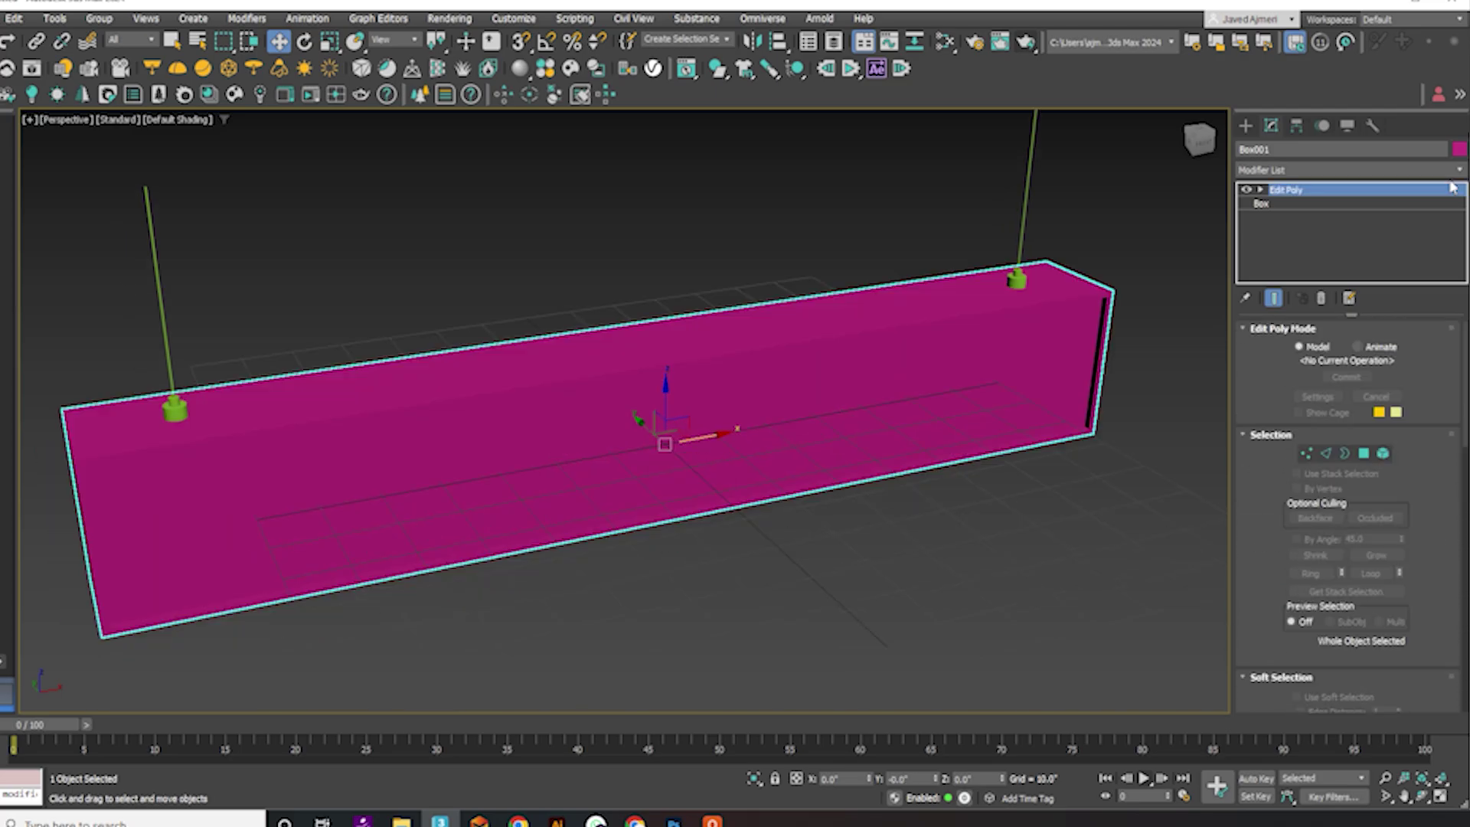
{"action": "left_click", "coordinate": [1448, 170]}
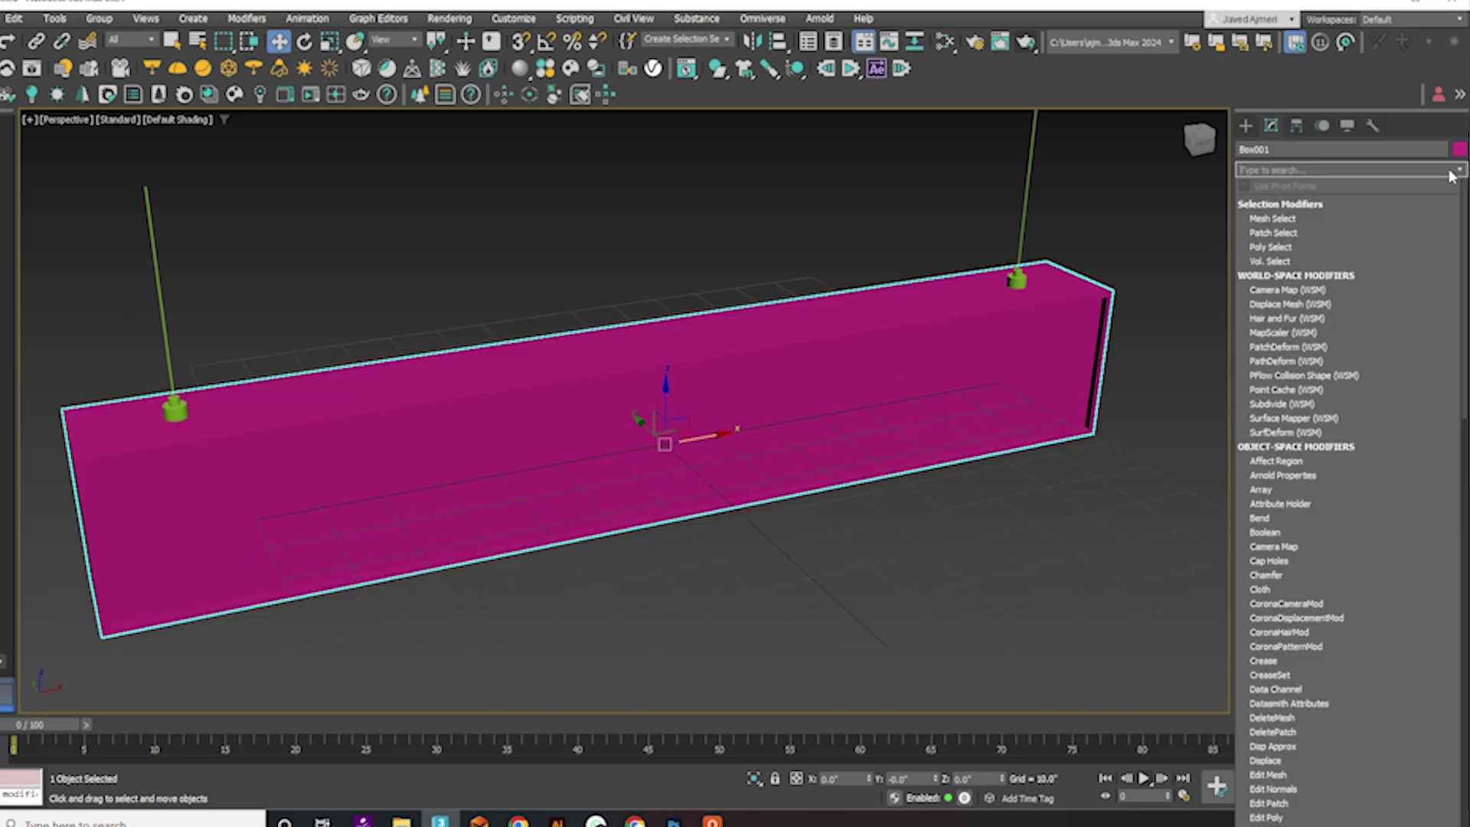
{"action": "type", "text": "uvw"}
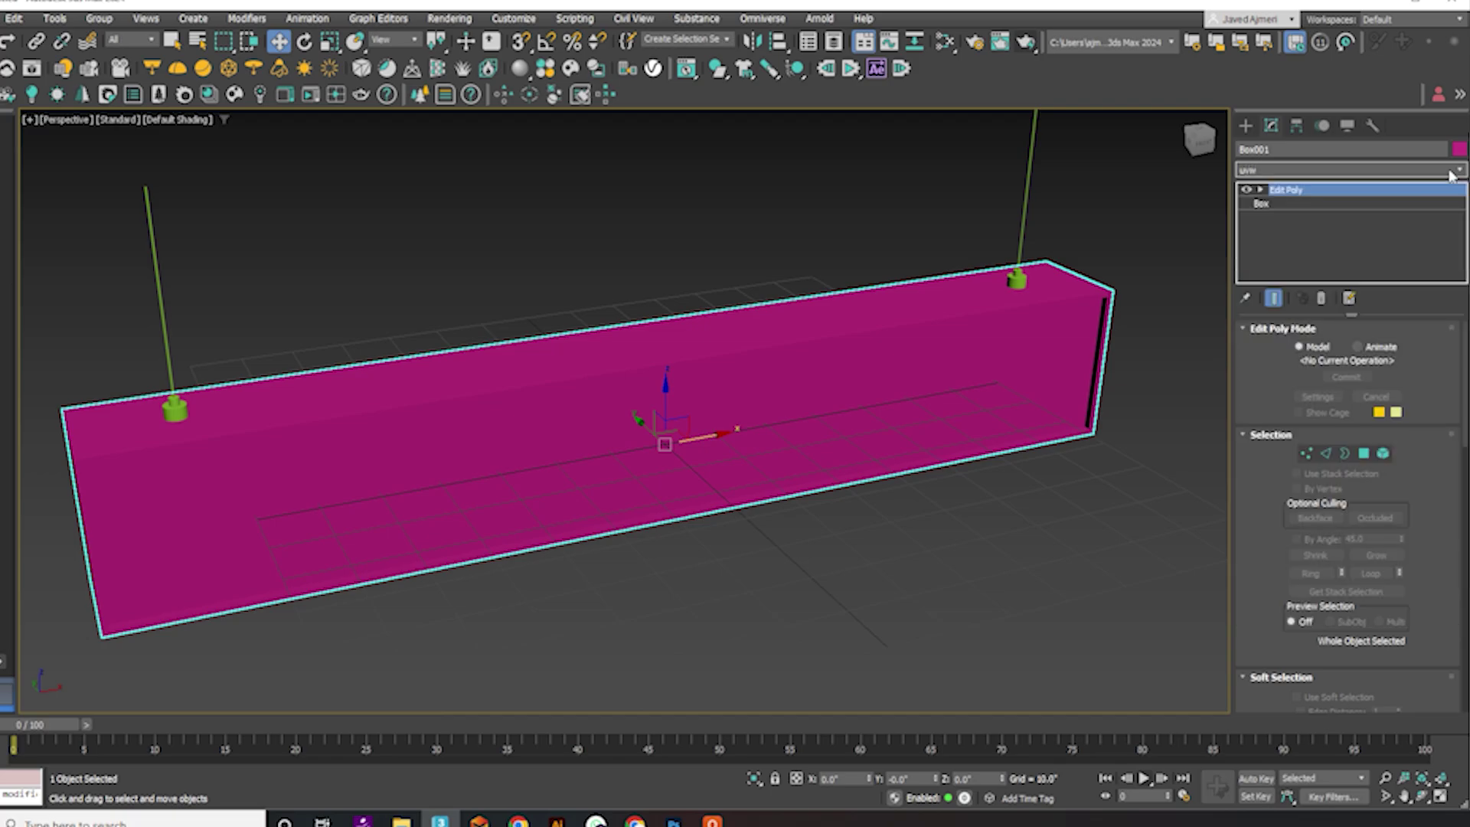
{"action": "key", "text": "Return"}
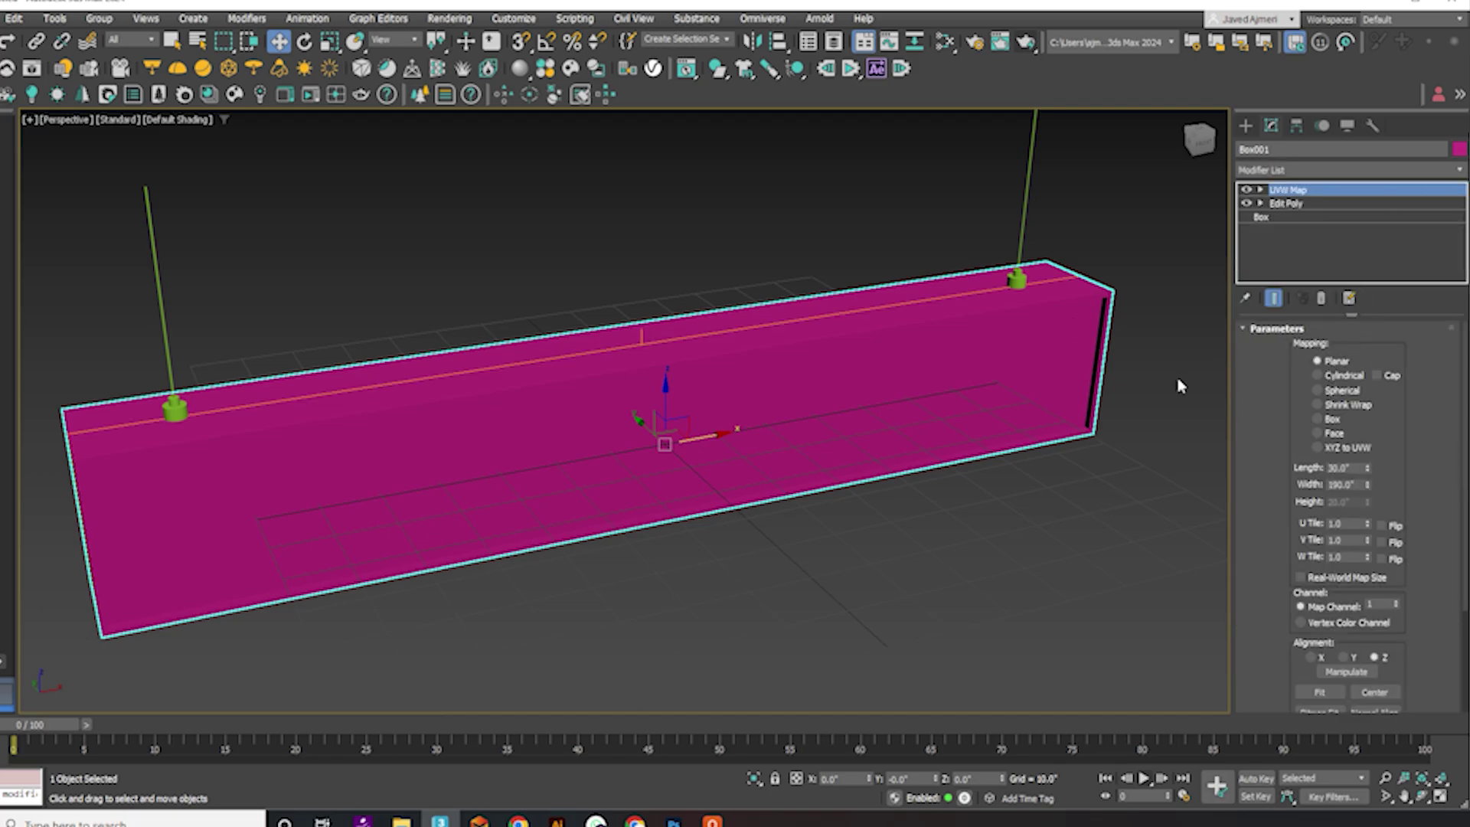
- Open the Material Editor and create two Physical Materials, one placed above the other
{"action": "key", "text": "m"}
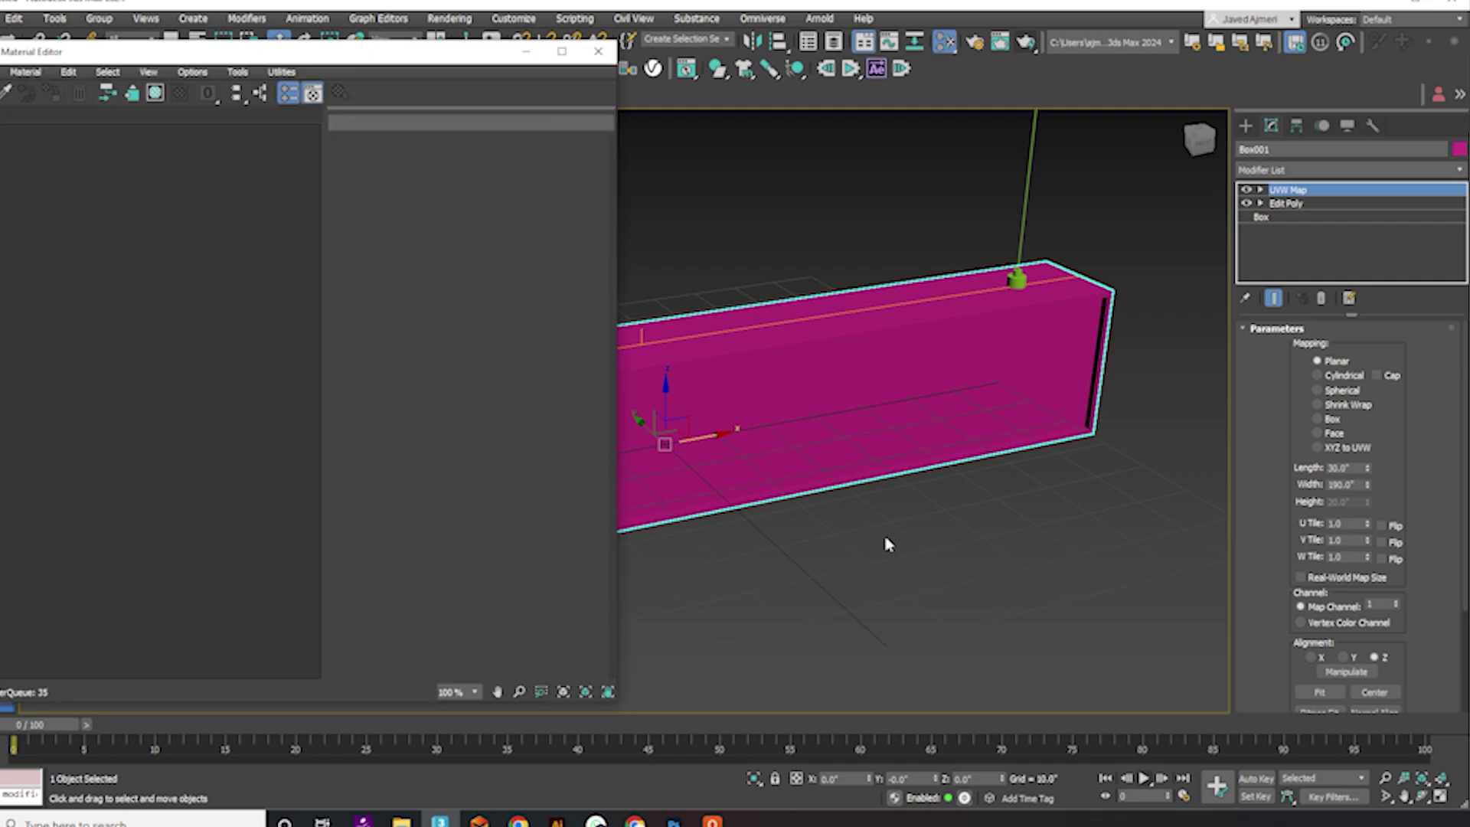
{"action": "middle_click_drag", "start_coordinate": [817, 522], "coordinate": [883, 498]}
{"action": "right_click", "coordinate": [145, 300]}
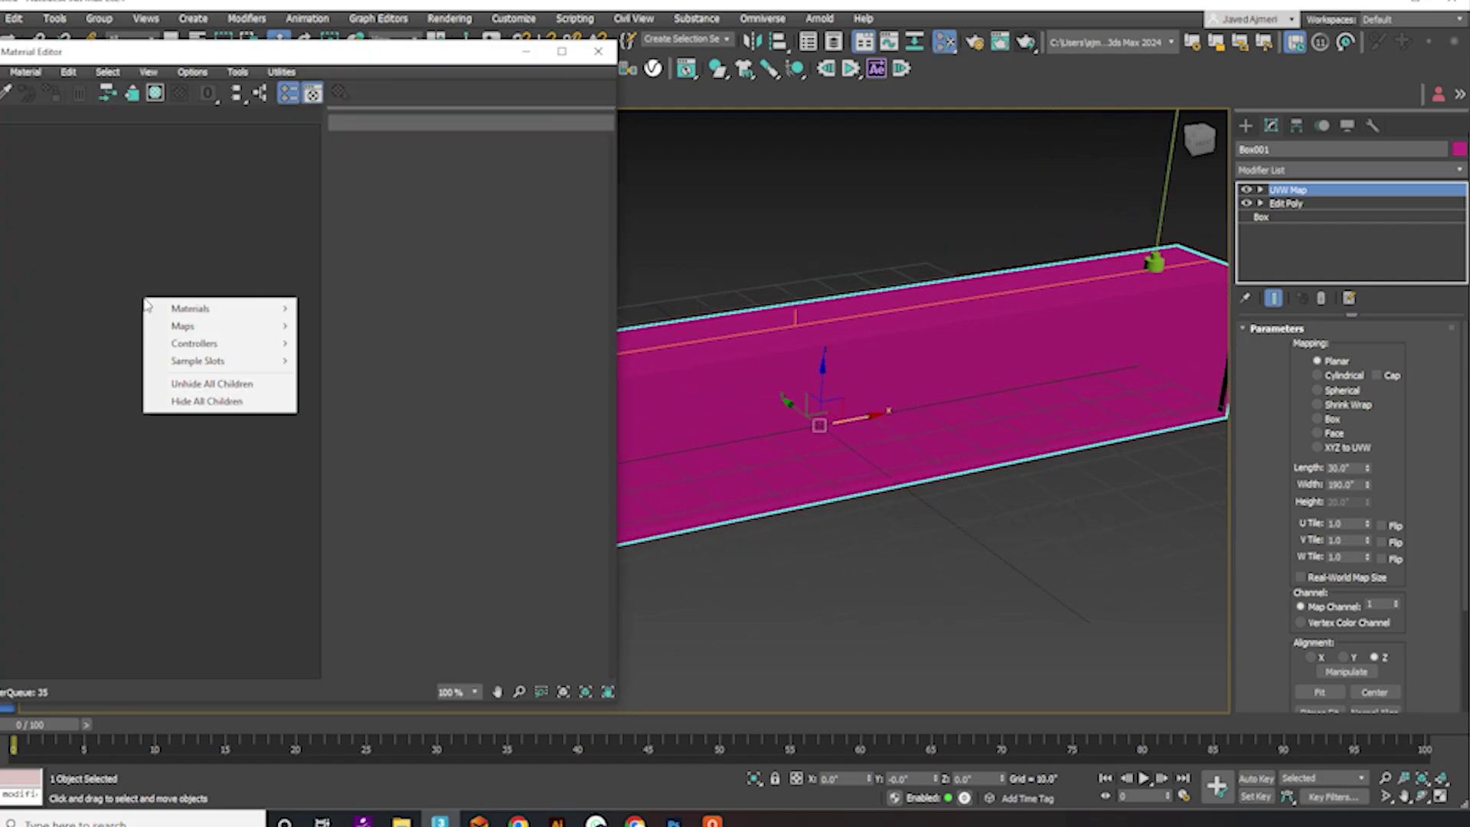
{"action": "mouse_move", "coordinate": [283, 309]}
{"action": "mouse_move", "coordinate": [329, 309]}
{"action": "left_click", "coordinate": [428, 311]}
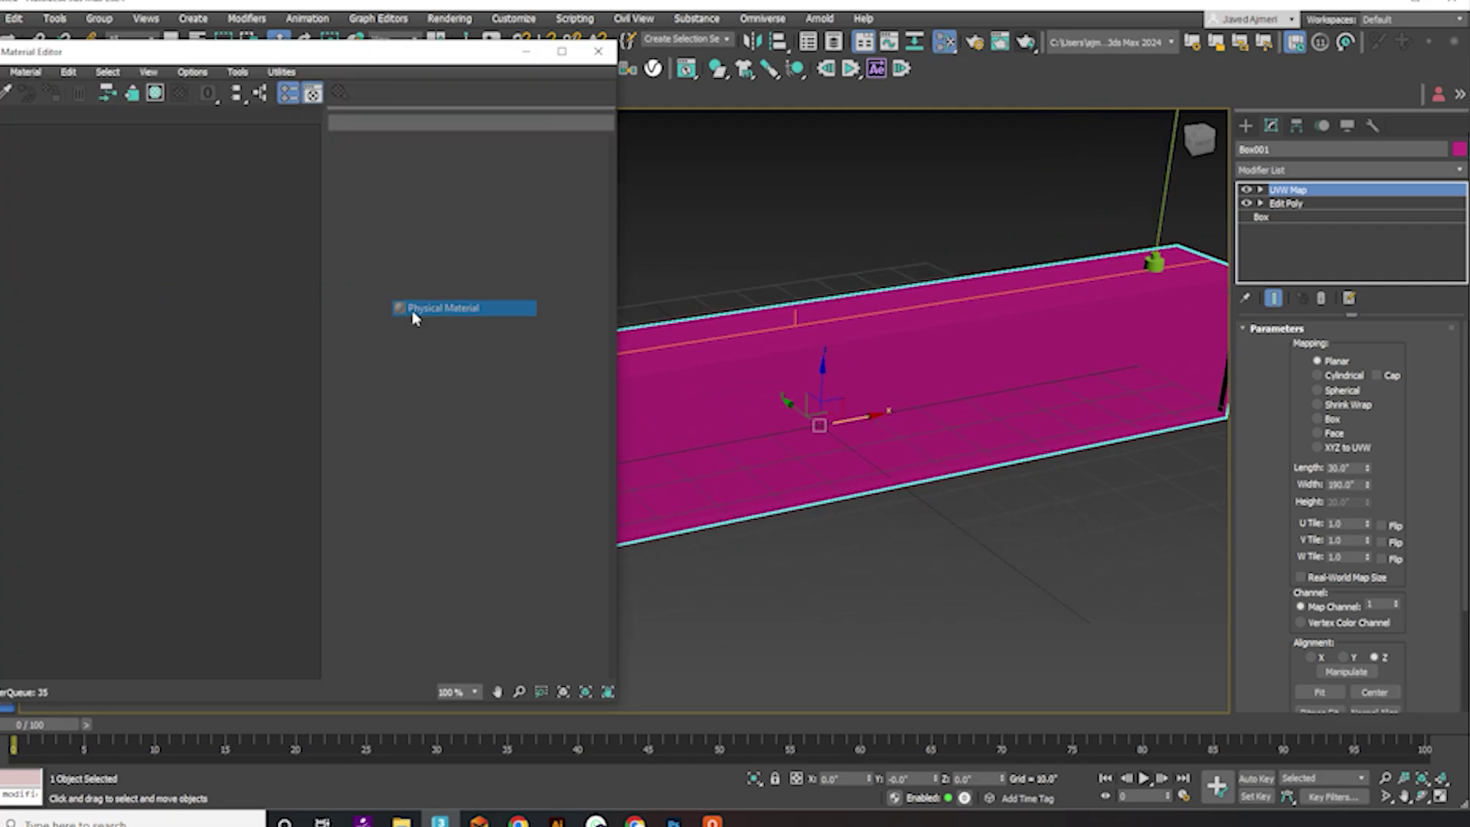
{"action": "left_click", "coordinate": [200, 288]}
{"action": "left_click_drag", "start_coordinate": [174, 297], "coordinate": [111, 283]}
{"action": "left_click_drag", "start_coordinate": [111, 282], "coordinate": [110, 344], "text": "shift"}
- Create a Multi/Sub-Object material and connect the two Physical Materials to its slots 1 and 2
{"action": "right_click", "coordinate": [120, 243]}
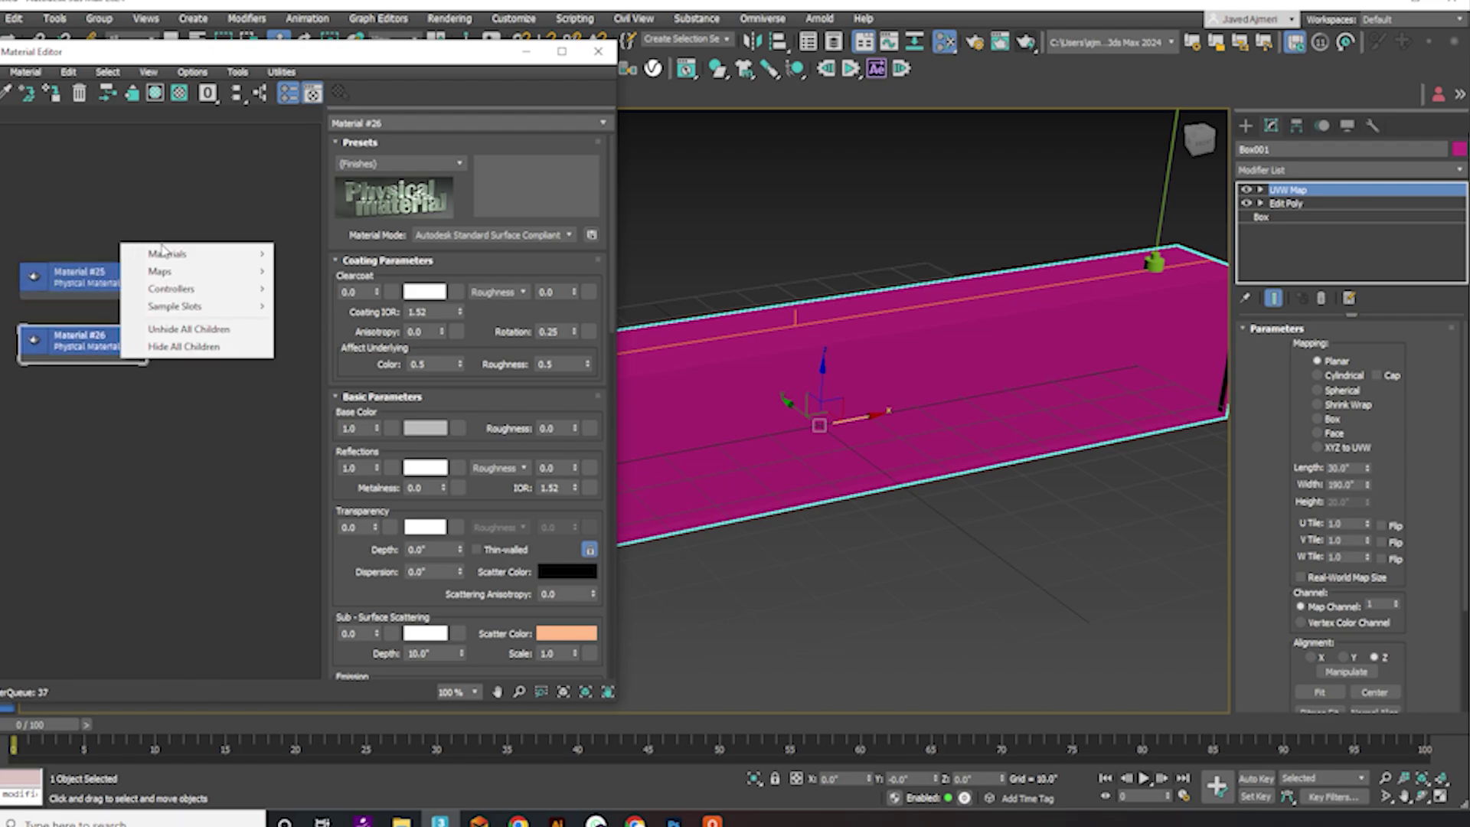
{"action": "mouse_move", "coordinate": [172, 254]}
{"action": "mouse_move", "coordinate": [310, 253]}
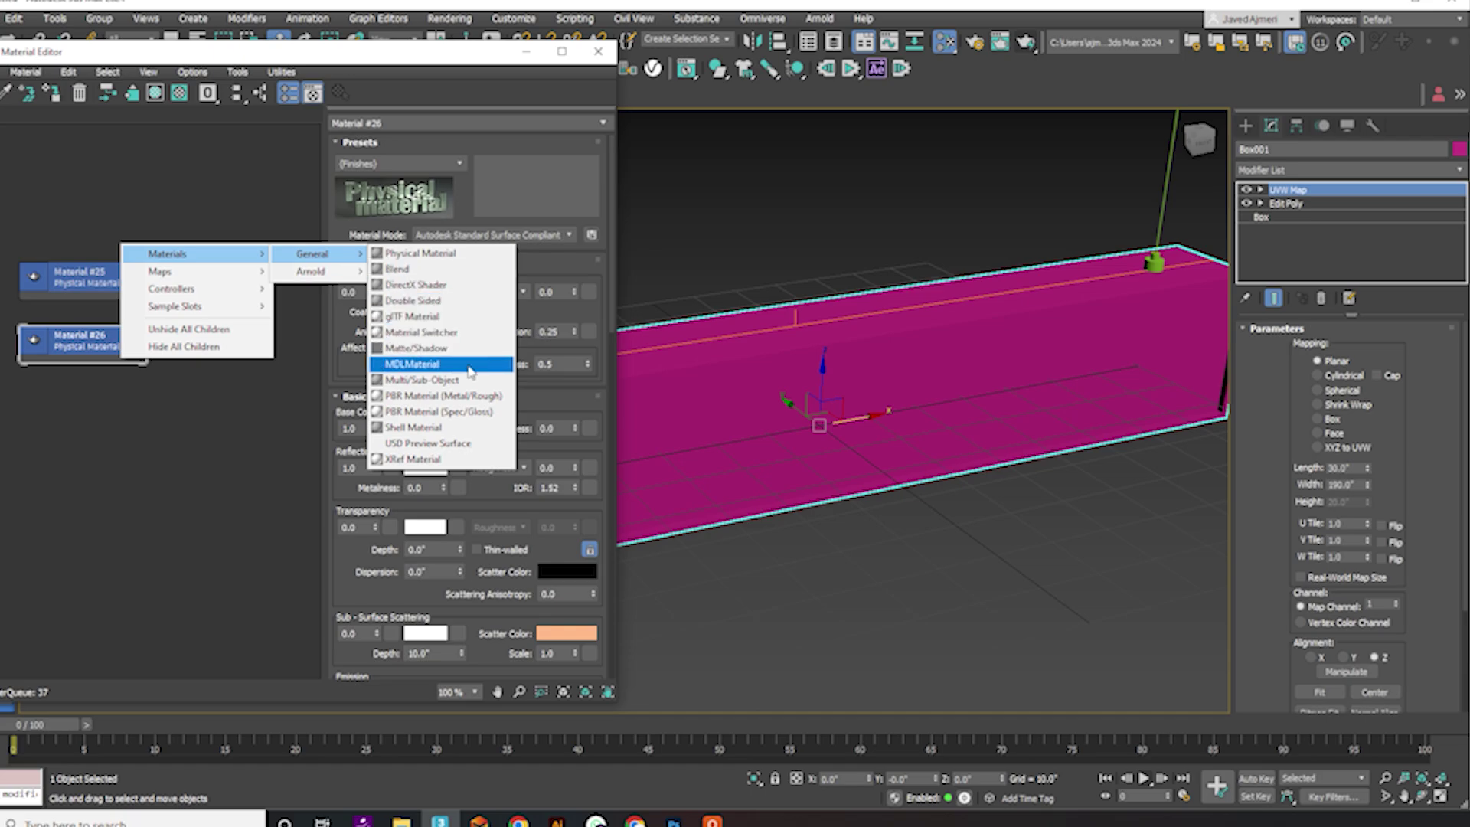
{"action": "left_click", "coordinate": [422, 380]}
{"action": "mouse_move", "coordinate": [154, 325]}
{"action": "left_mouse_down"}
{"action": "mouse_move", "coordinate": [243, 314]}
{"action": "mouse_move", "coordinate": [174, 300]}
{"action": "mouse_move", "coordinate": [175, 287]}
{"action": "mouse_move", "coordinate": [147, 300]}
{"action": "mouse_move", "coordinate": [170, 304]}
{"action": "left_mouse_up"}
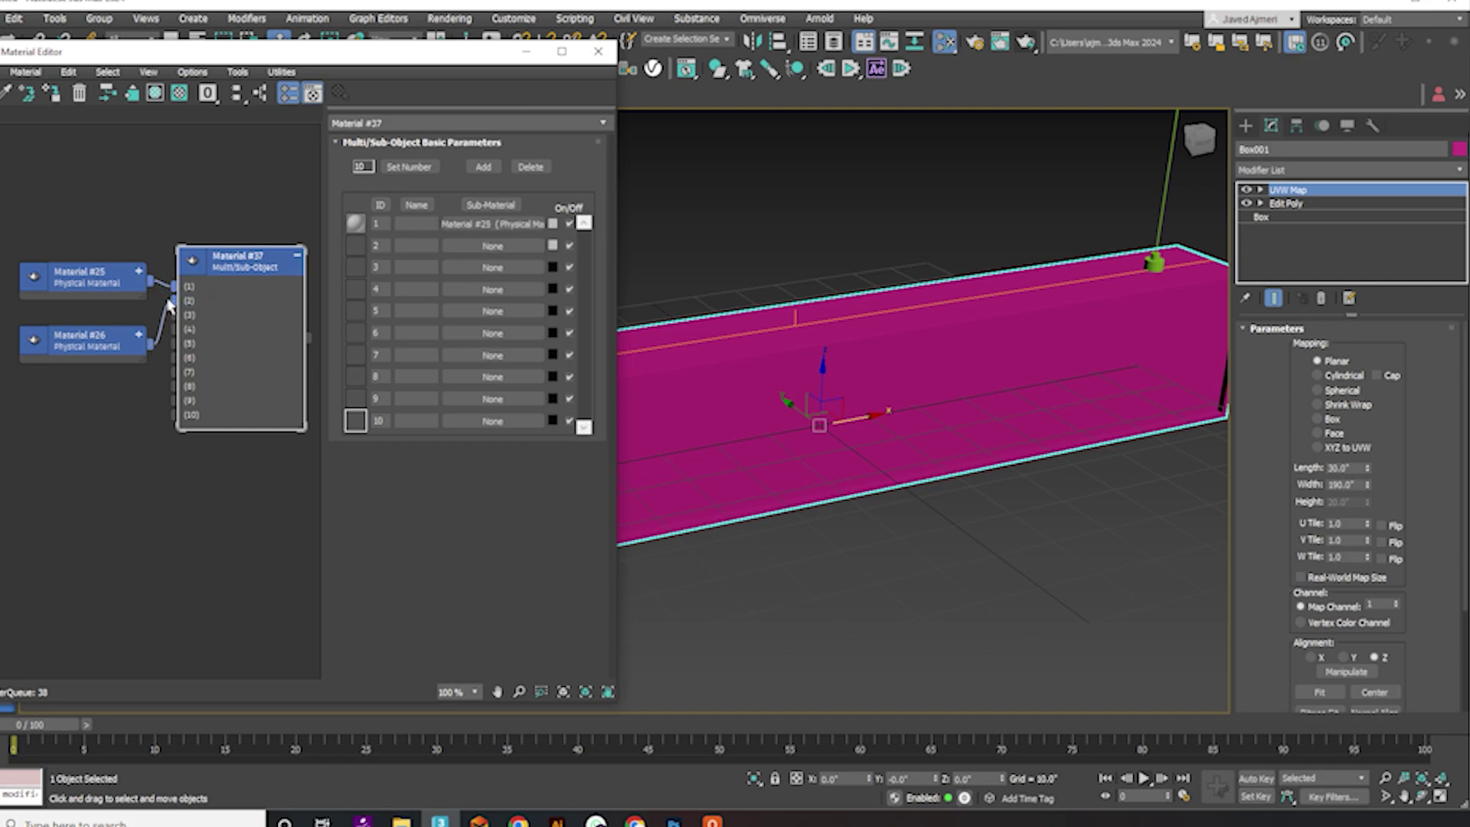
- Assign the Multi/Sub-Object material to the selected box
{"action": "double_click", "coordinate": [126, 289]}
{"action": "double_click", "coordinate": [192, 289]}
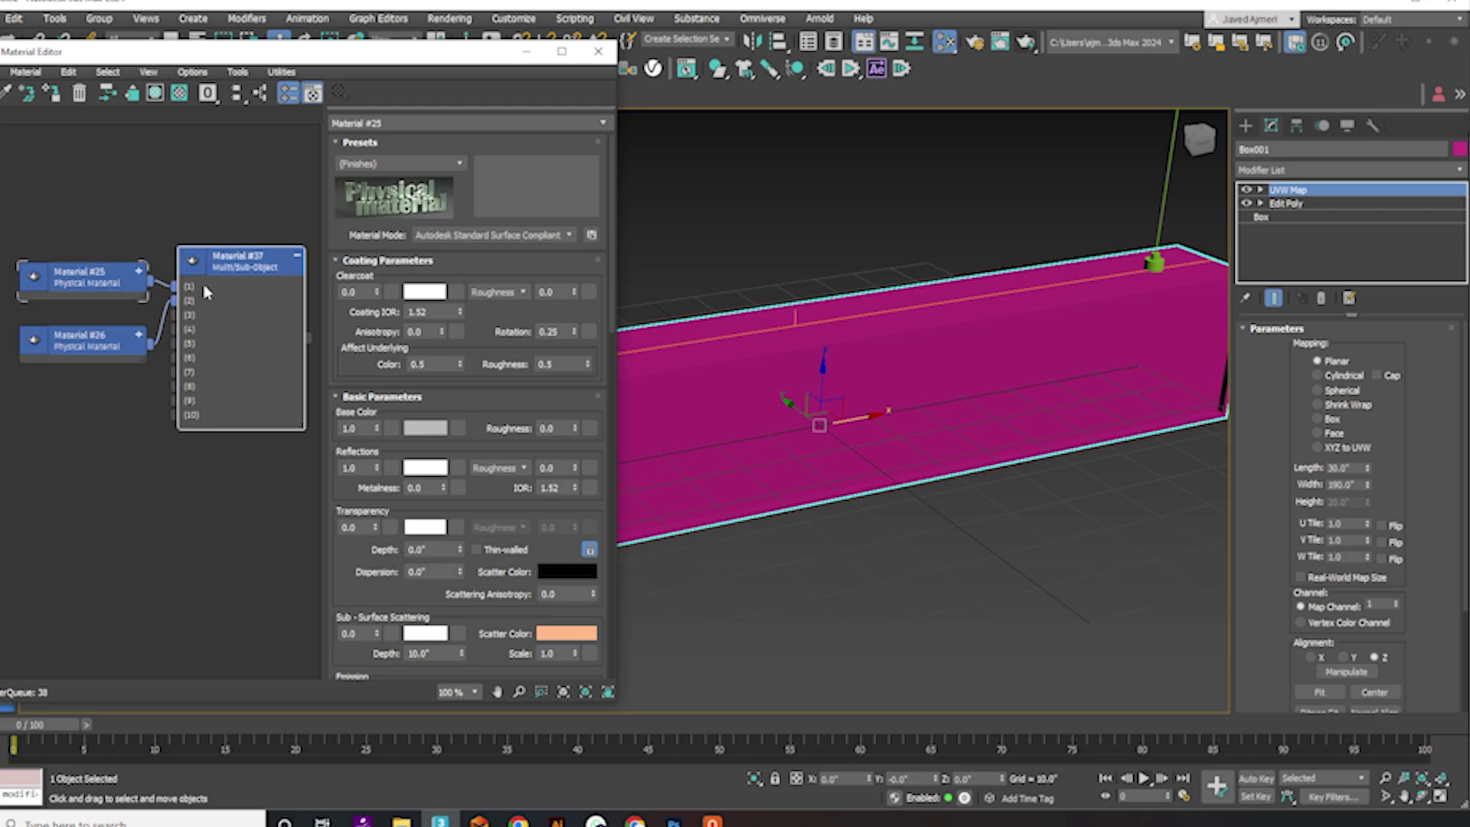
{"action": "right_click", "coordinate": [218, 295]}
{"action": "left_click", "coordinate": [241, 312]}
{"action": "left_click", "coordinate": [241, 313]}
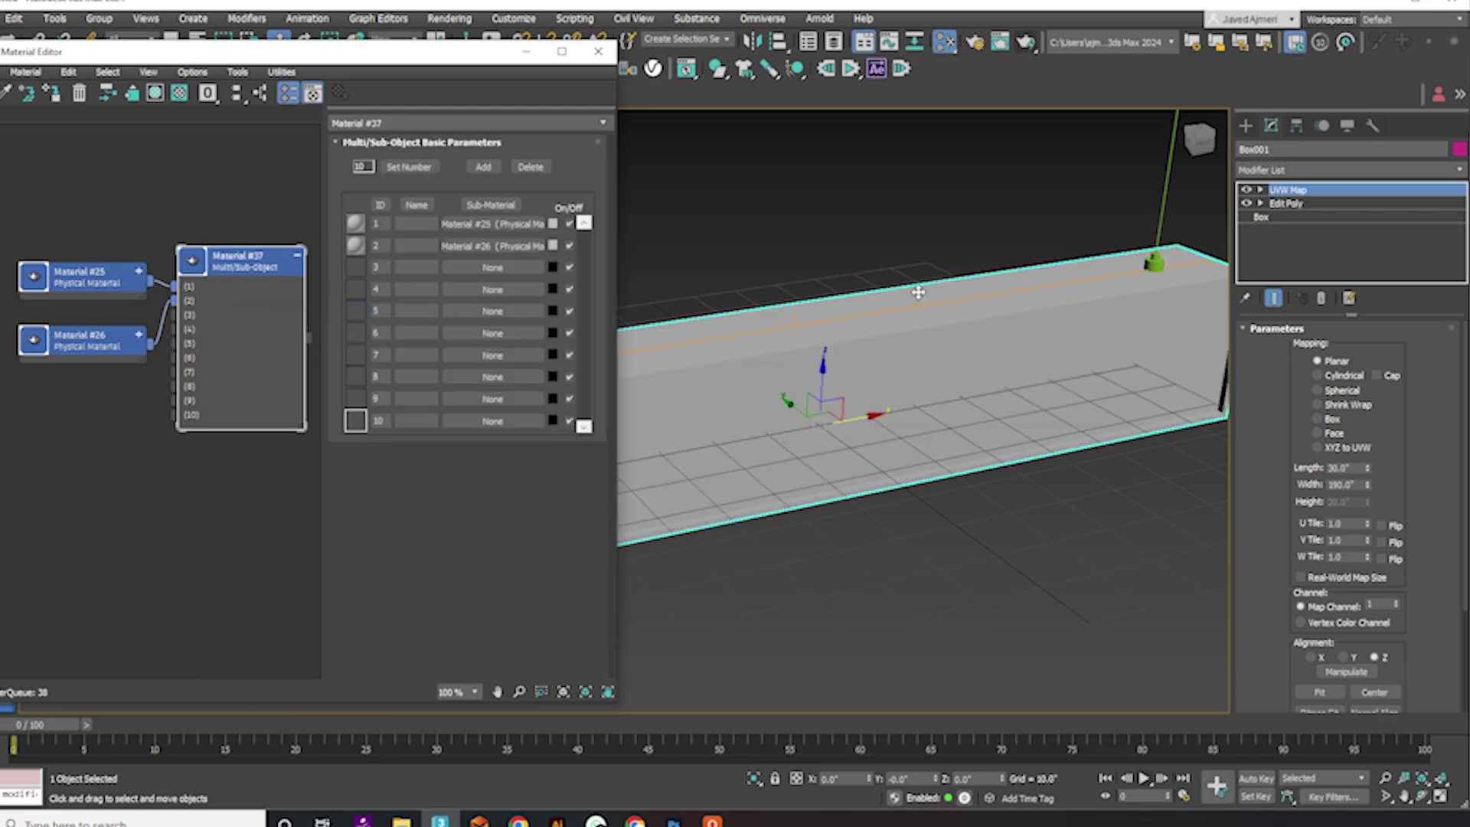
- Select both suspension rods and assign them the first Physical Material, the one in slot 1
{"action": "scroll", "coordinate": [934, 287], "scroll_direction": "down", "scroll_amount": 5}
{"action": "left_click_drag", "start_coordinate": [1023, 237], "coordinate": [847, 297]}
{"action": "right_click", "coordinate": [127, 284]}
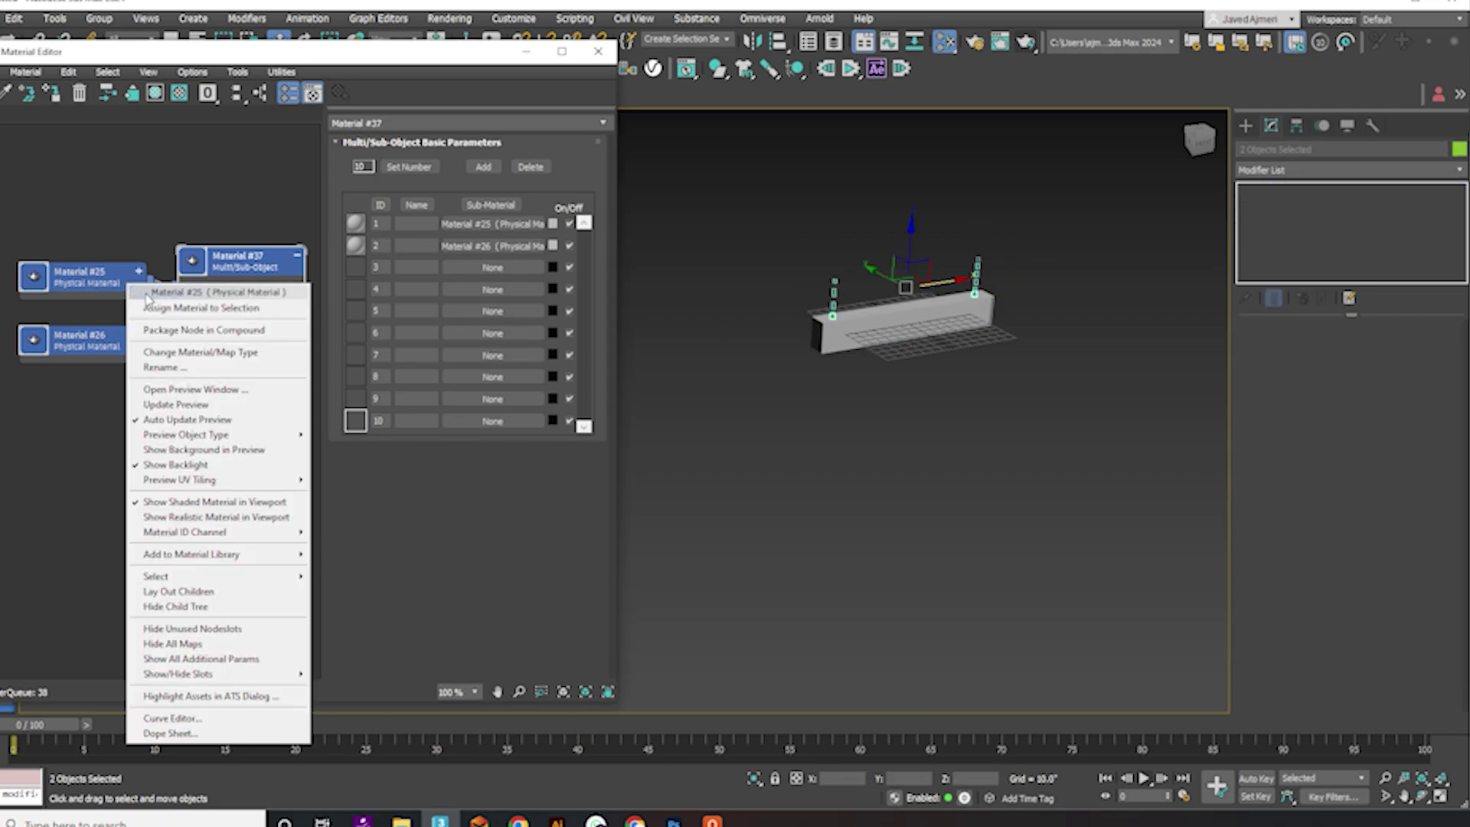
{"action": "left_click", "coordinate": [186, 301]}
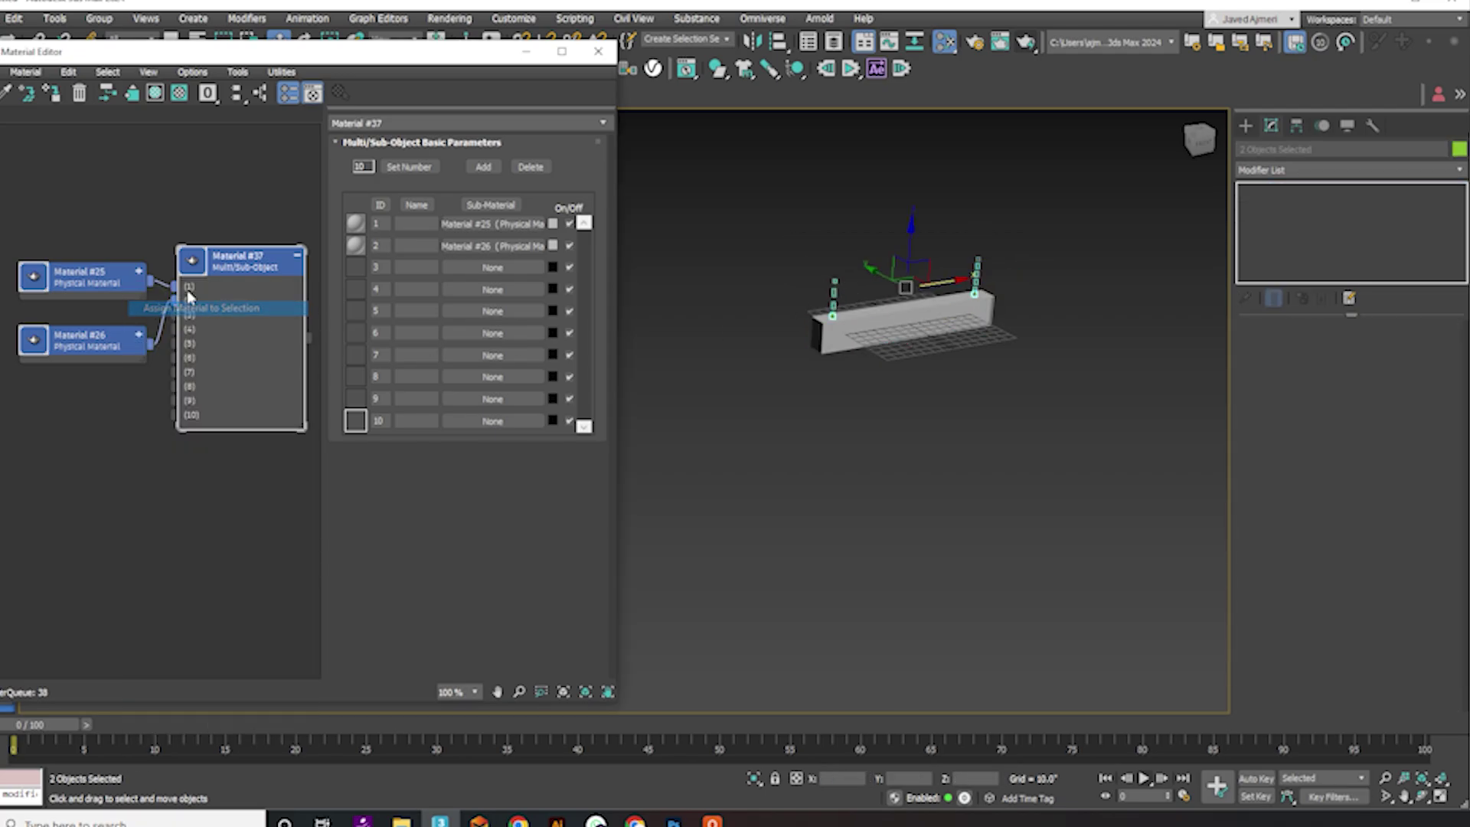
- Apply the Glossy Plastic preset to the Physical Material in slot 1
{"action": "left_click", "coordinate": [460, 224]}
{"action": "scroll", "coordinate": [815, 316], "scroll_direction": "up", "scroll_amount": 8}
{"action": "middle_click_drag", "start_coordinate": [815, 316], "coordinate": [799, 309]}
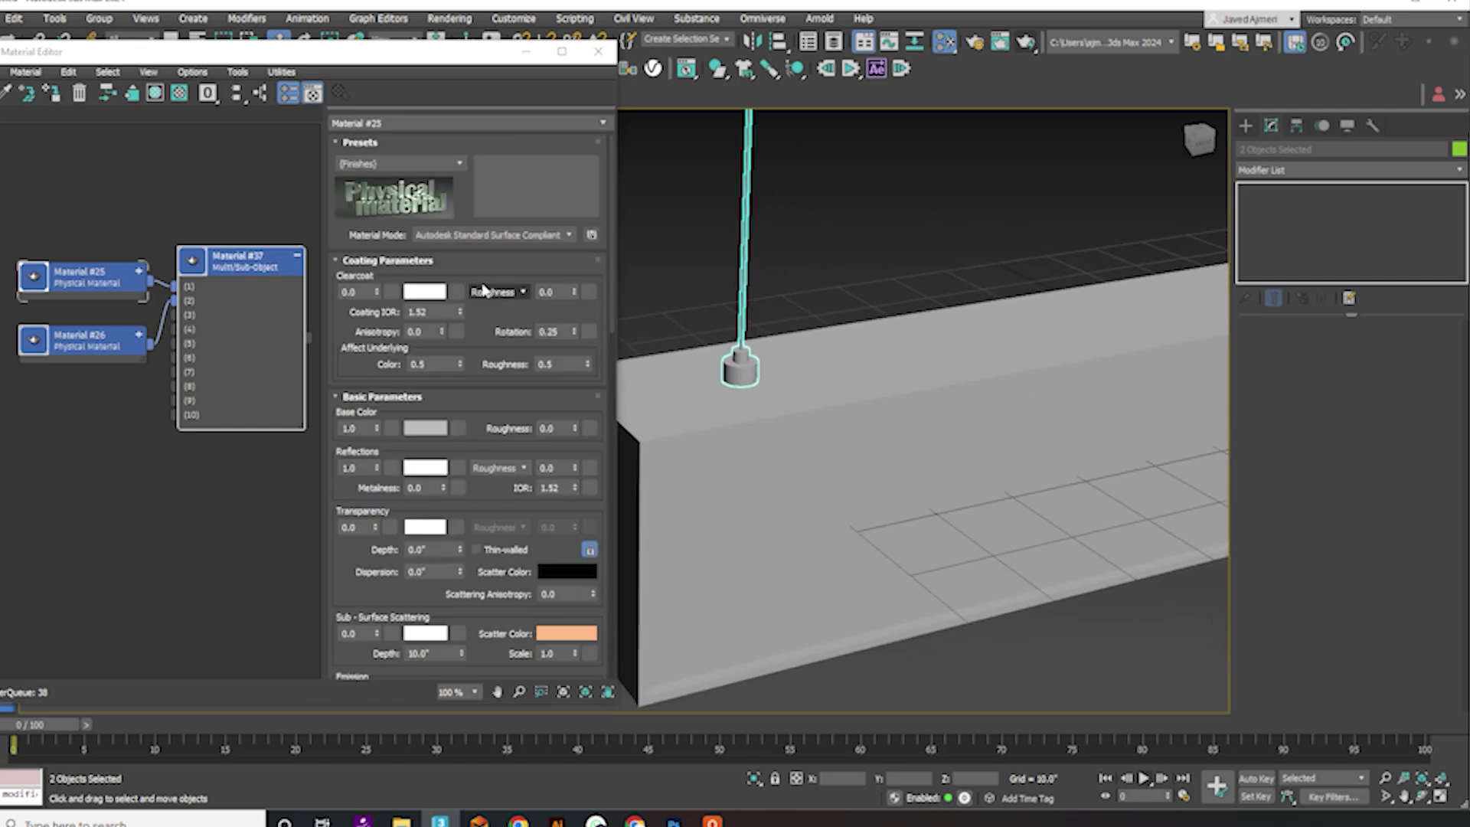
{"action": "left_click", "coordinate": [383, 168]}
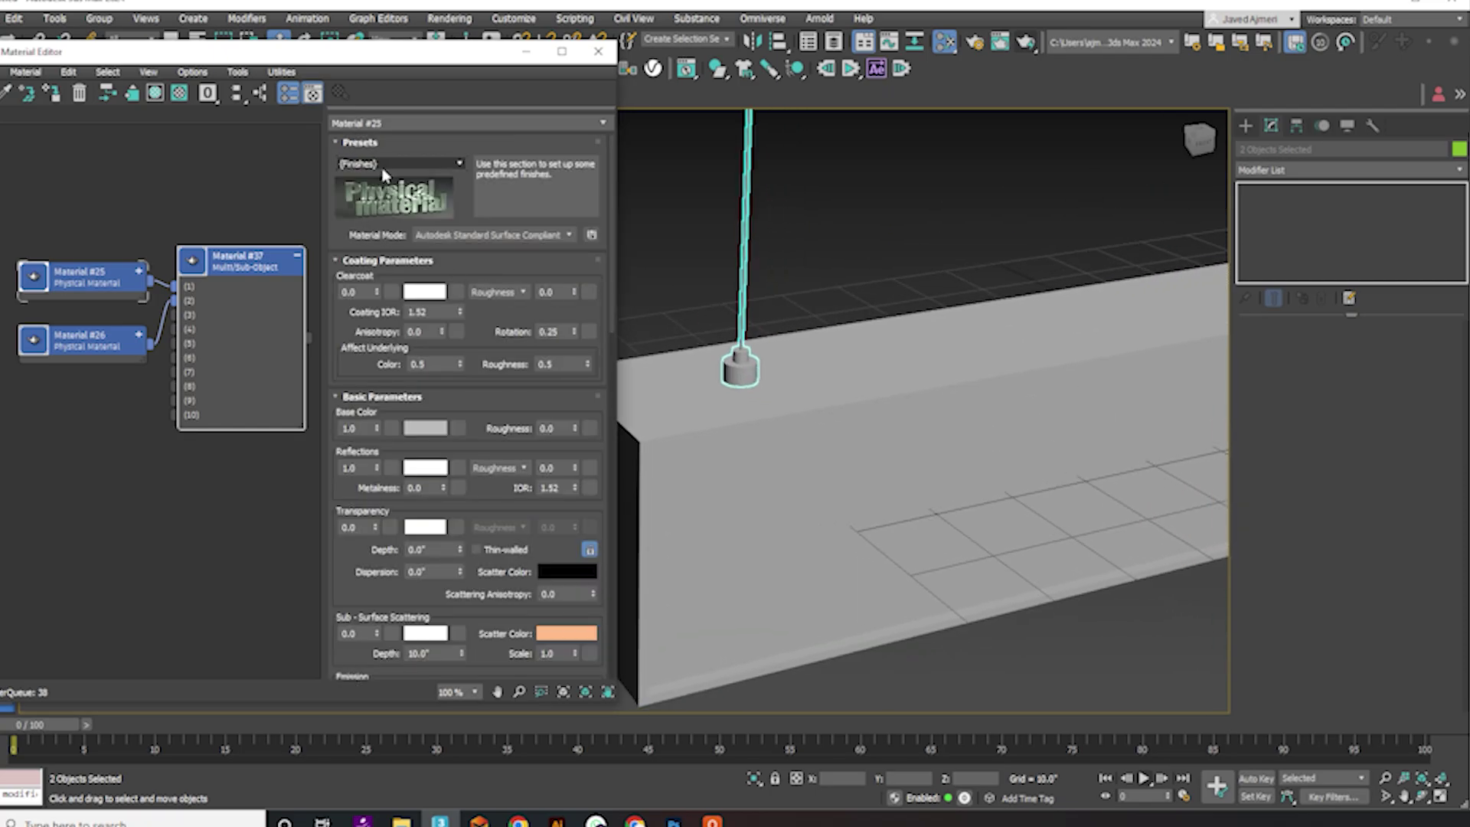
{"action": "left_click", "coordinate": [384, 169]}
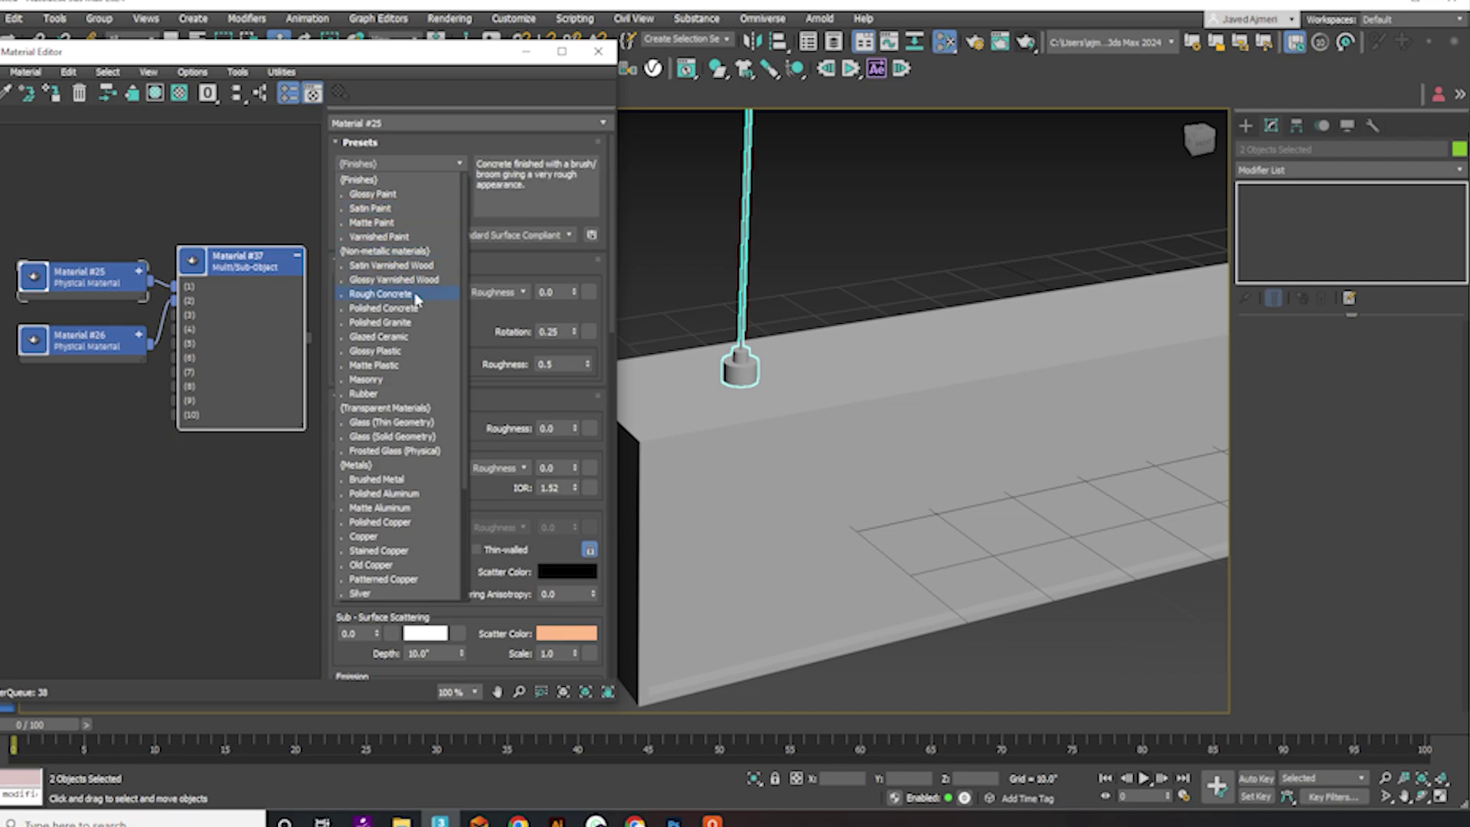
{"action": "left_click", "coordinate": [407, 350]}
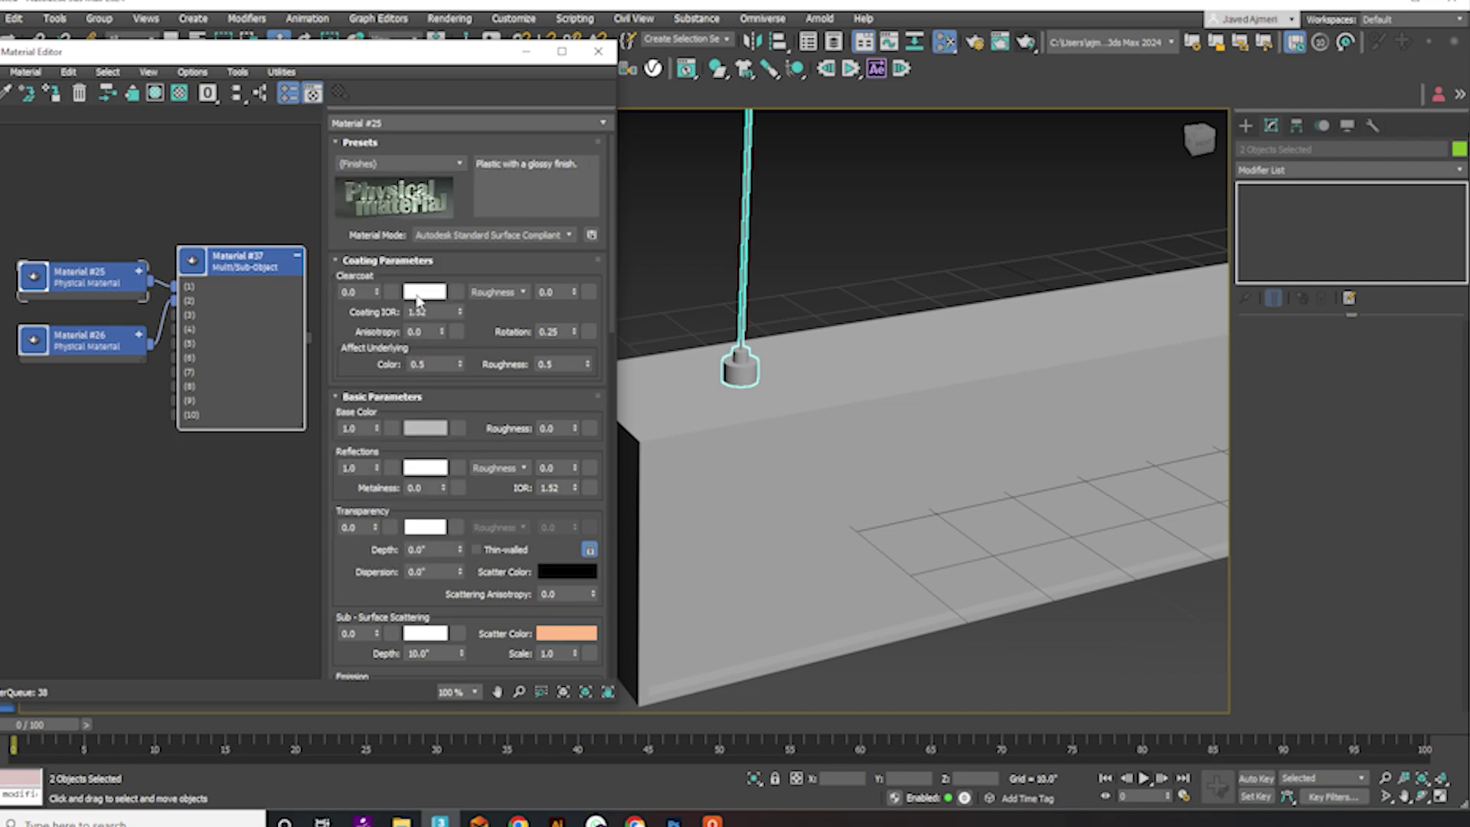
- Set the glossy plastic's base color to near-black 1D1D1D
{"action": "left_click", "coordinate": [425, 408]}
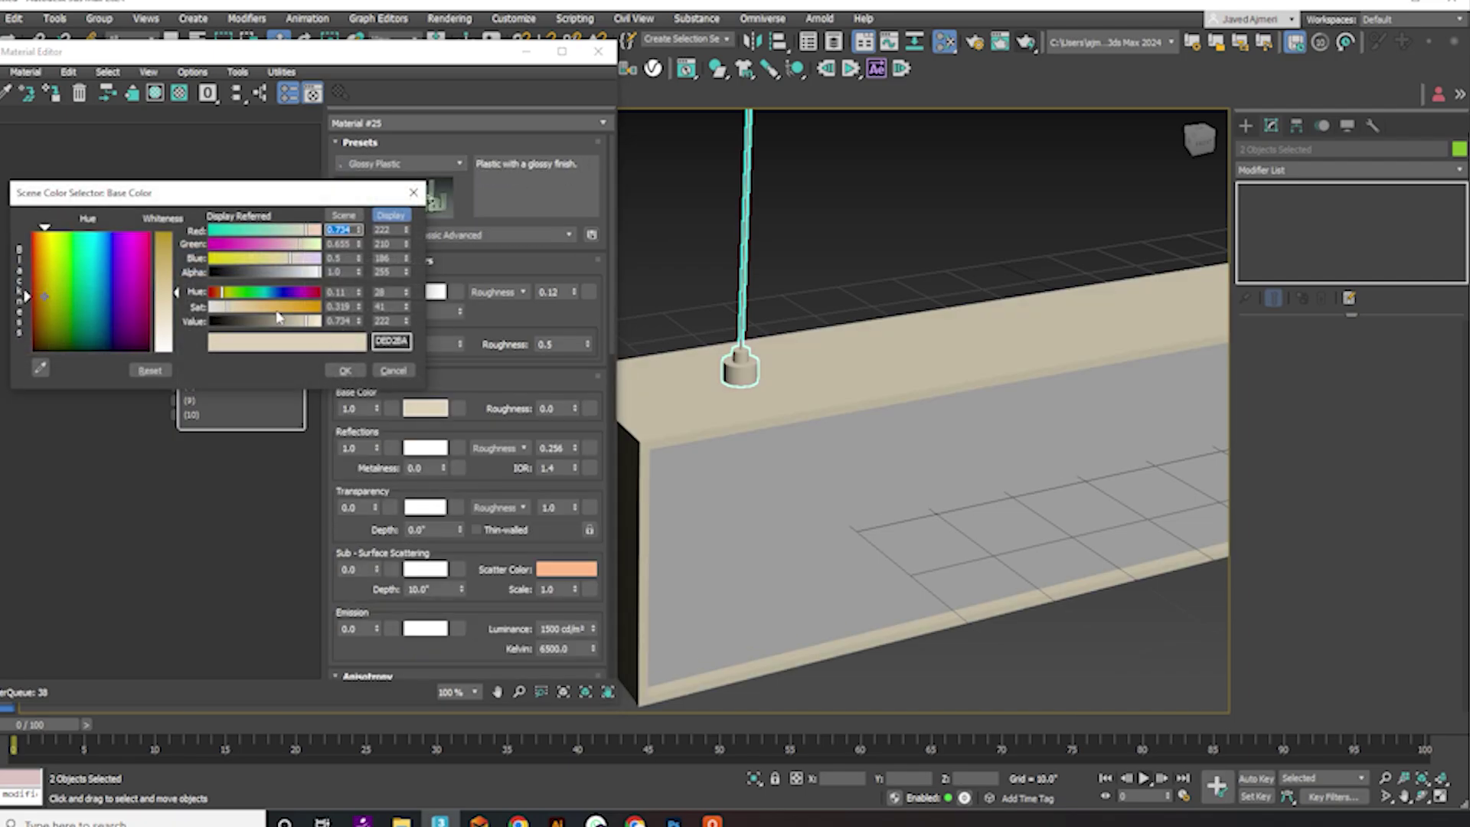
{"action": "left_click", "coordinate": [169, 350]}
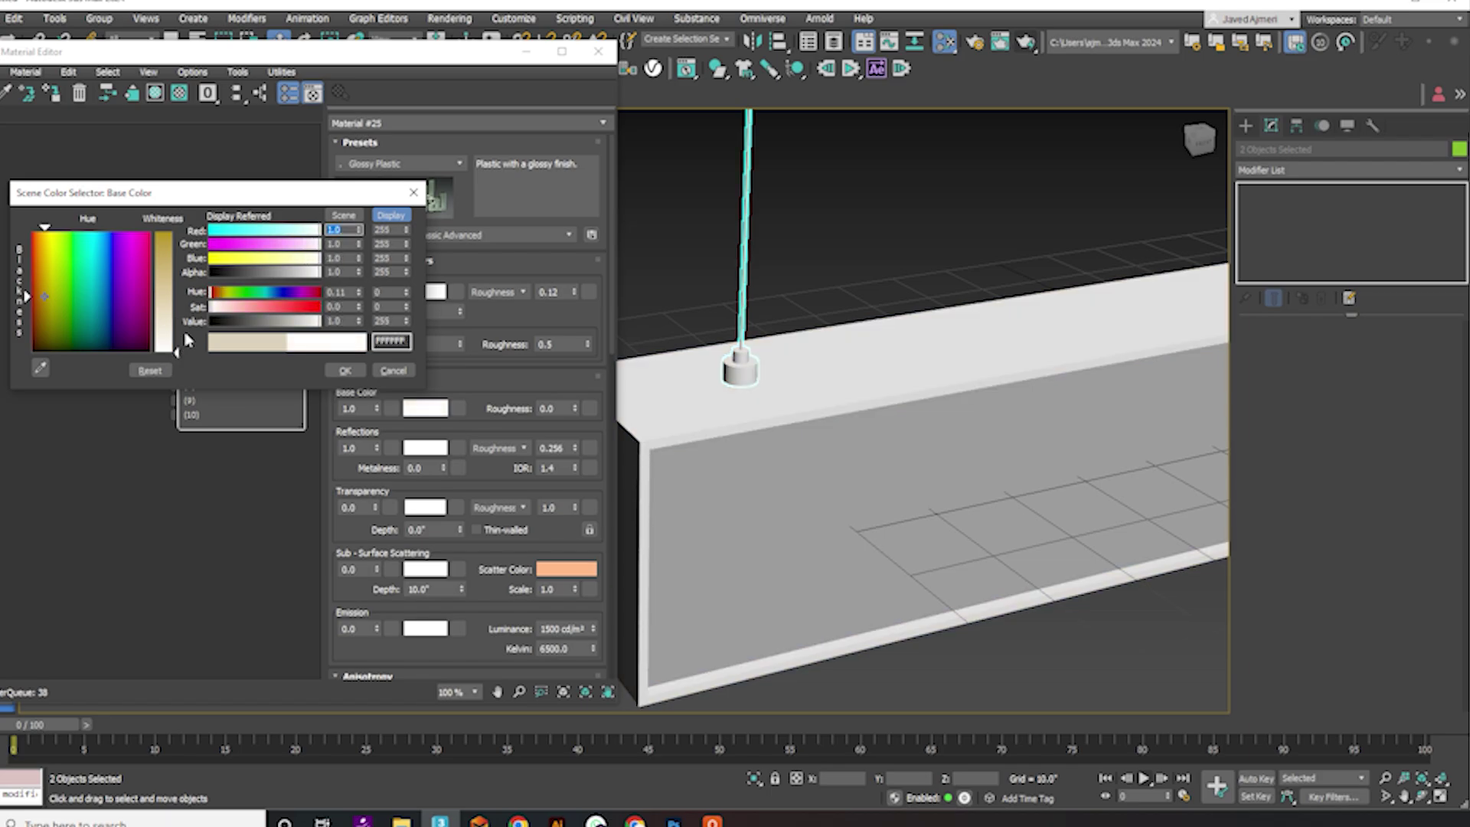
{"action": "left_click_drag", "start_coordinate": [236, 322], "coordinate": [224, 329]}
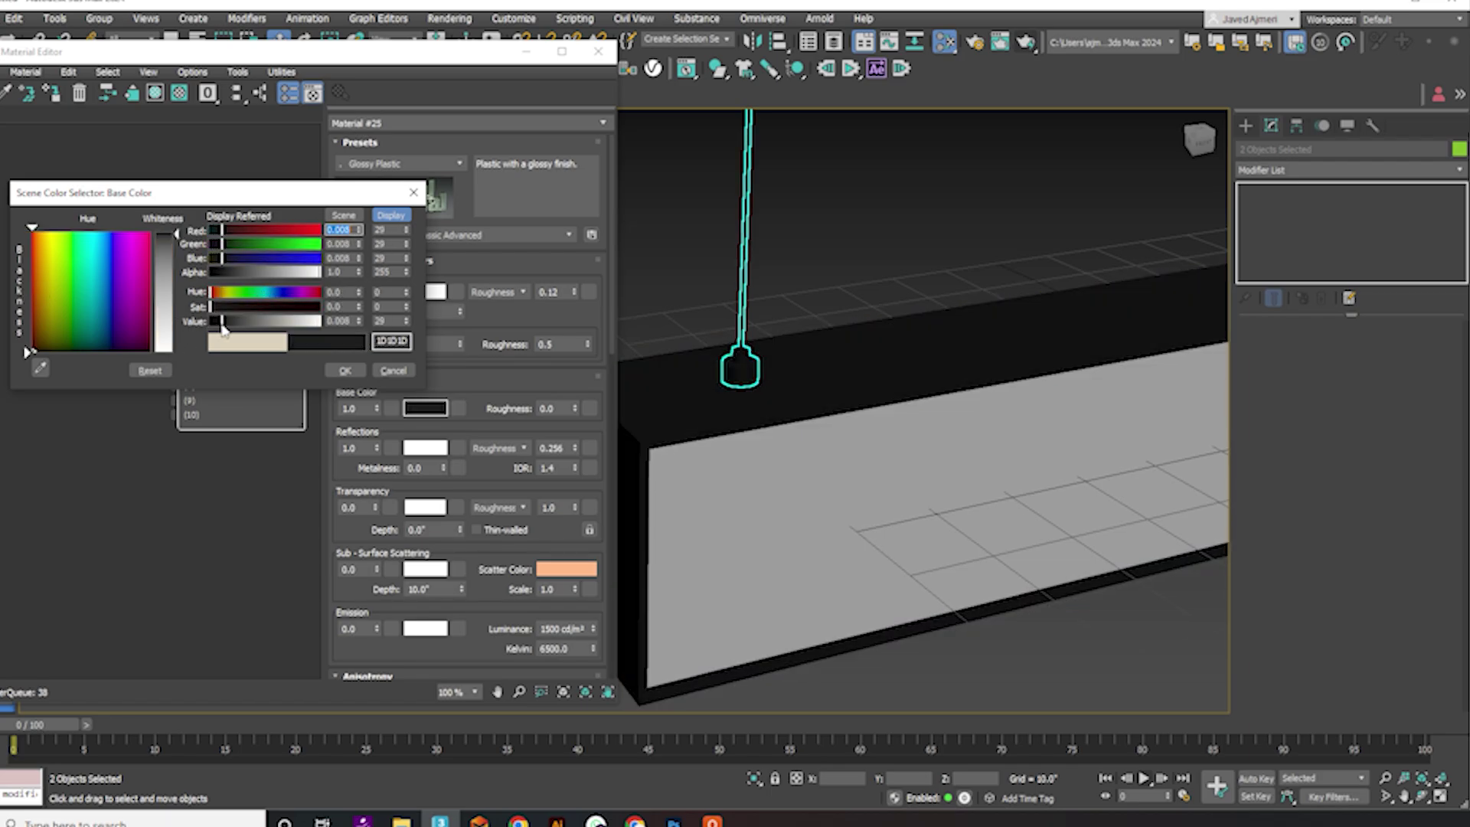
{"action": "left_click", "coordinate": [346, 370]}
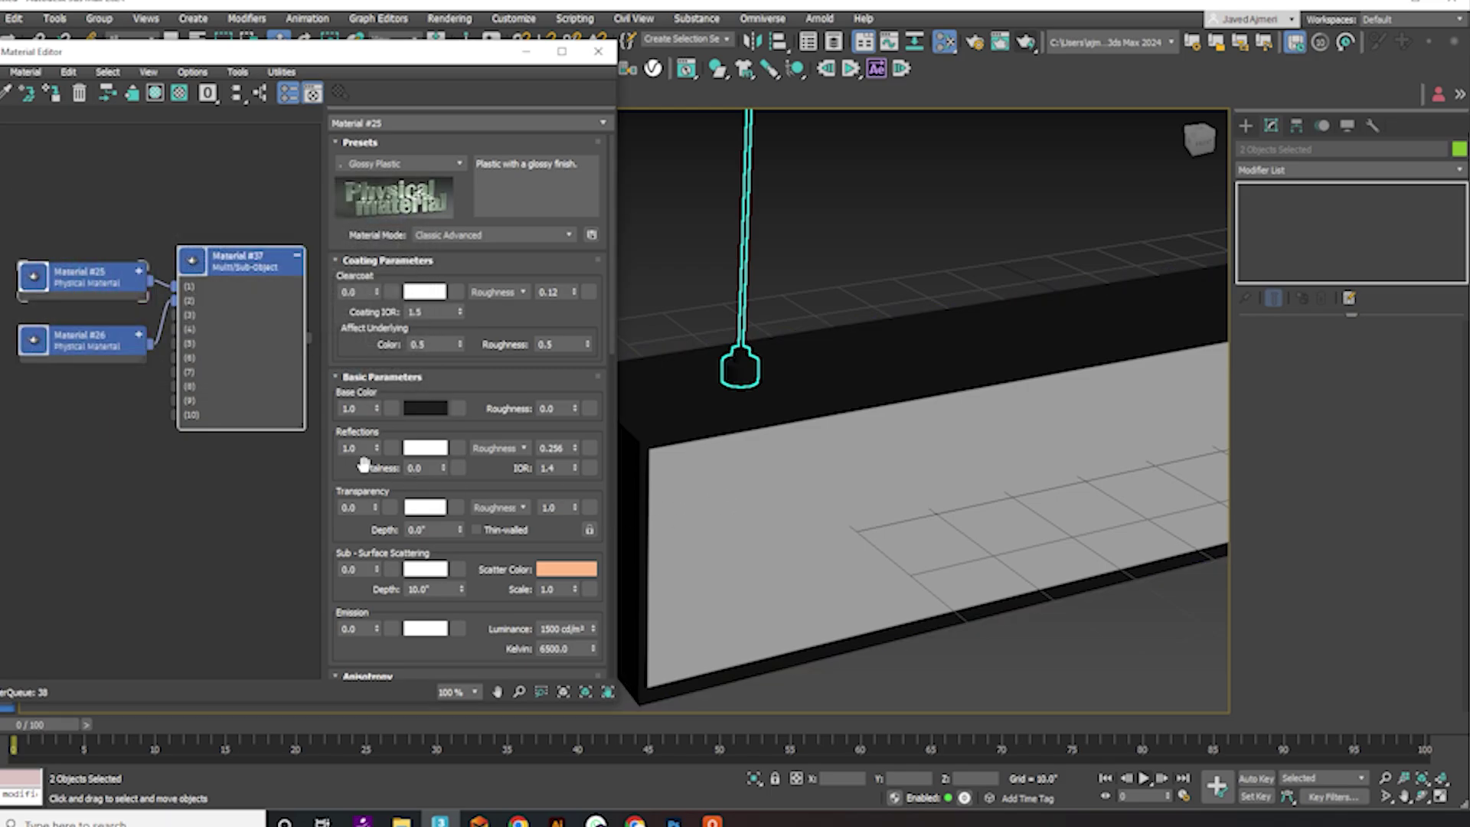
- Apply the Matte Plastic preset to the slot 2 material and set its base color to black 000000
{"action": "double_click", "coordinate": [138, 352]}
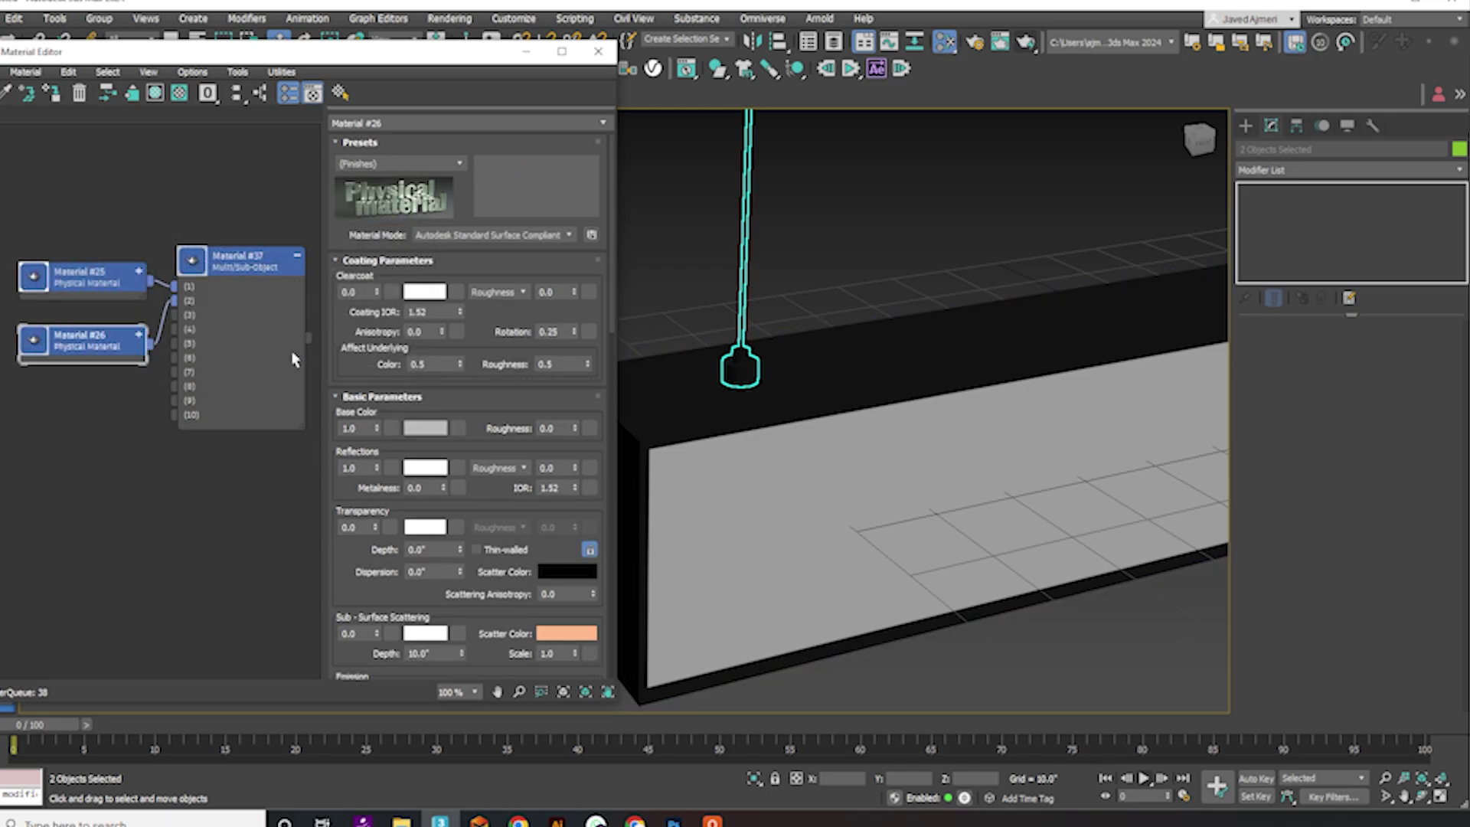
{"action": "left_click", "coordinate": [403, 170]}
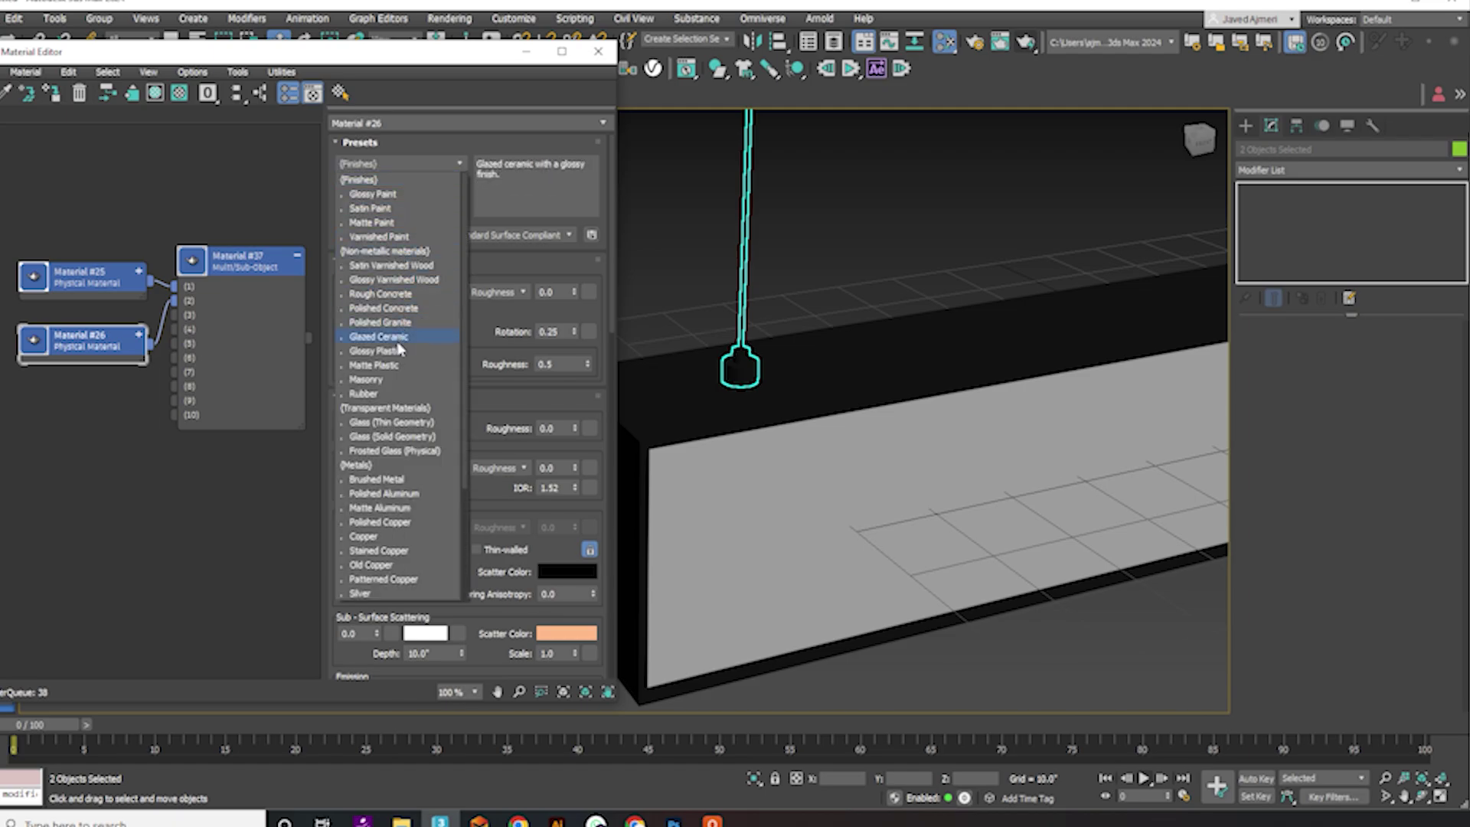
{"action": "left_click", "coordinate": [392, 365]}
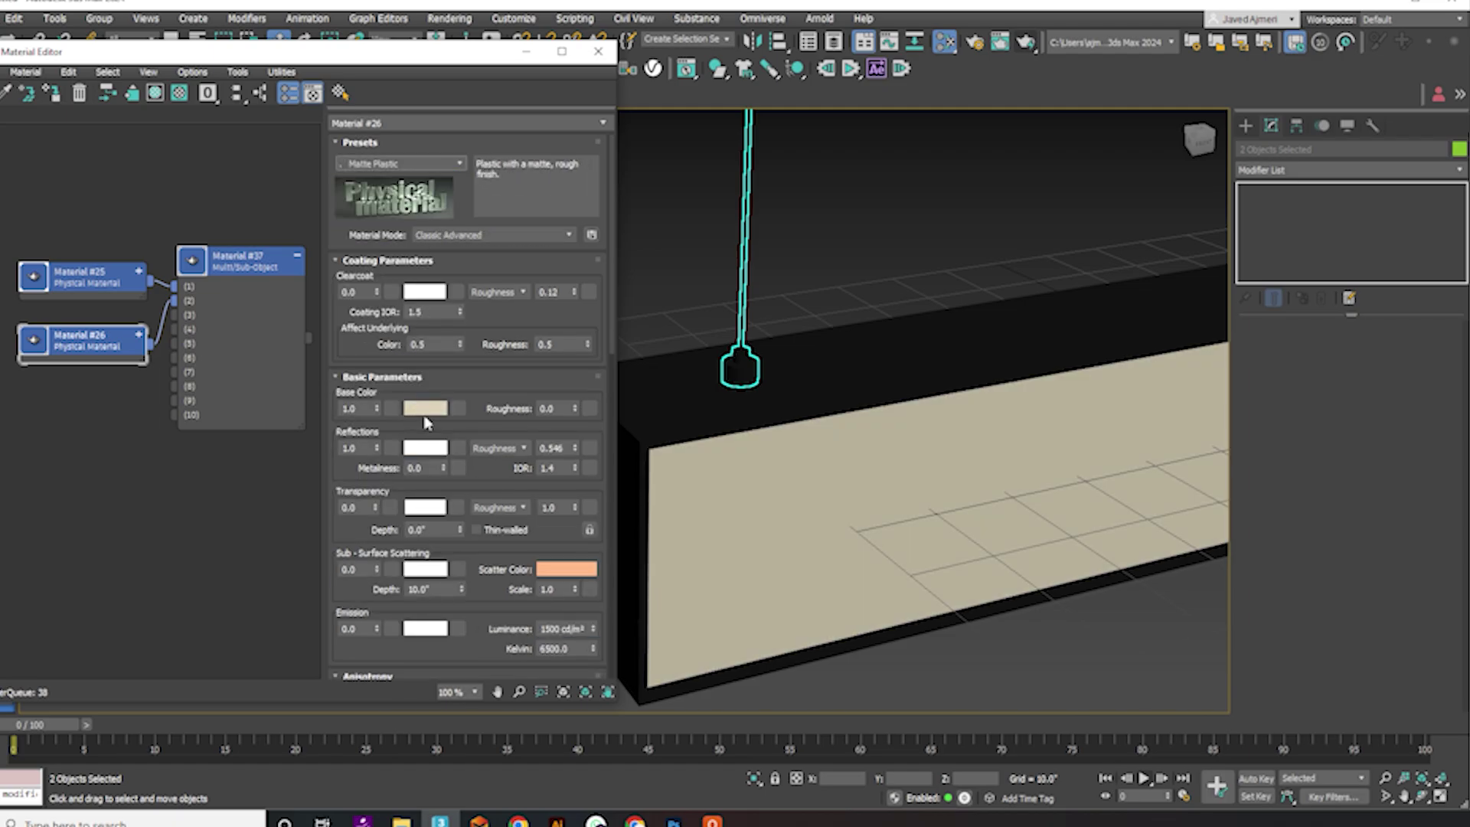
{"action": "left_click", "coordinate": [426, 408]}
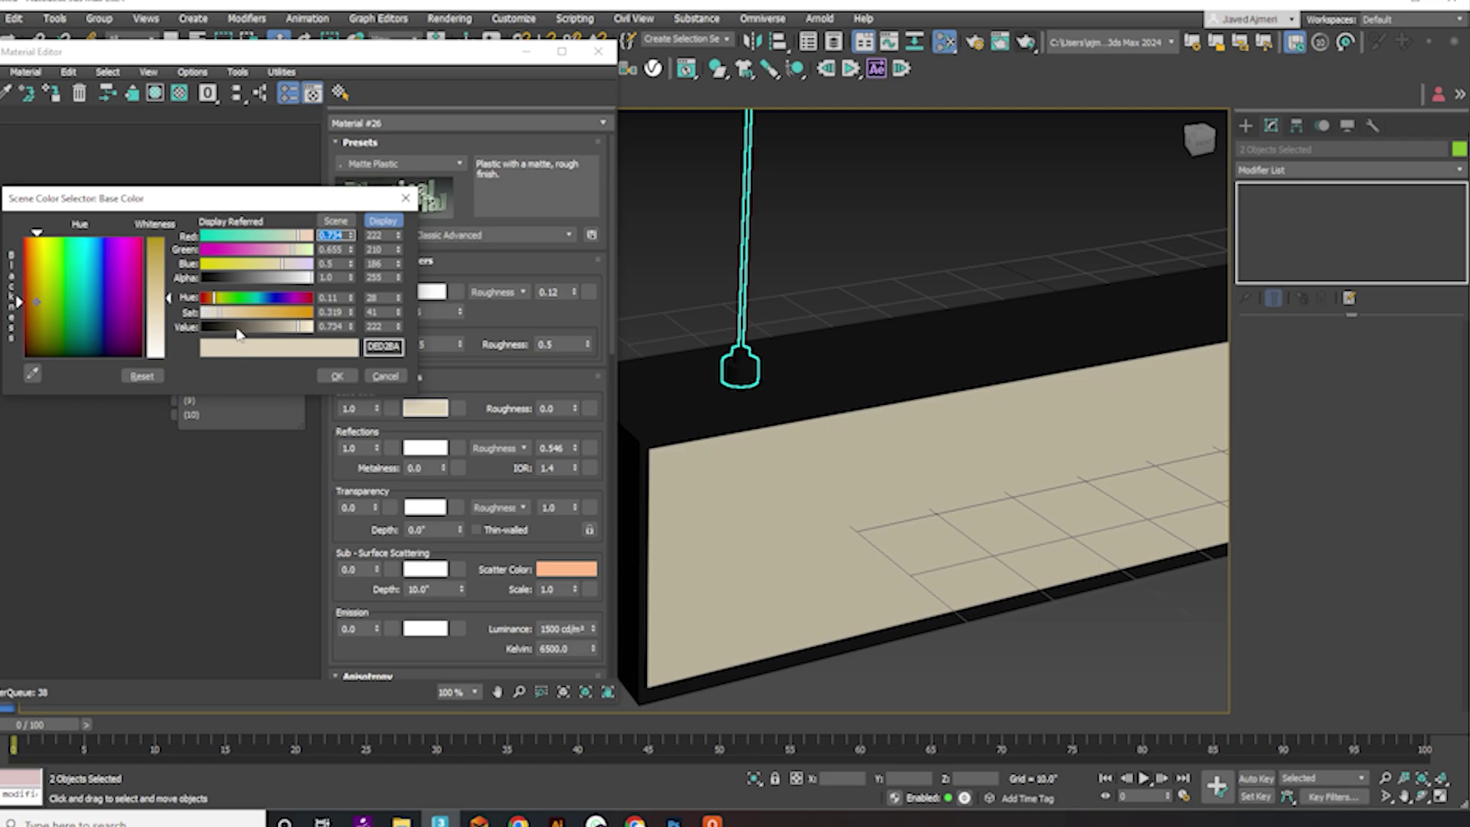
{"action": "left_click_drag", "start_coordinate": [239, 334], "coordinate": [202, 334]}
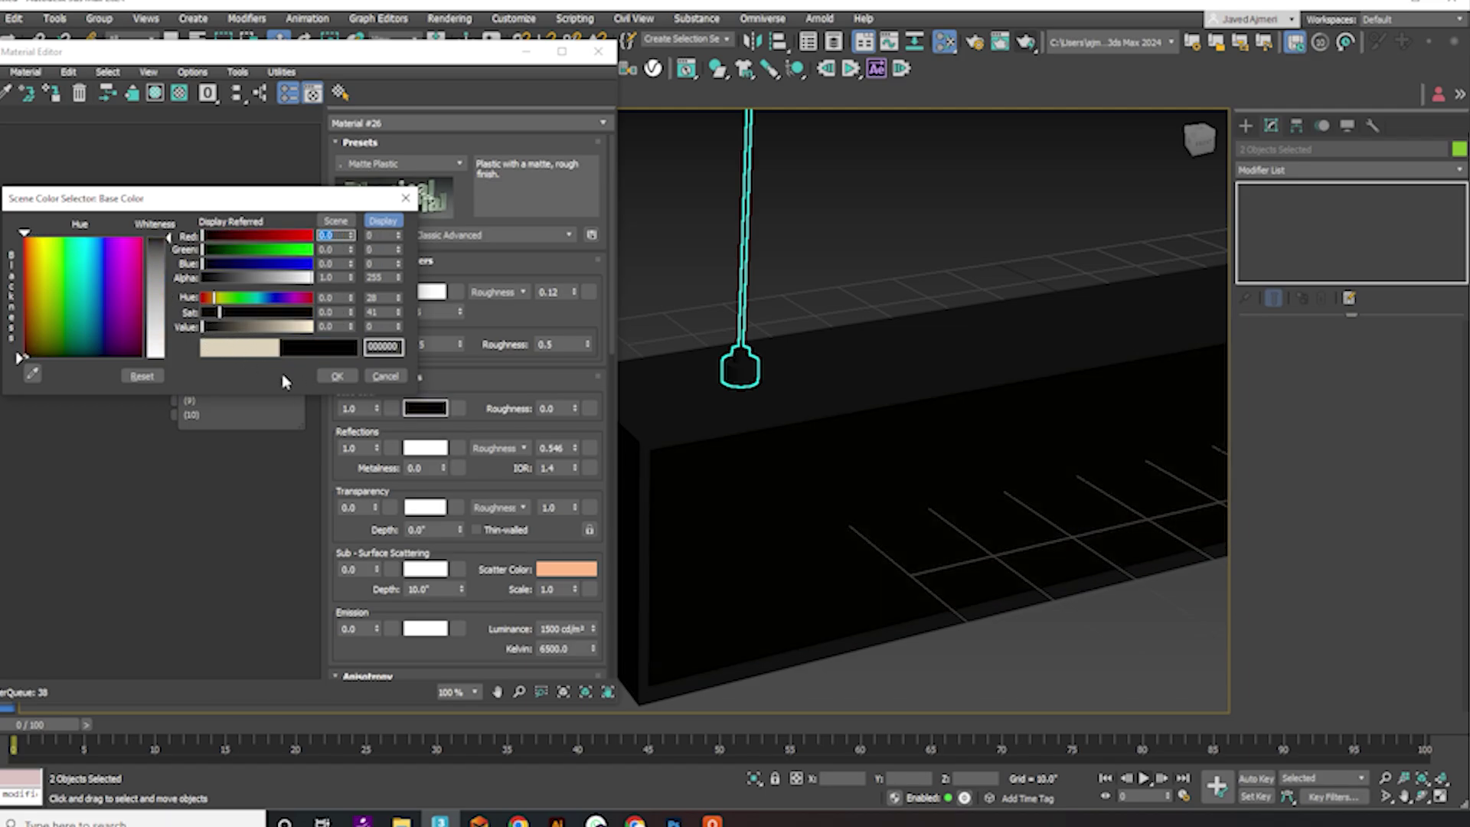
{"action": "left_click", "coordinate": [337, 376]}
- Render the perspective view in Arnold RenderView and examine the box's end and its rod up close
{"action": "scroll", "coordinate": [886, 398], "scroll_direction": "down", "scroll_amount": 3}
{"action": "mouse_move", "coordinate": [886, 436]}
{"action": "middle_mouse_down"}
{"action": "mouse_move", "coordinate": [837, 440]}
{"action": "mouse_move", "coordinate": [897, 470]}
{"action": "mouse_move", "coordinate": [848, 438]}
{"action": "mouse_move", "coordinate": [873, 410]}
{"action": "middle_mouse_up"}
{"action": "scroll", "coordinate": [866, 436], "scroll_direction": "down", "scroll_amount": 4}
{"action": "key", "text": "shift+q"}
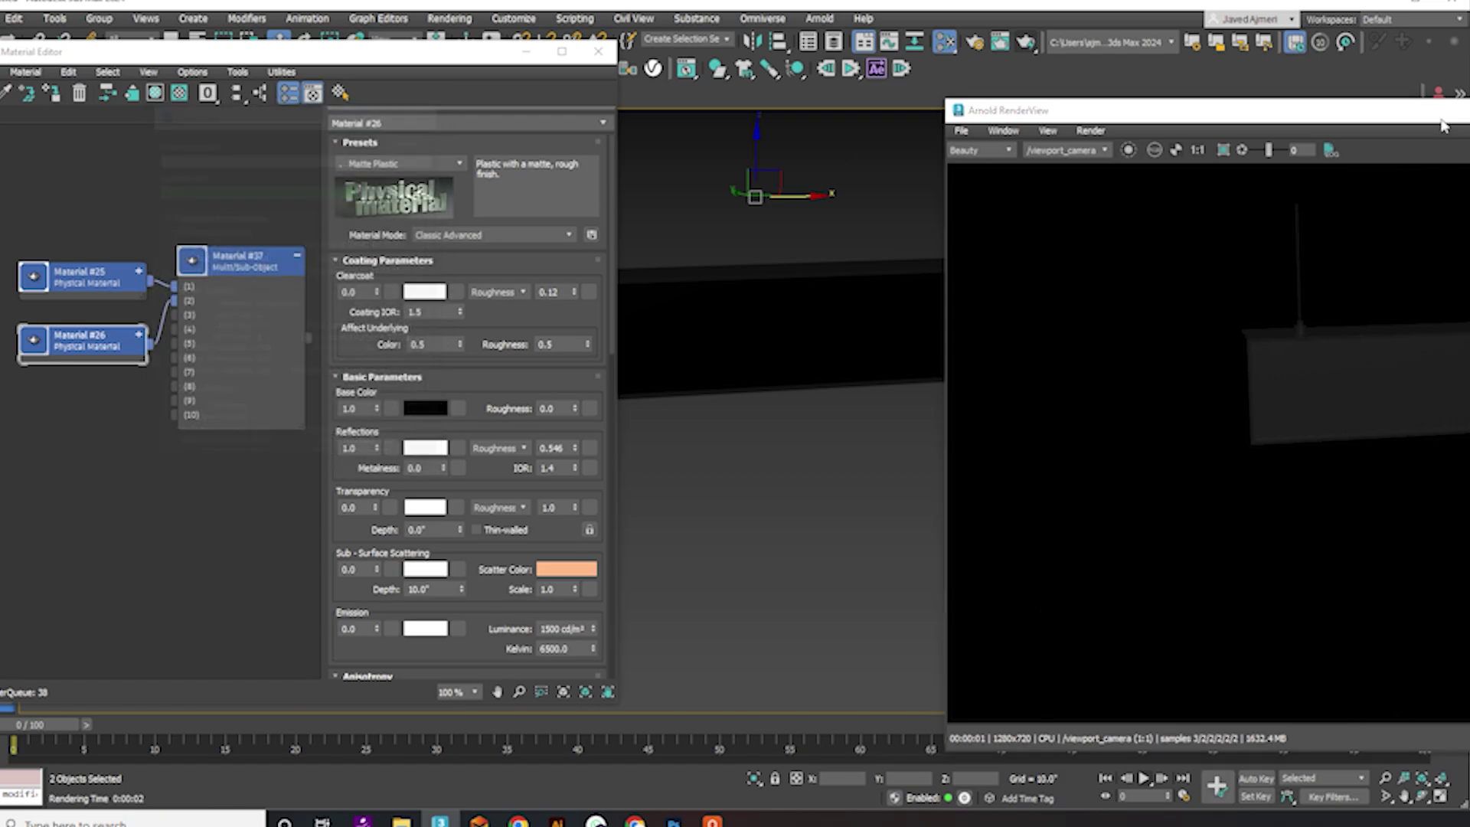
{"action": "left_click_drag", "start_coordinate": [1436, 121], "coordinate": [1150, 100]}
{"action": "scroll", "coordinate": [1114, 330], "scroll_direction": "up", "scroll_amount": 3}
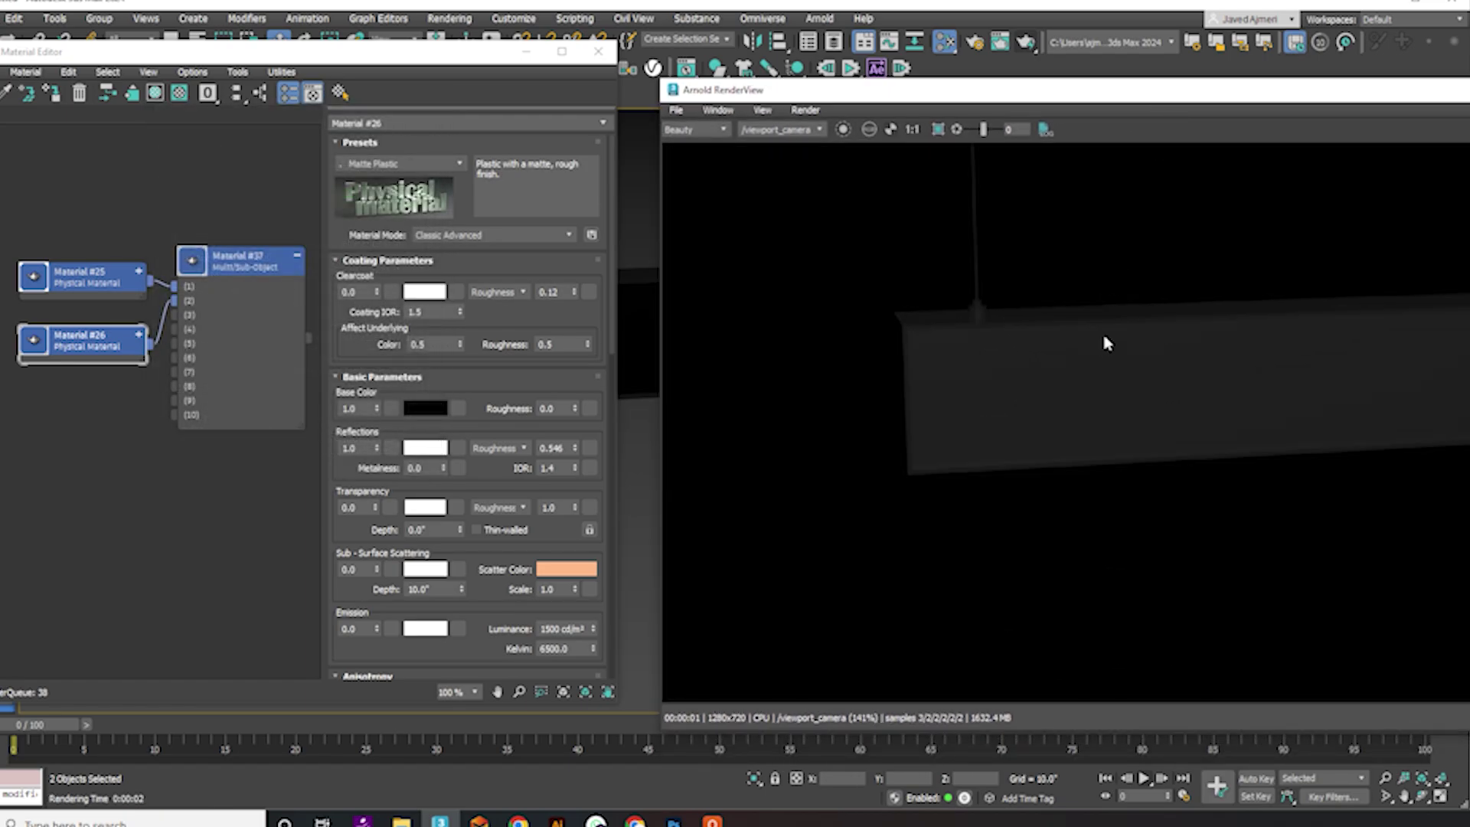
{"action": "middle_click_drag", "start_coordinate": [988, 294], "coordinate": [981, 305]}
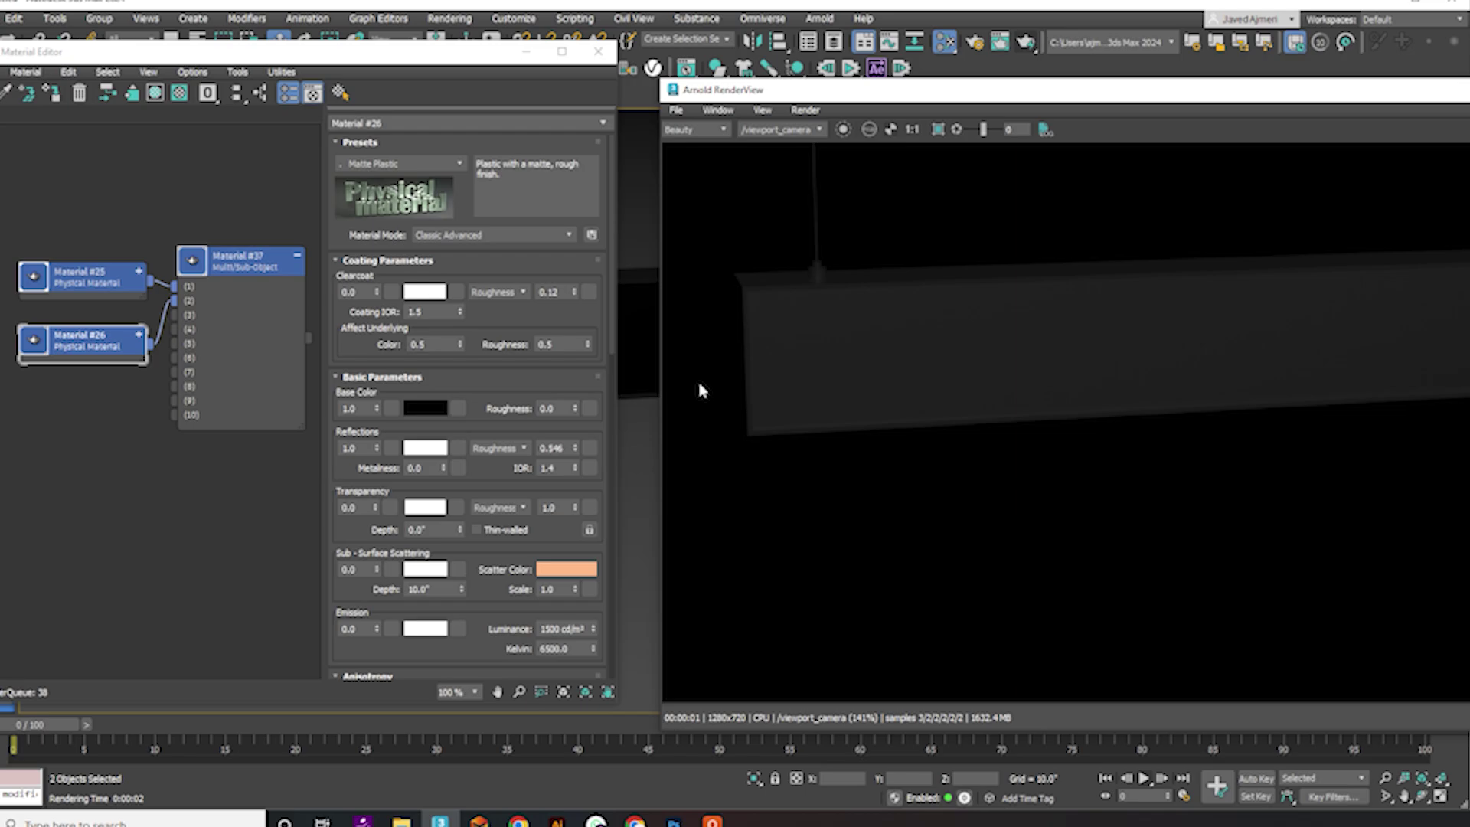
- Set the matte plastic material's emission weight to 1.0
{"action": "scroll", "coordinate": [36, 439], "scroll_direction": "up", "scroll_amount": 1}
{"action": "middle_click_drag", "start_coordinate": [43, 428], "coordinate": [124, 427]}
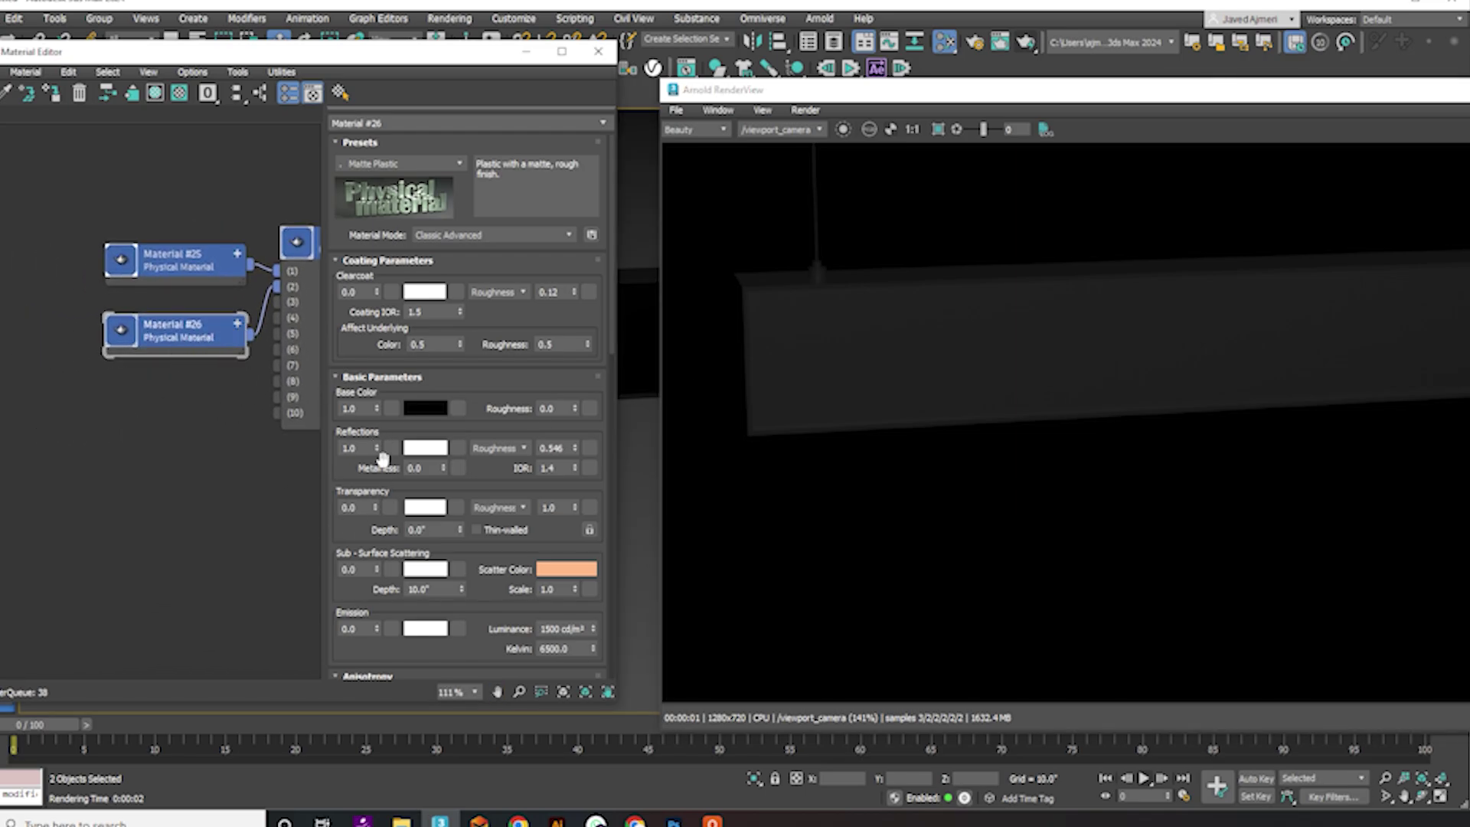
{"action": "scroll", "coordinate": [353, 598], "scroll_direction": "down", "scroll_amount": 5}
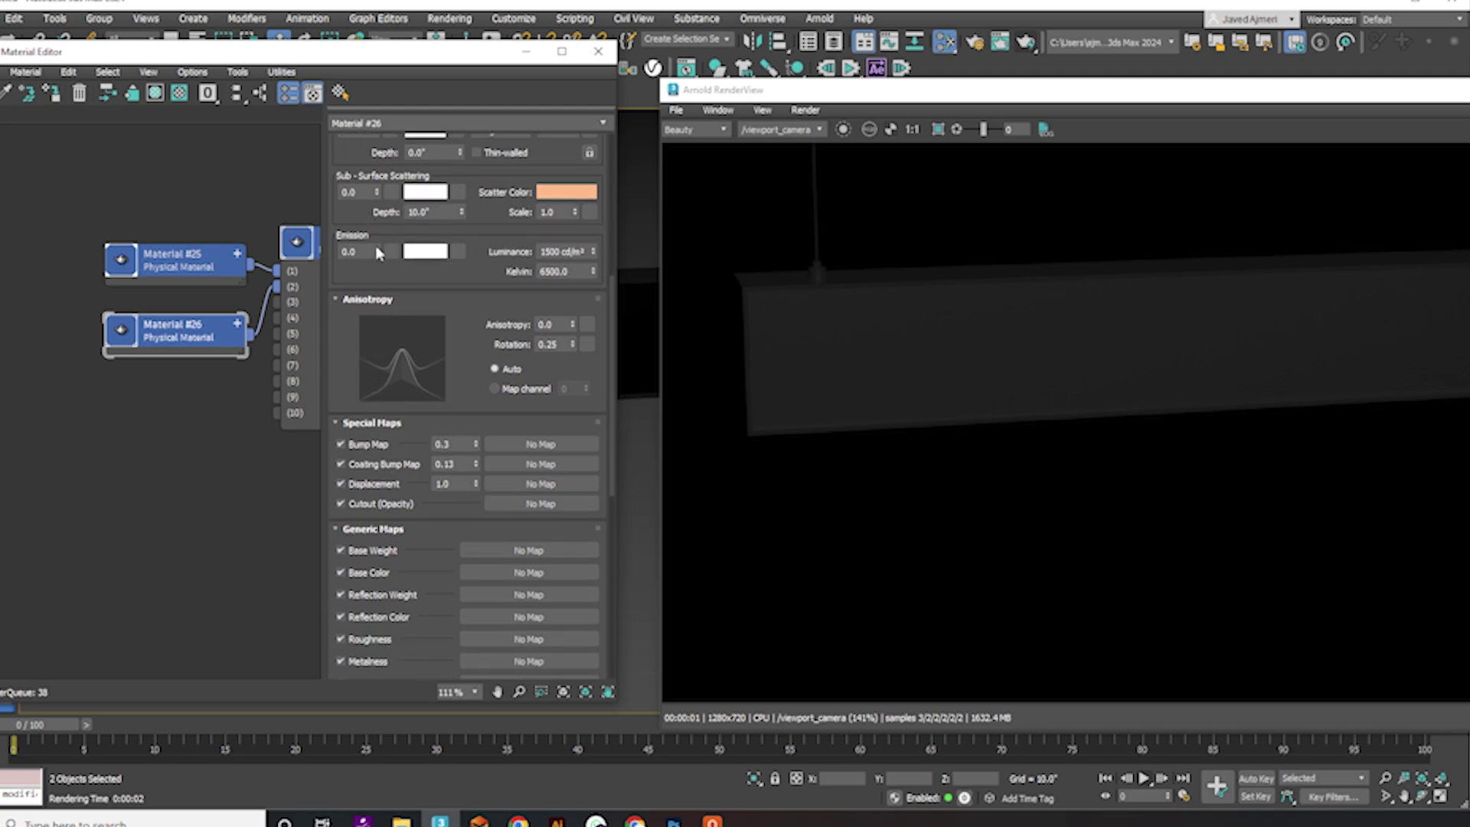
{"action": "key", "text": "Return"}
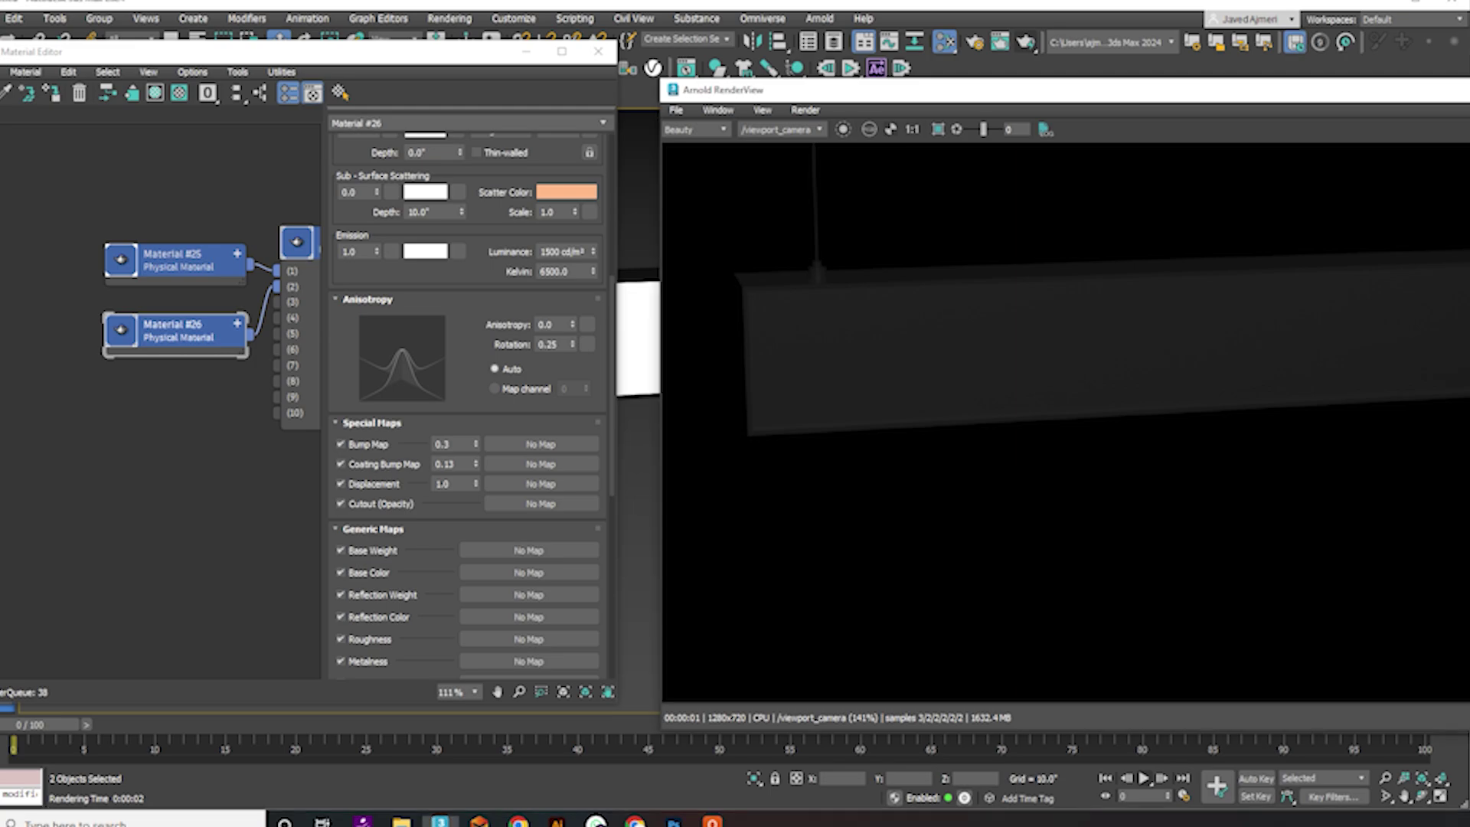
- Render the glowing box front live and fit the render window beside the Material Editor with the whole box in view
{"action": "left_click_drag", "start_coordinate": [1378, 94], "coordinate": [1167, 77]}
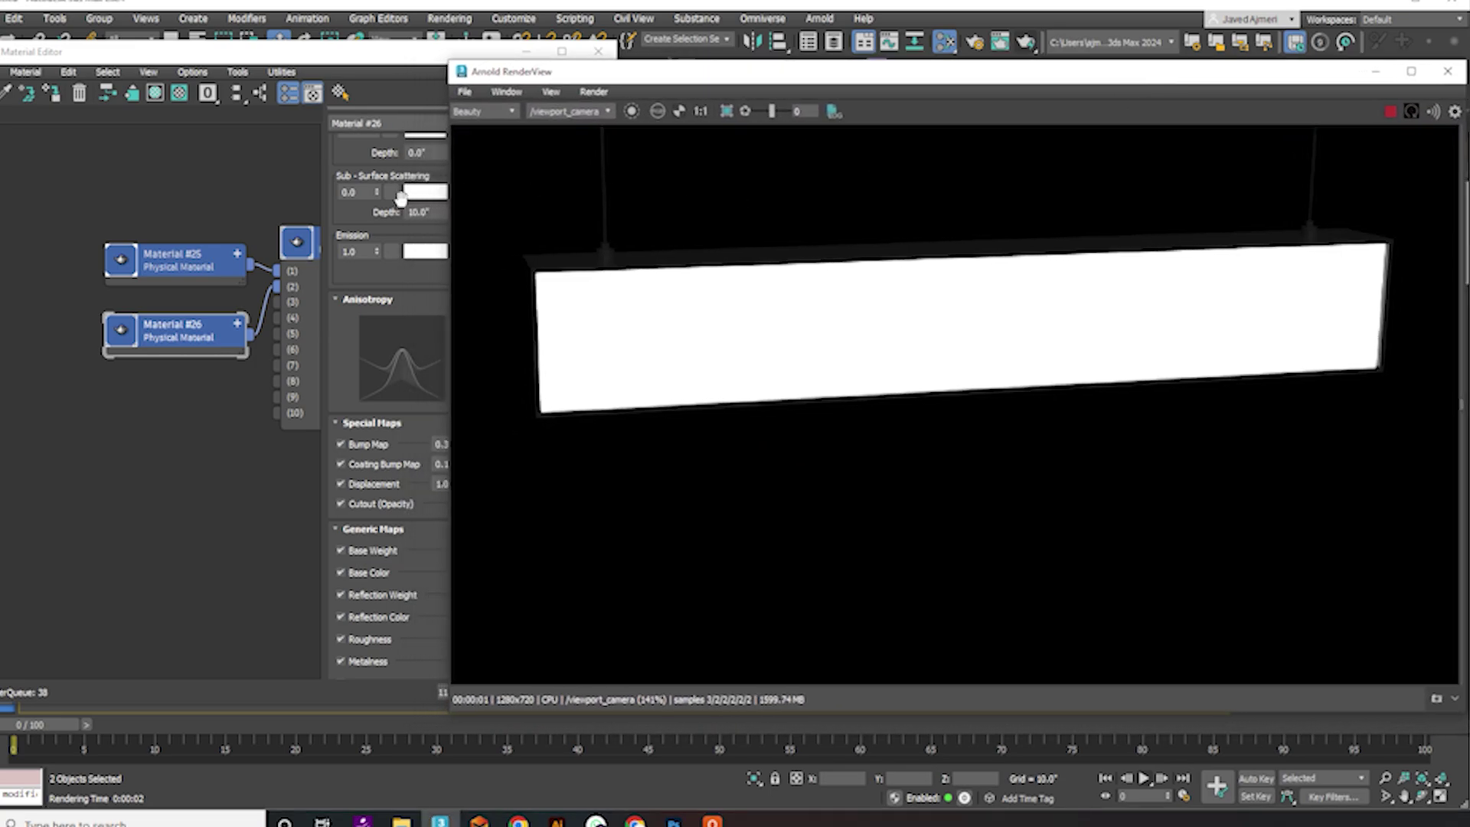
{"action": "left_click_drag", "start_coordinate": [450, 182], "coordinate": [617, 173]}
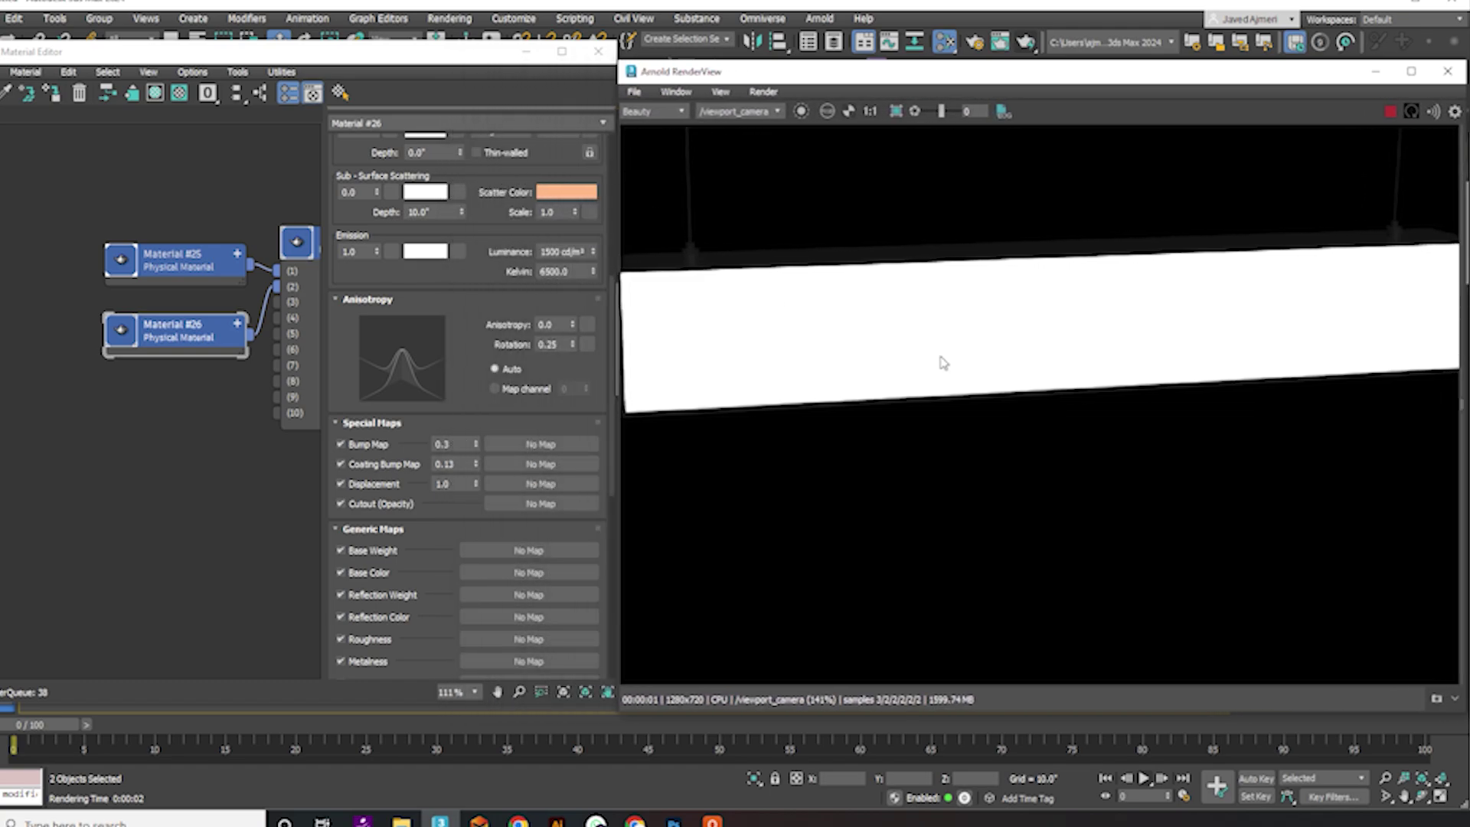
{"action": "scroll", "coordinate": [1084, 420], "scroll_direction": "down", "scroll_amount": 2}
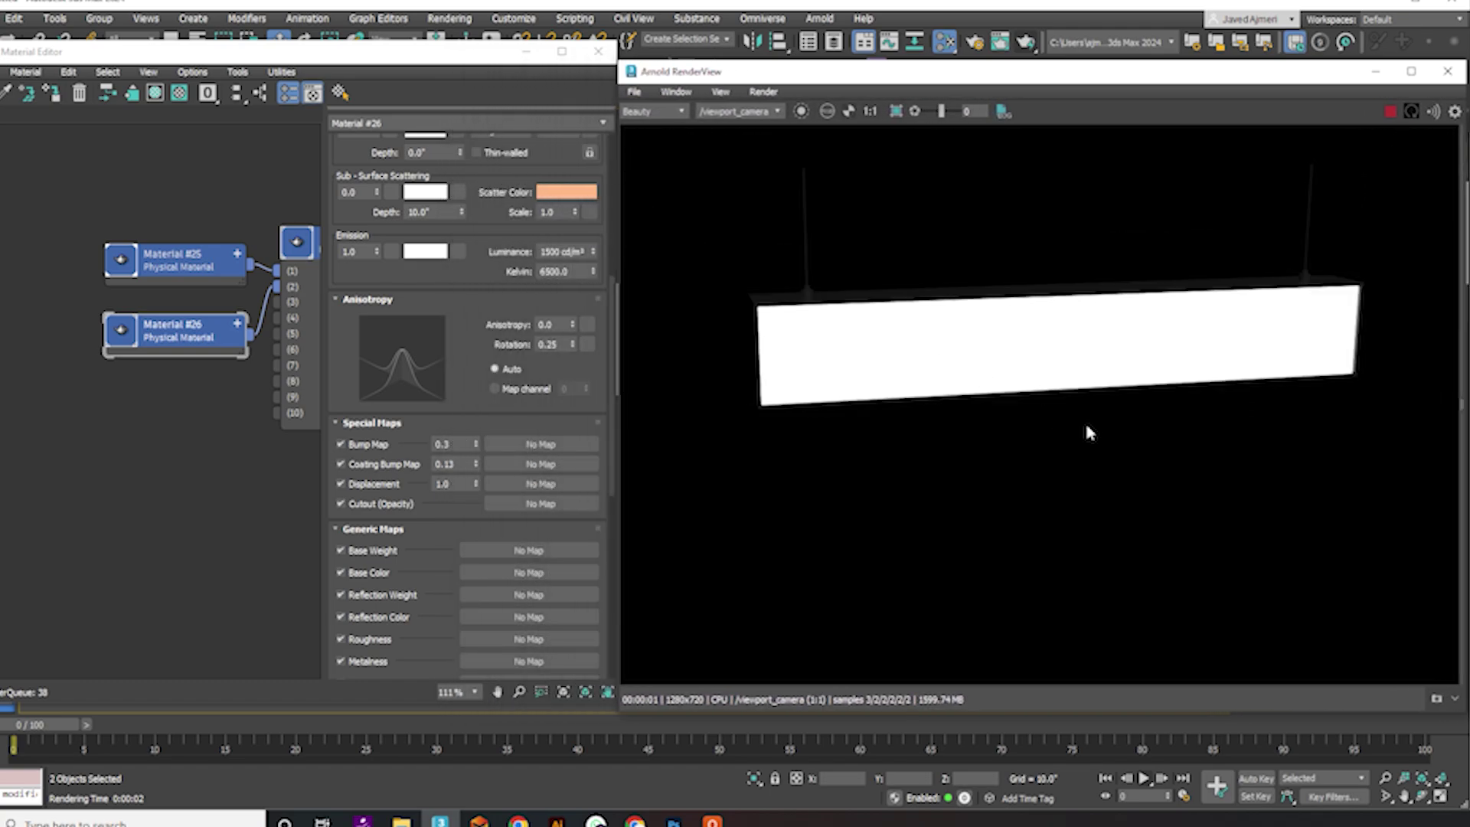
- Assign an OSL DotMatrix map to the slot 2 material's emission color and open the map's parameters
{"action": "left_click", "coordinate": [458, 255]}
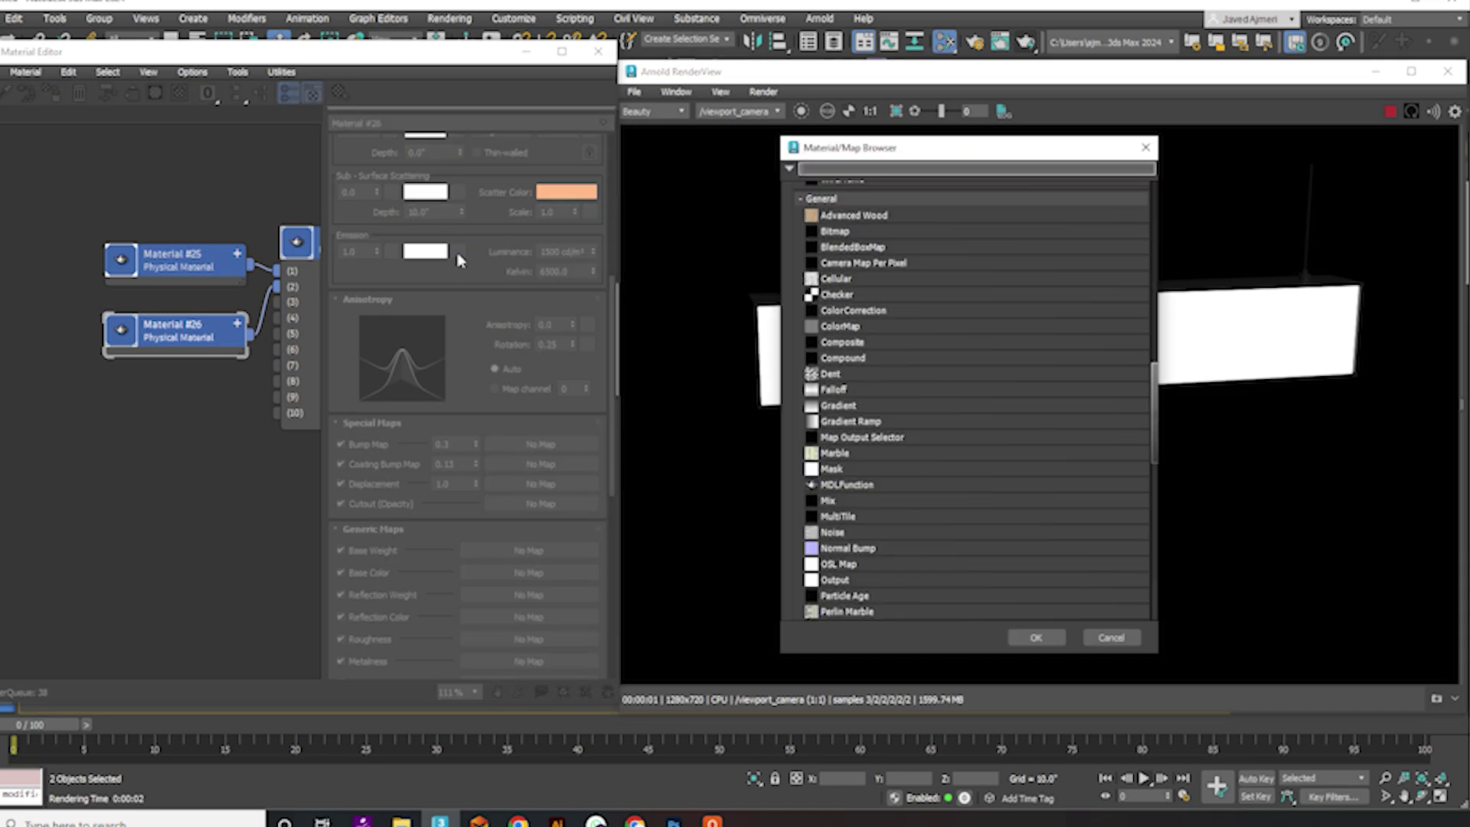
{"action": "type", "text": "matr"}
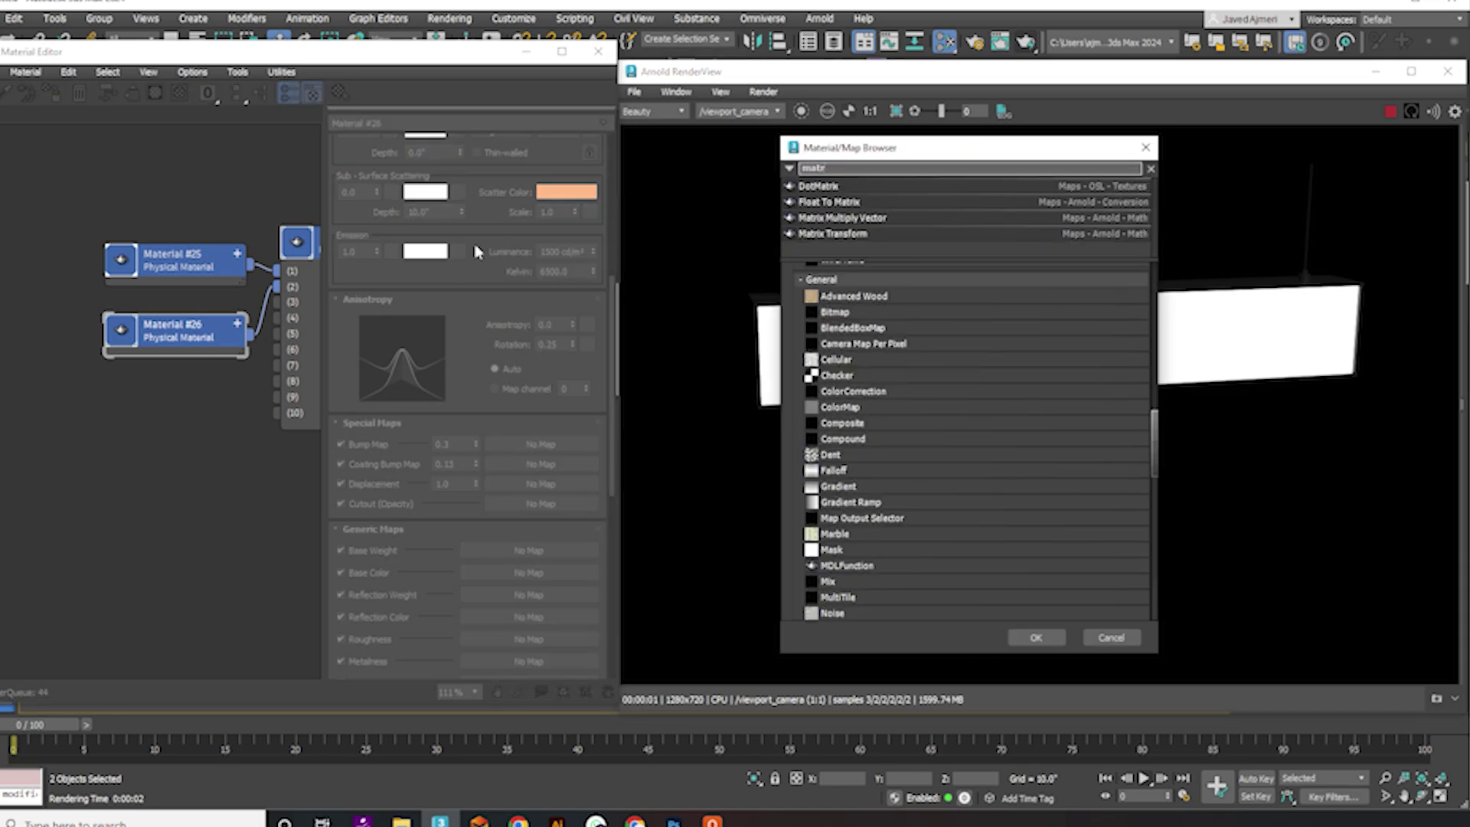
{"action": "left_click", "coordinate": [821, 188]}
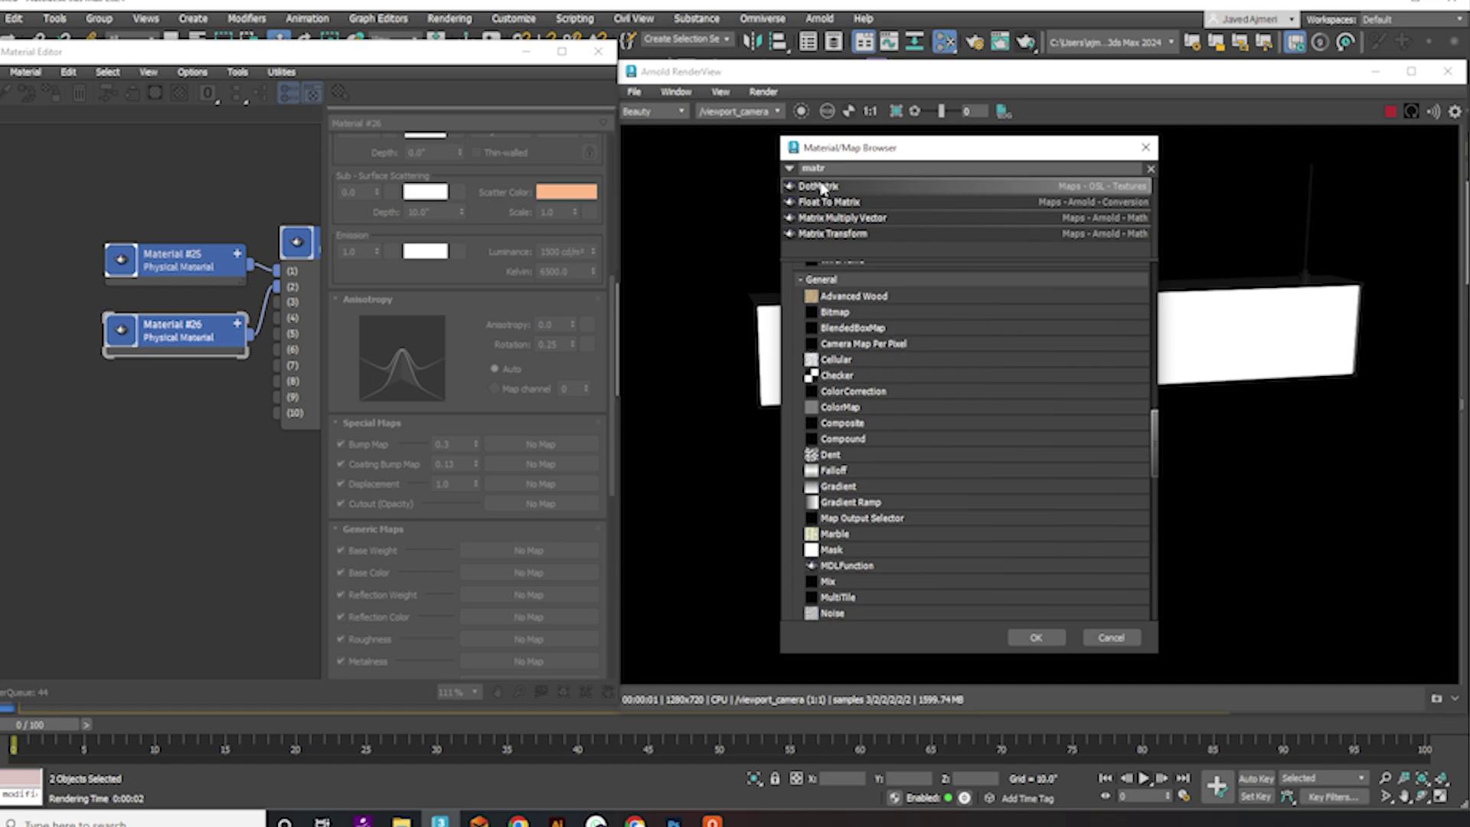
{"action": "double_click", "coordinate": [821, 188]}
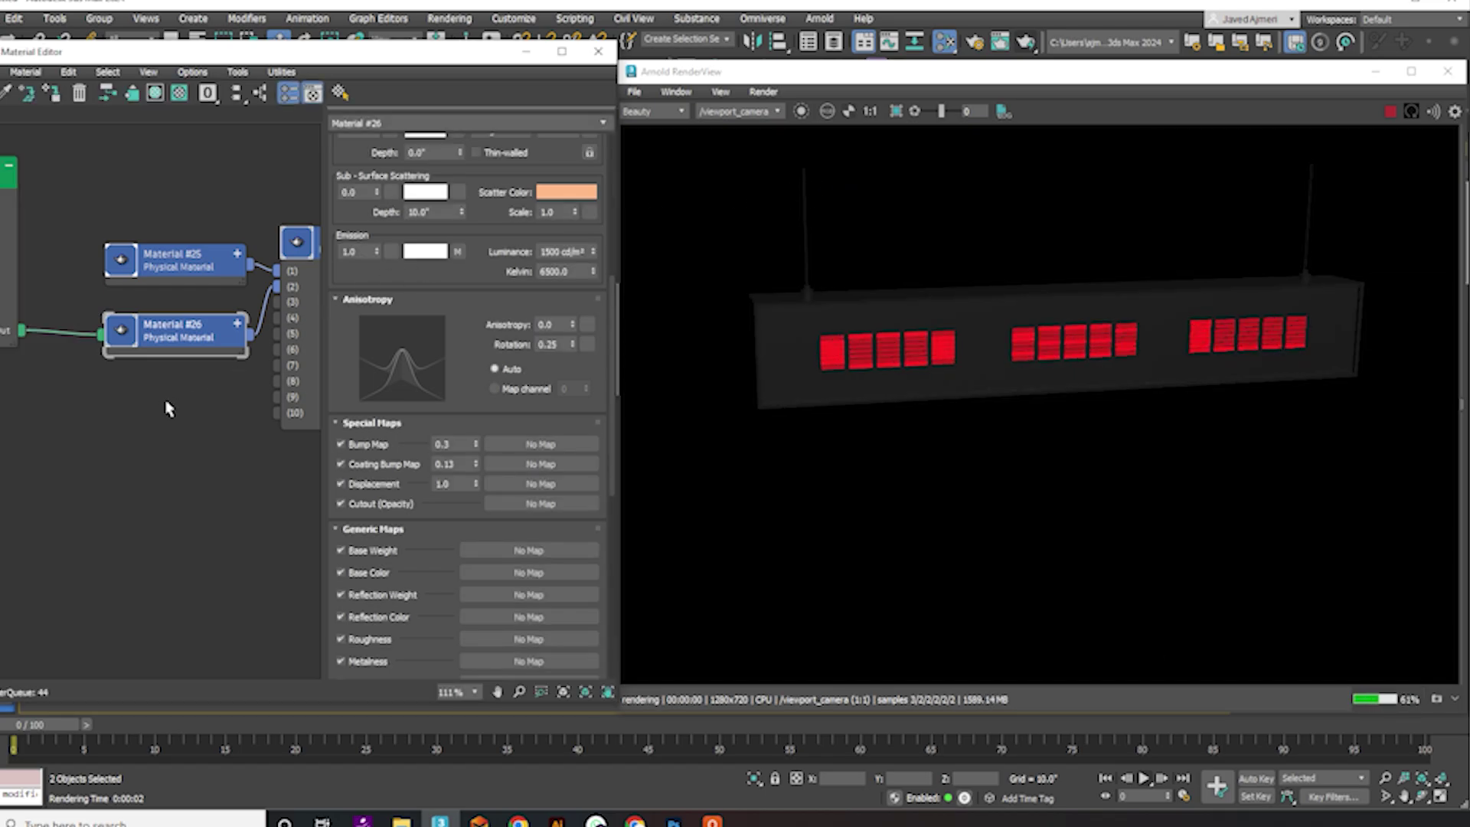
{"action": "middle_click_drag", "start_coordinate": [158, 403], "coordinate": [341, 425]}
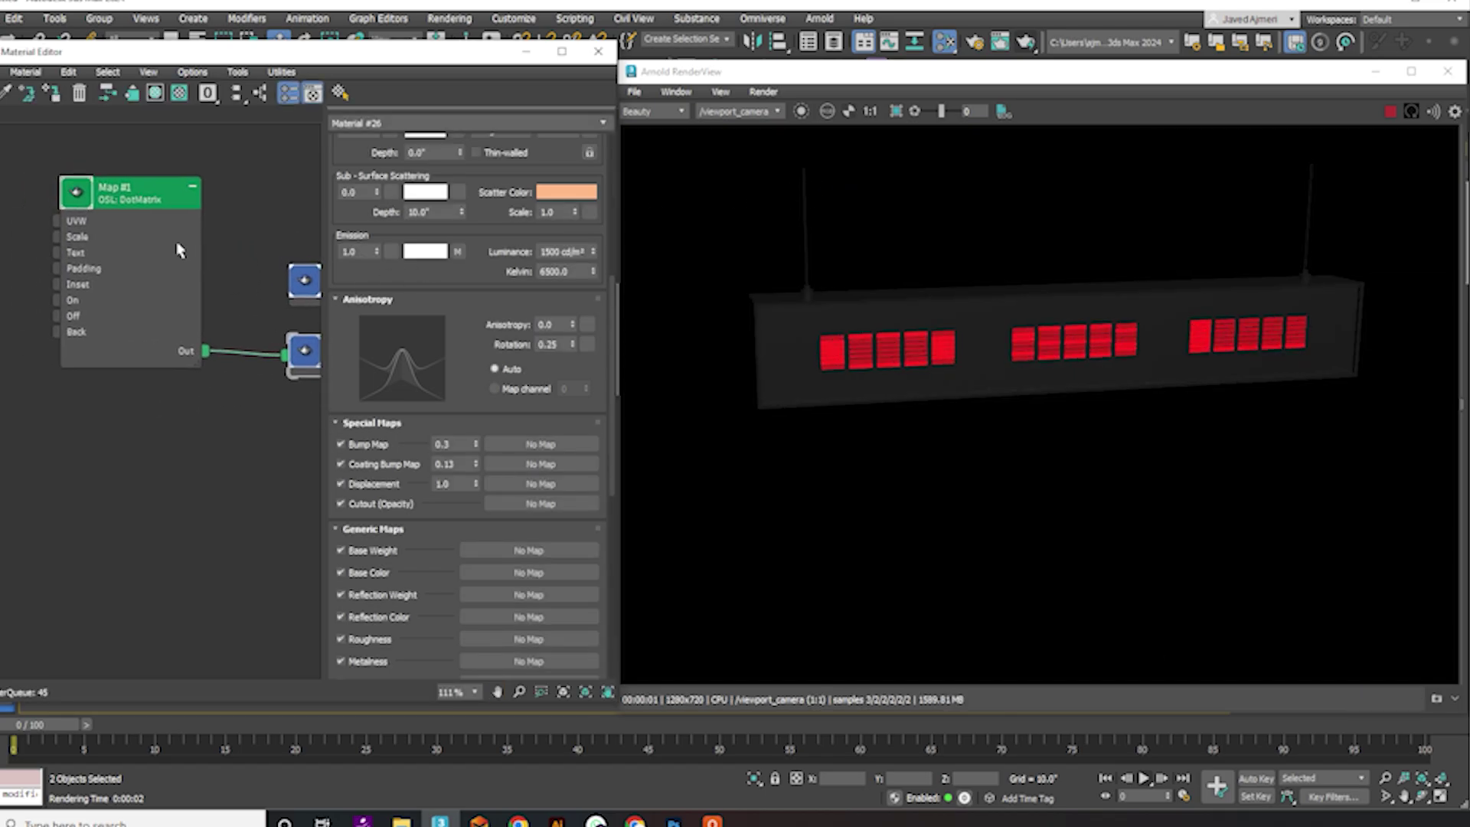
{"action": "double_click", "coordinate": [174, 249]}
- Darken the dot-matrix map's Off color to deep red 1F0000
{"action": "left_click", "coordinate": [448, 329]}
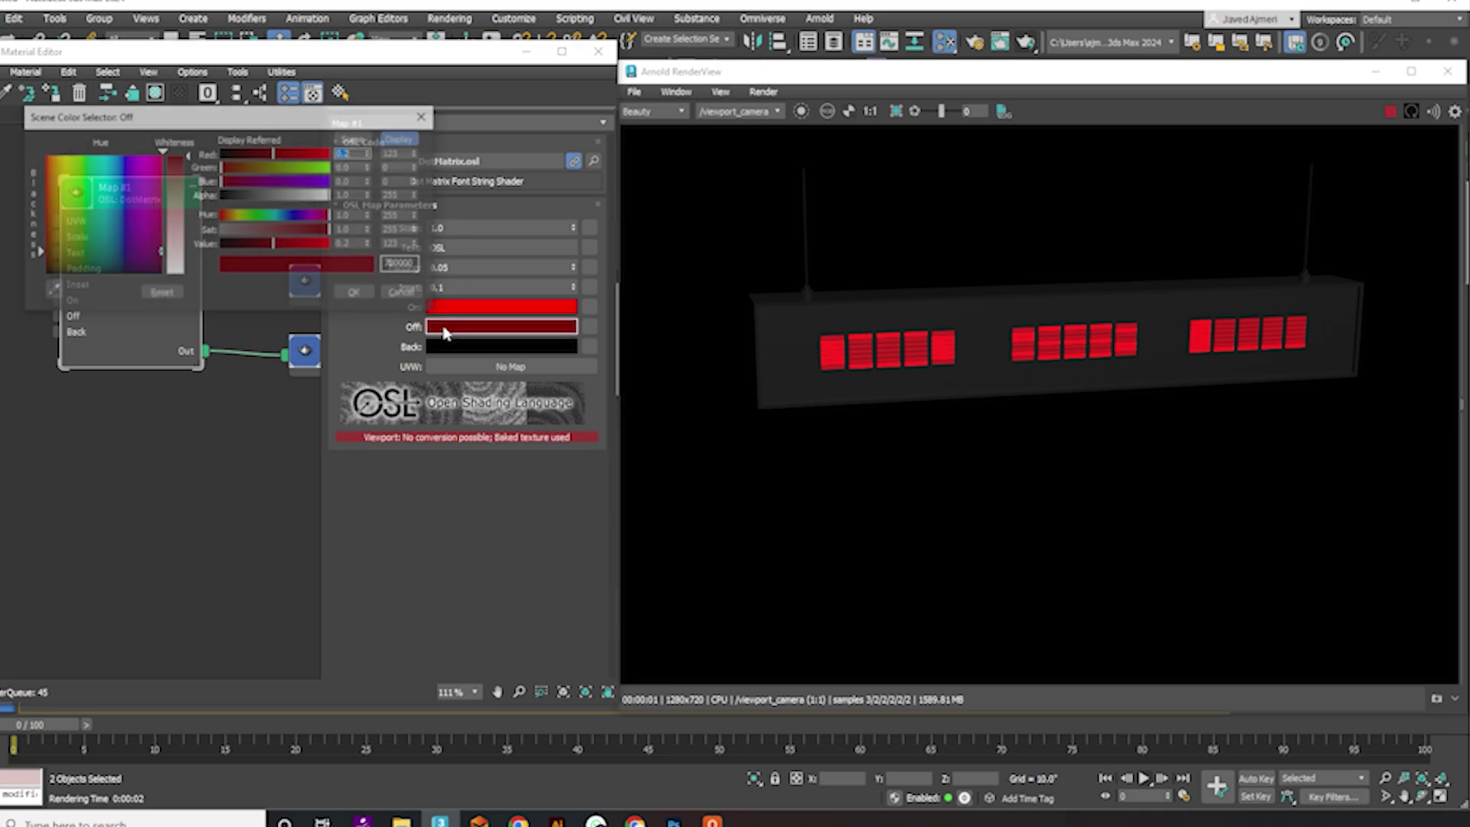
{"action": "left_click_drag", "start_coordinate": [257, 245], "coordinate": [230, 245]}
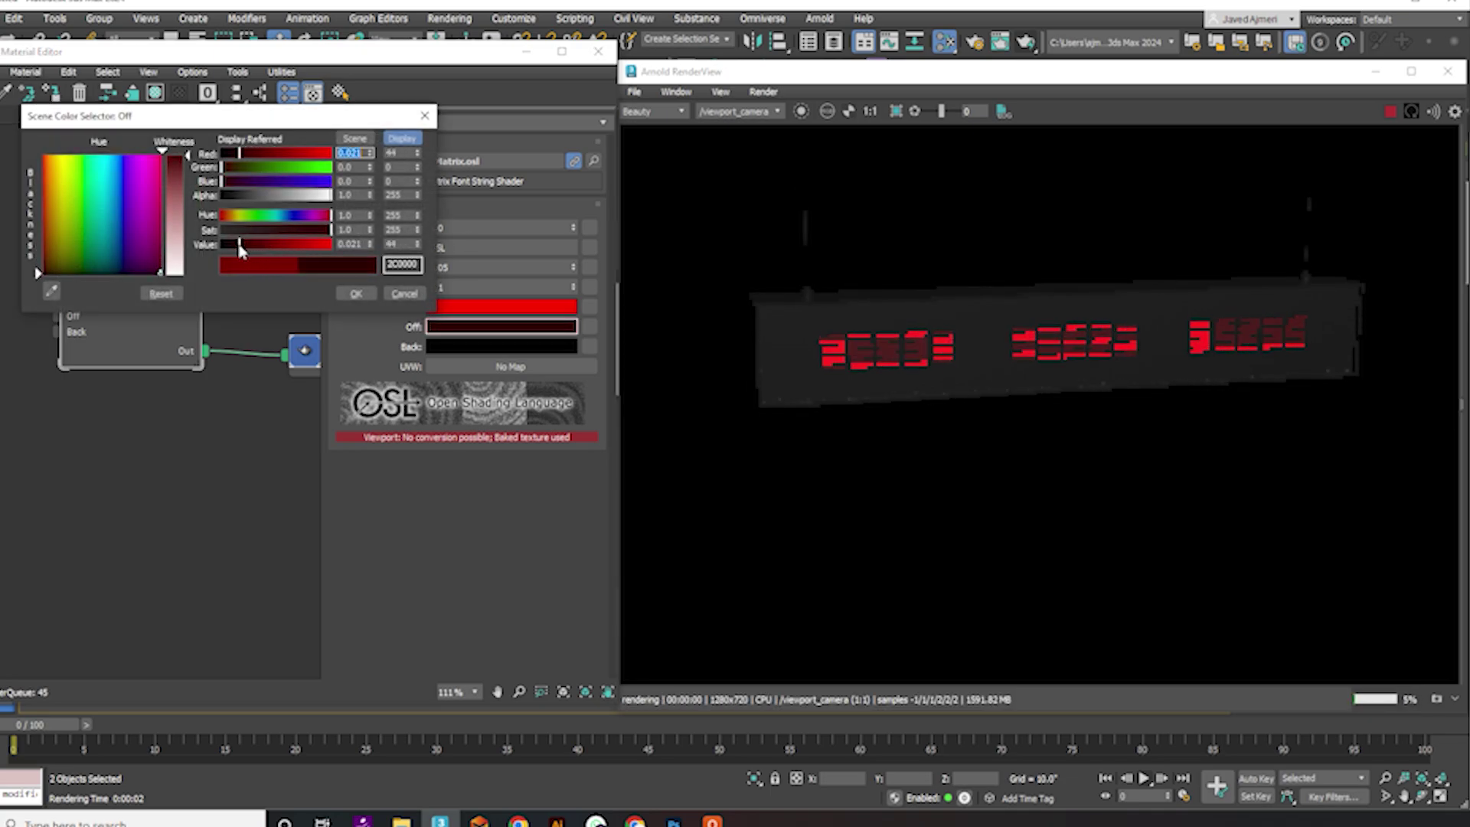
{"action": "left_click", "coordinate": [356, 293]}
- Set the dot-matrix map's On color to orange FF6A00
{"action": "left_click", "coordinate": [465, 307]}
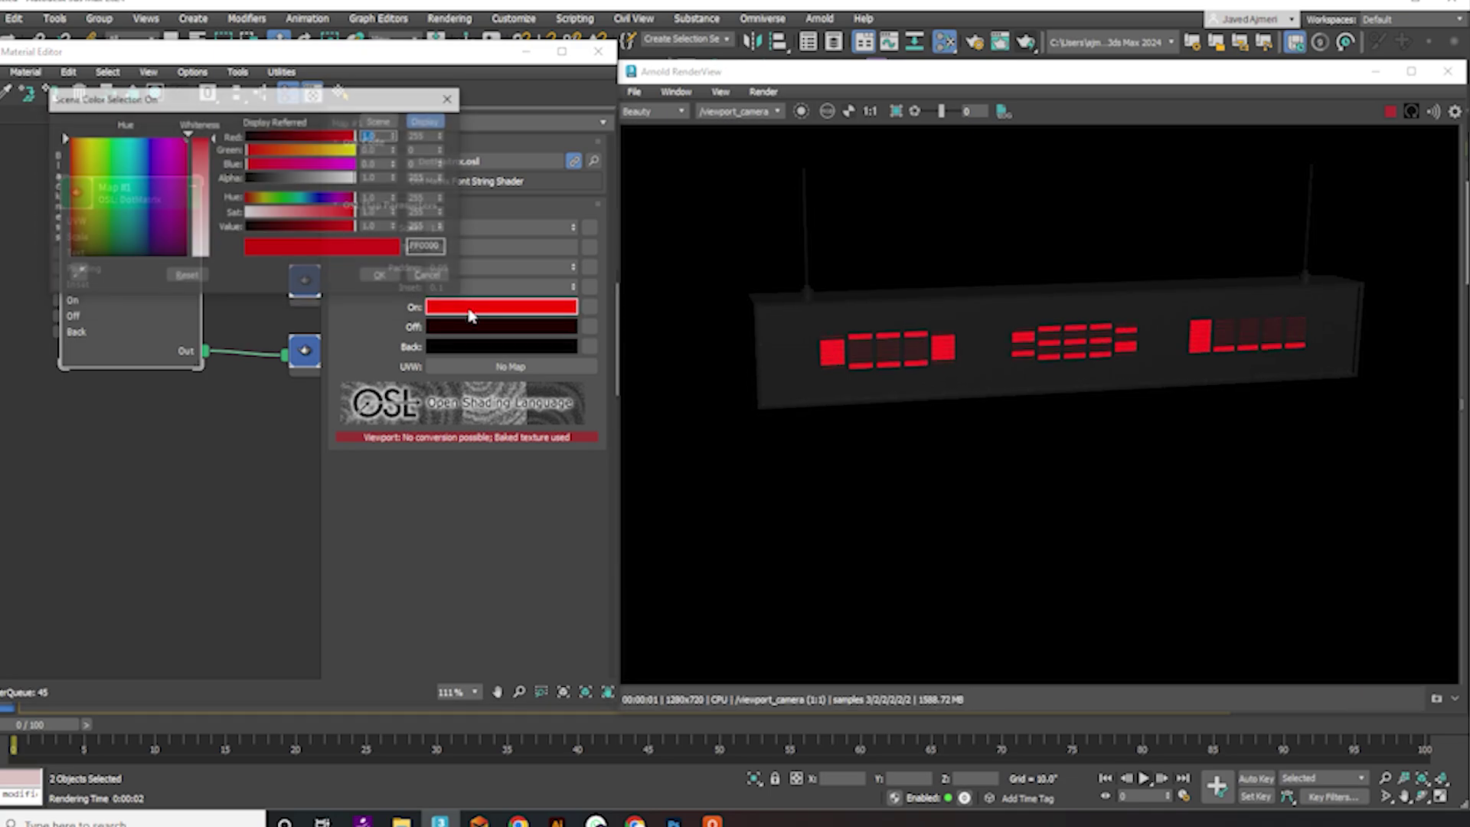
{"action": "left_click_drag", "start_coordinate": [269, 147], "coordinate": [289, 153]}
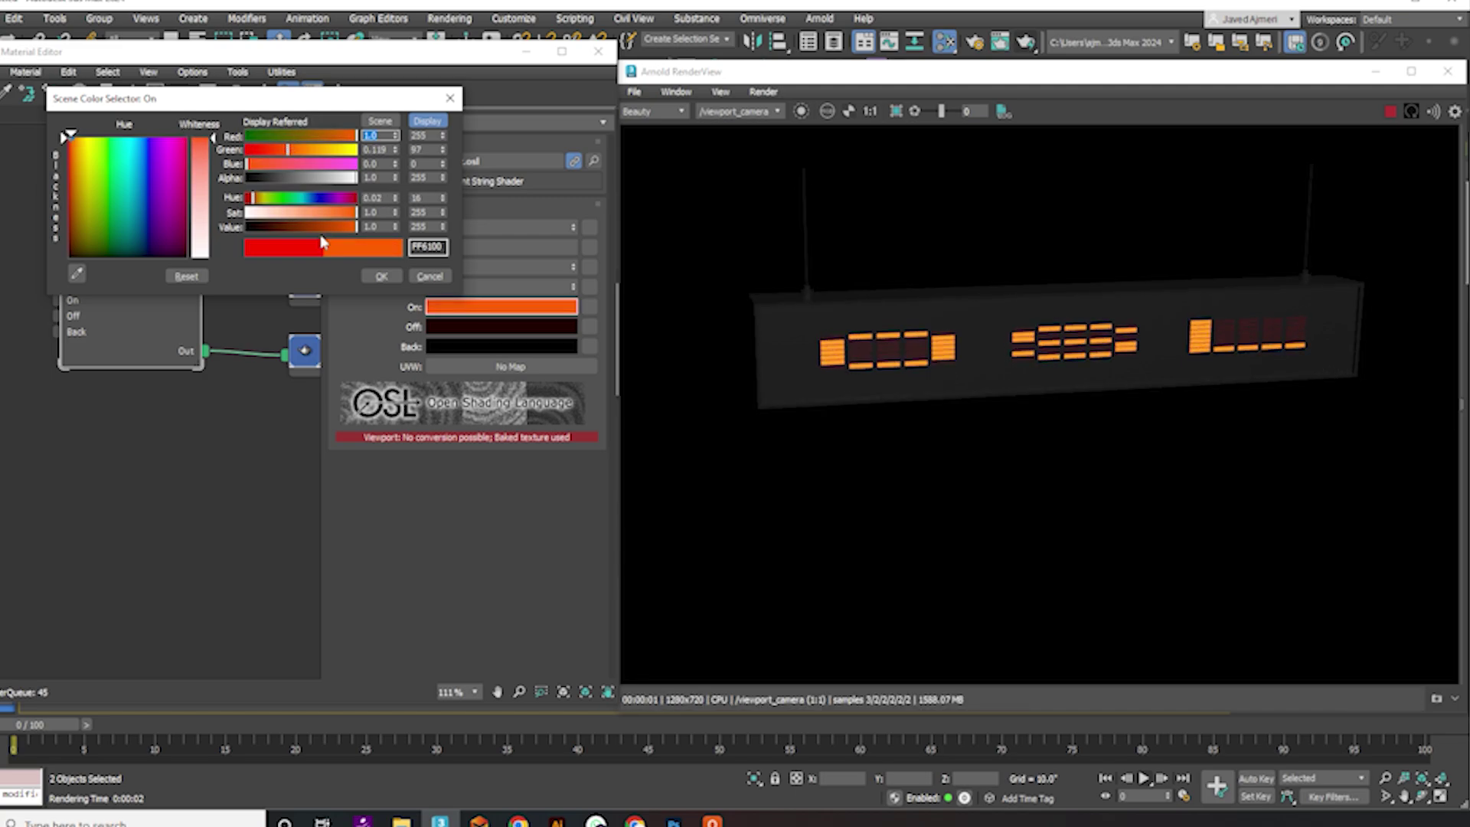
{"action": "left_click", "coordinate": [289, 153]}
{"action": "left_click_drag", "start_coordinate": [289, 154], "coordinate": [294, 153]}
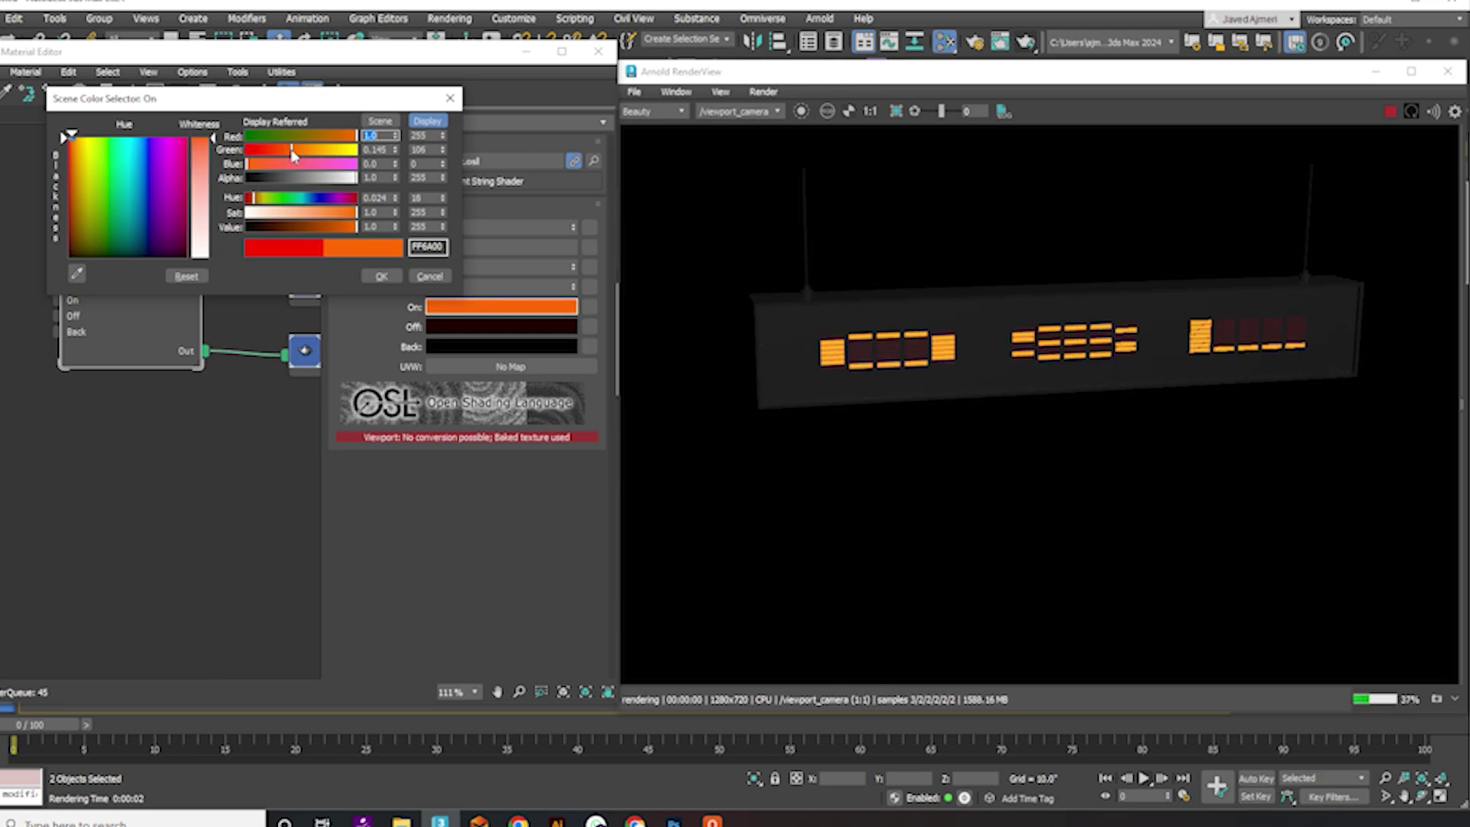
{"action": "left_click", "coordinate": [377, 277]}
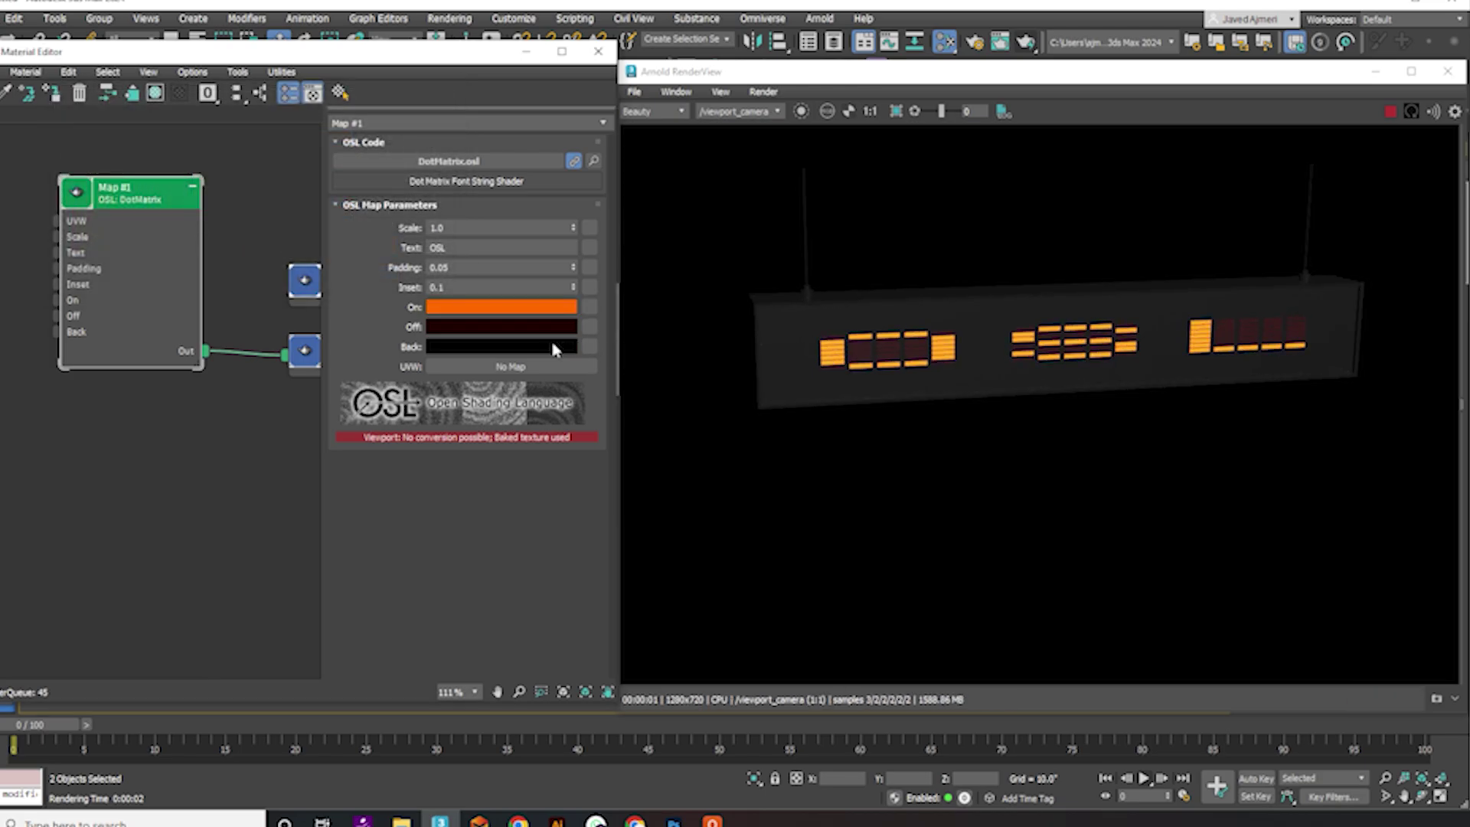
- Copy the orange On color to the dot-matrix map's Off color and darken it to 6A2D00
{"action": "left_click", "coordinate": [526, 329]}
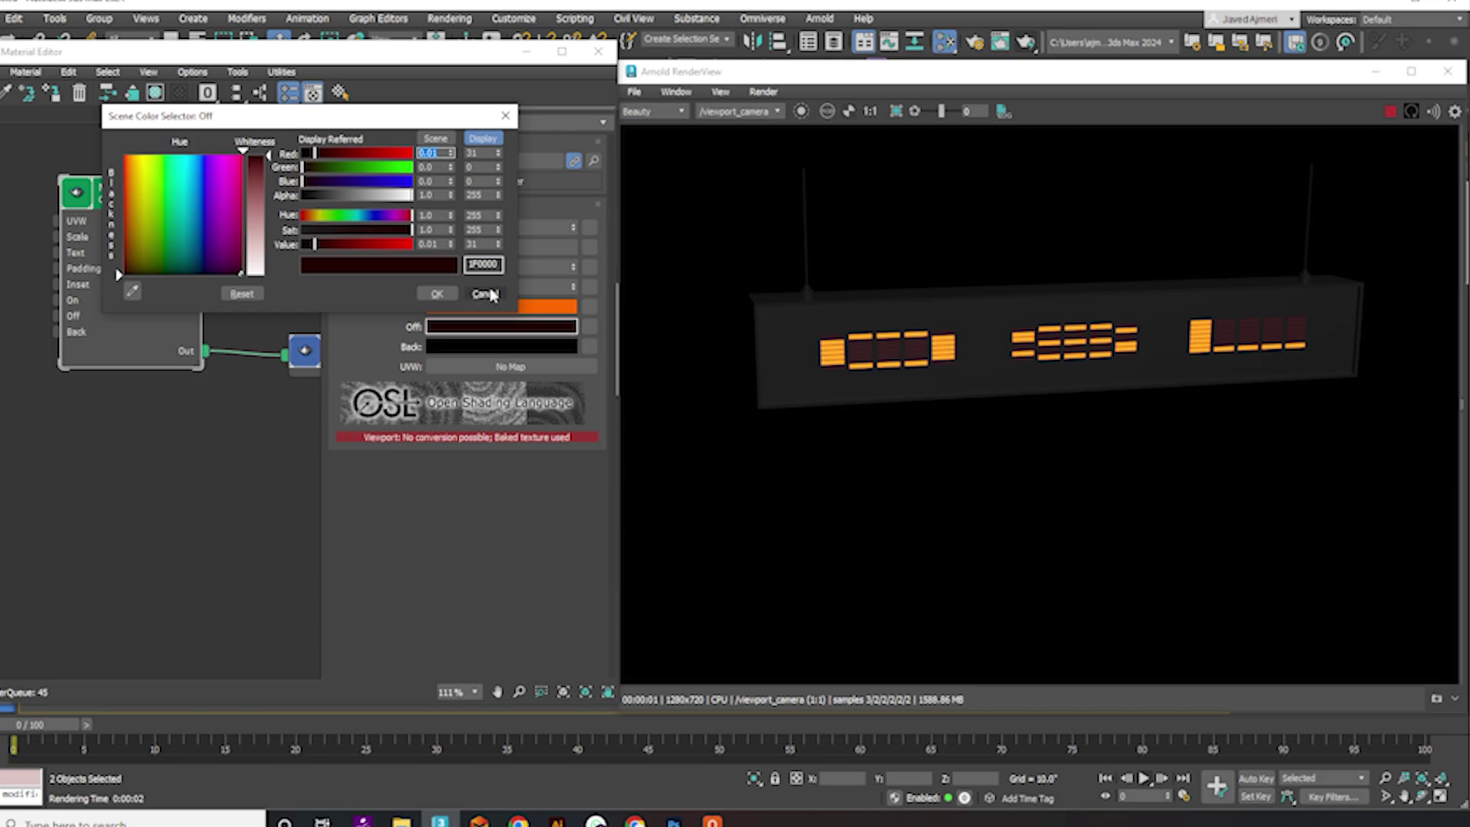
{"action": "left_click", "coordinate": [485, 294]}
{"action": "left_click_drag", "start_coordinate": [504, 331], "coordinate": [440, 353]}
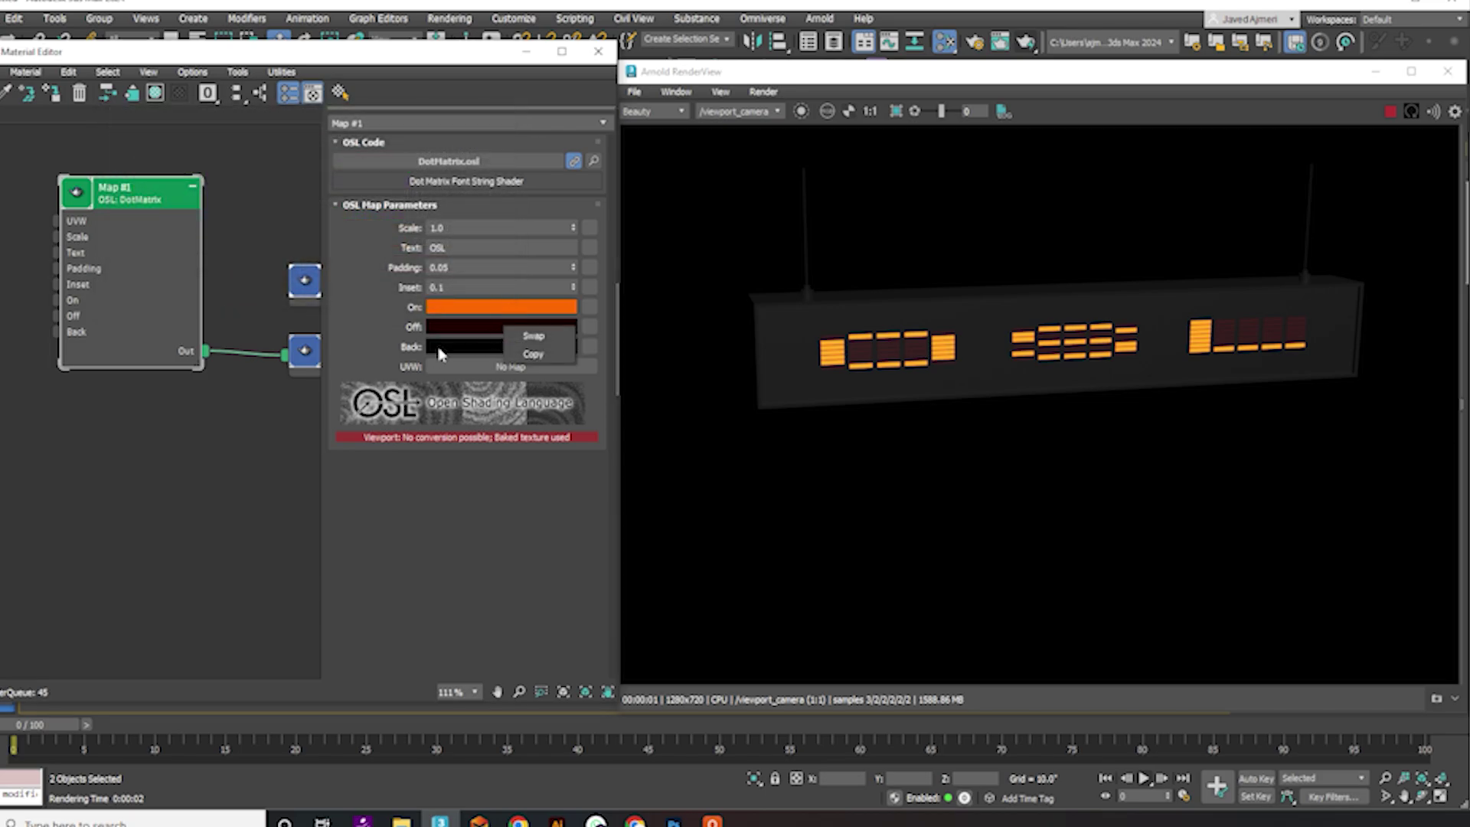
{"action": "left_click", "coordinate": [530, 355]}
{"action": "left_click", "coordinate": [497, 329]}
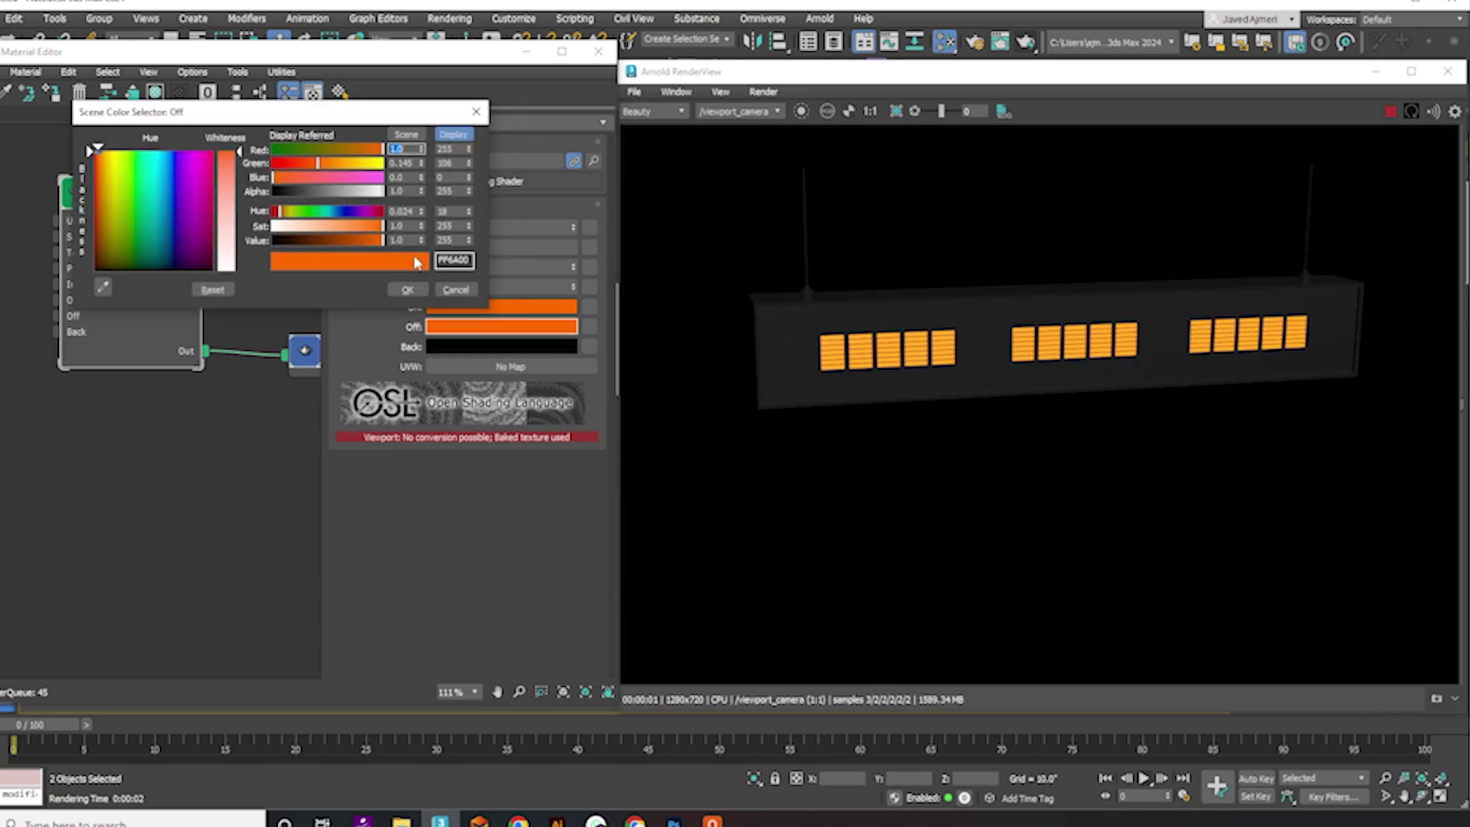
{"action": "left_click_drag", "start_coordinate": [325, 241], "coordinate": [319, 243]}
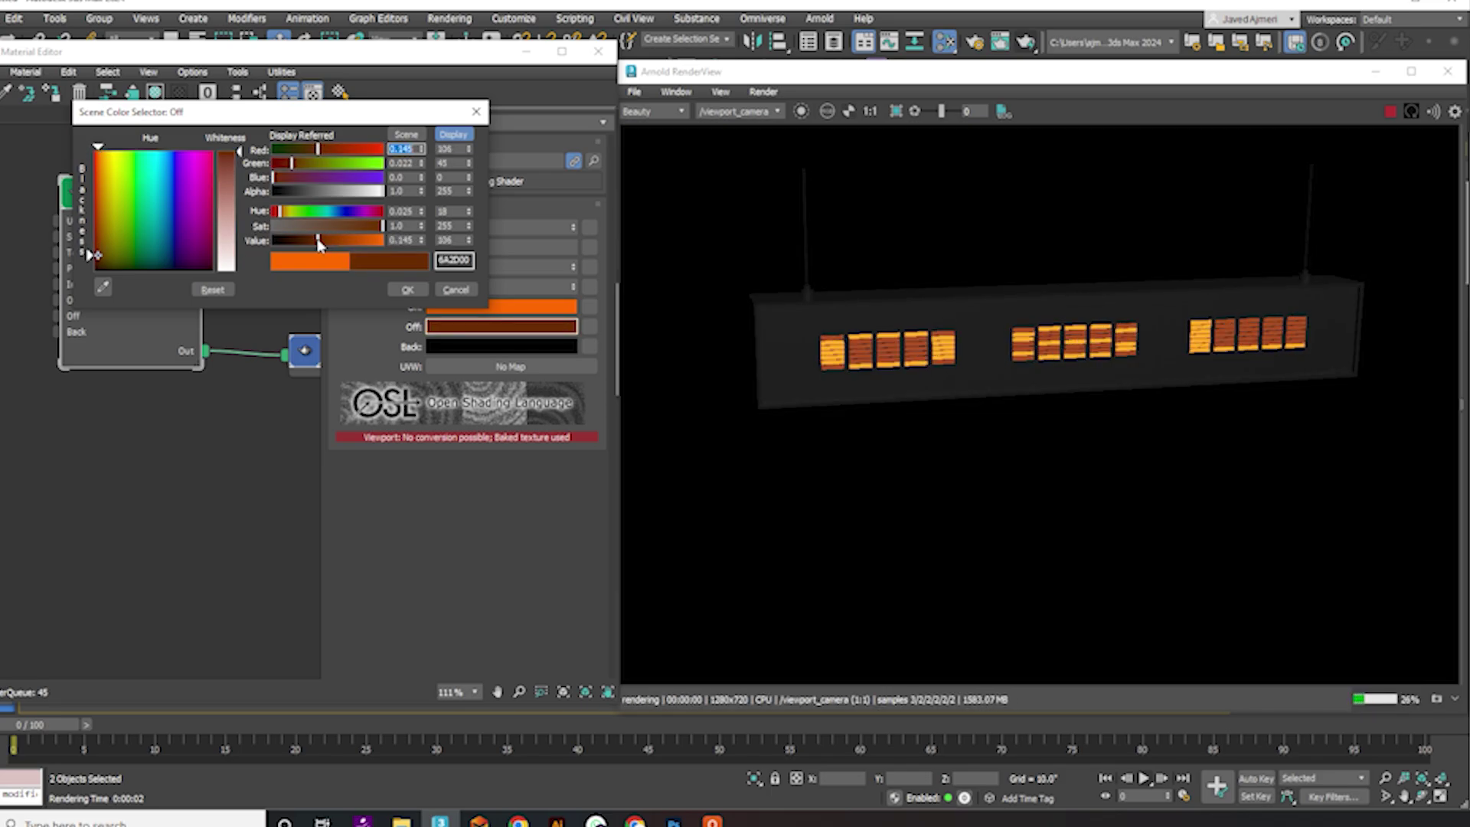
{"action": "left_click", "coordinate": [410, 290]}
- Try green 007C00 as the dot-matrix map's Back color and discard the change
{"action": "left_click", "coordinate": [456, 350]}
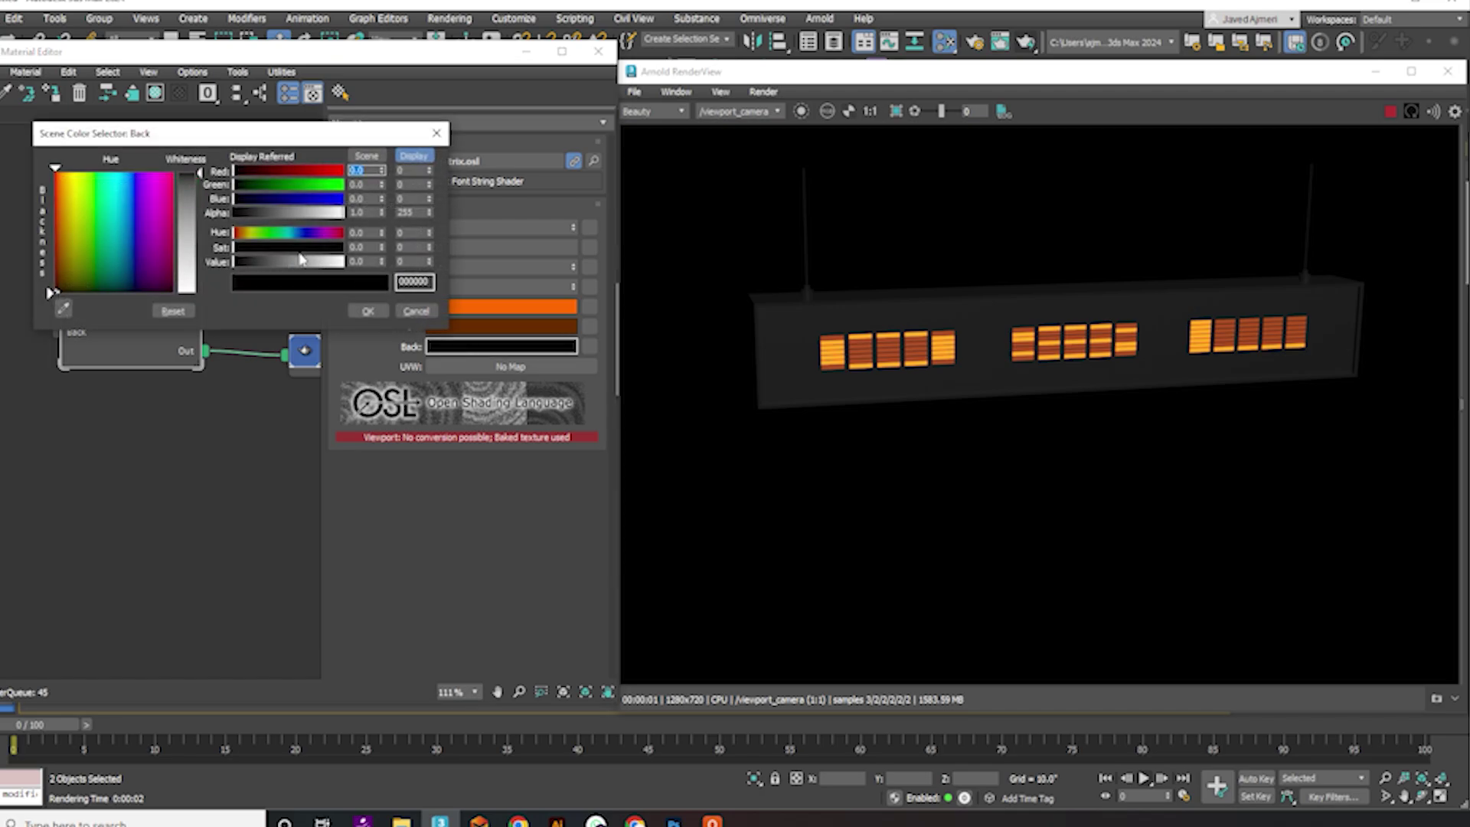
{"action": "left_click_drag", "start_coordinate": [300, 262], "coordinate": [182, 282]}
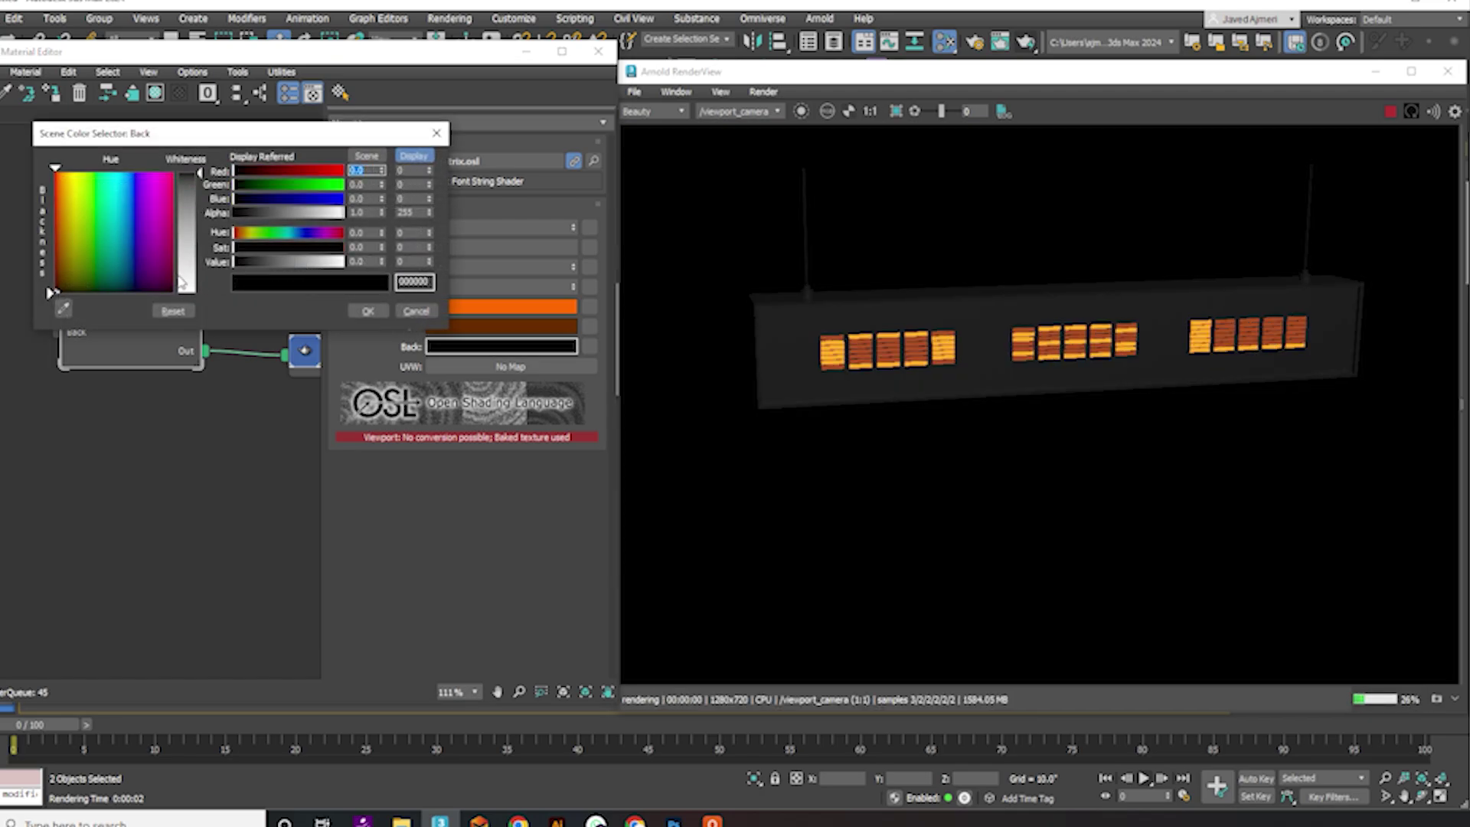
{"action": "left_click", "coordinate": [286, 185]}
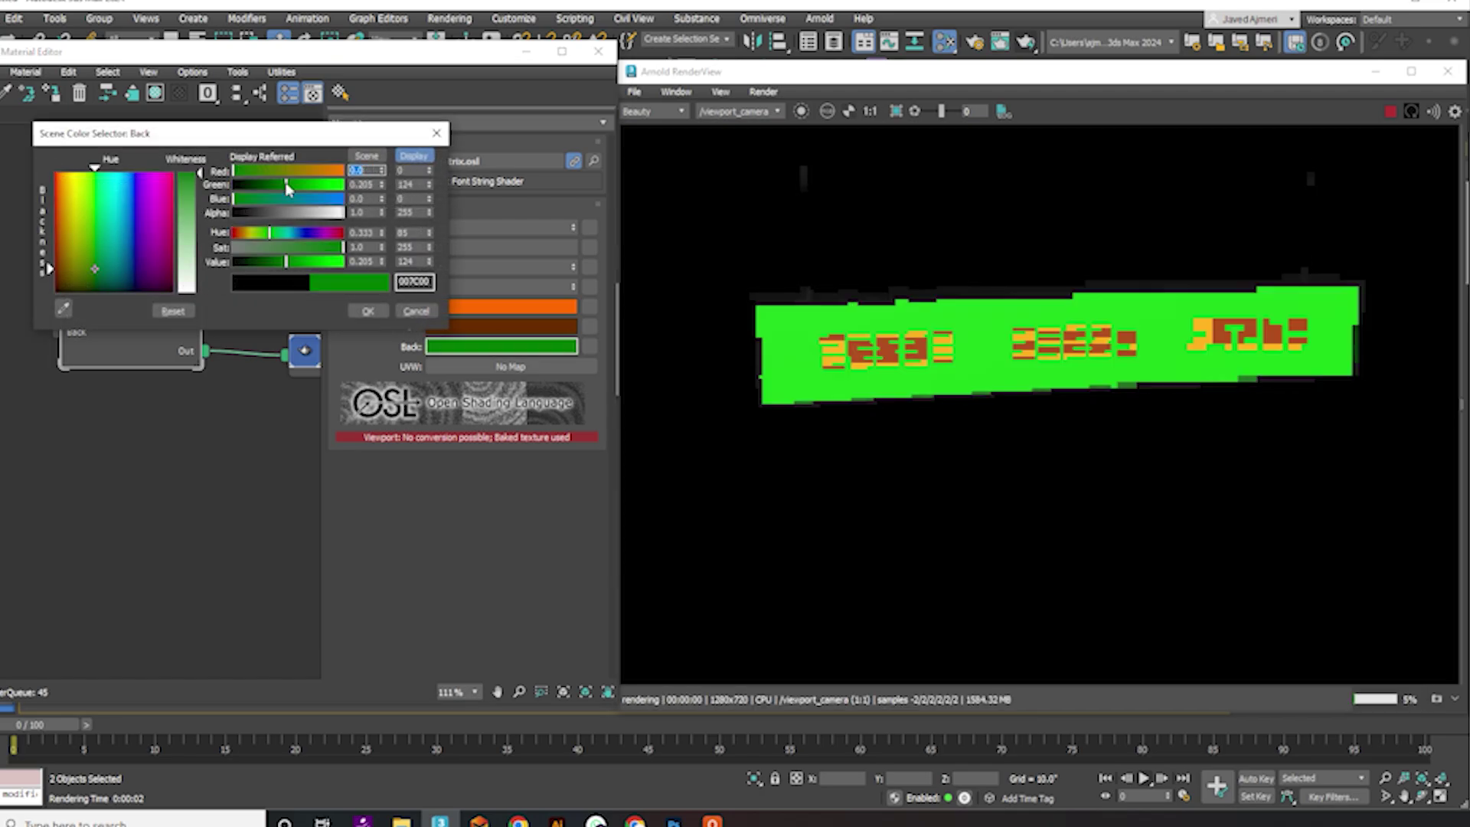
{"action": "left_click", "coordinate": [415, 312]}
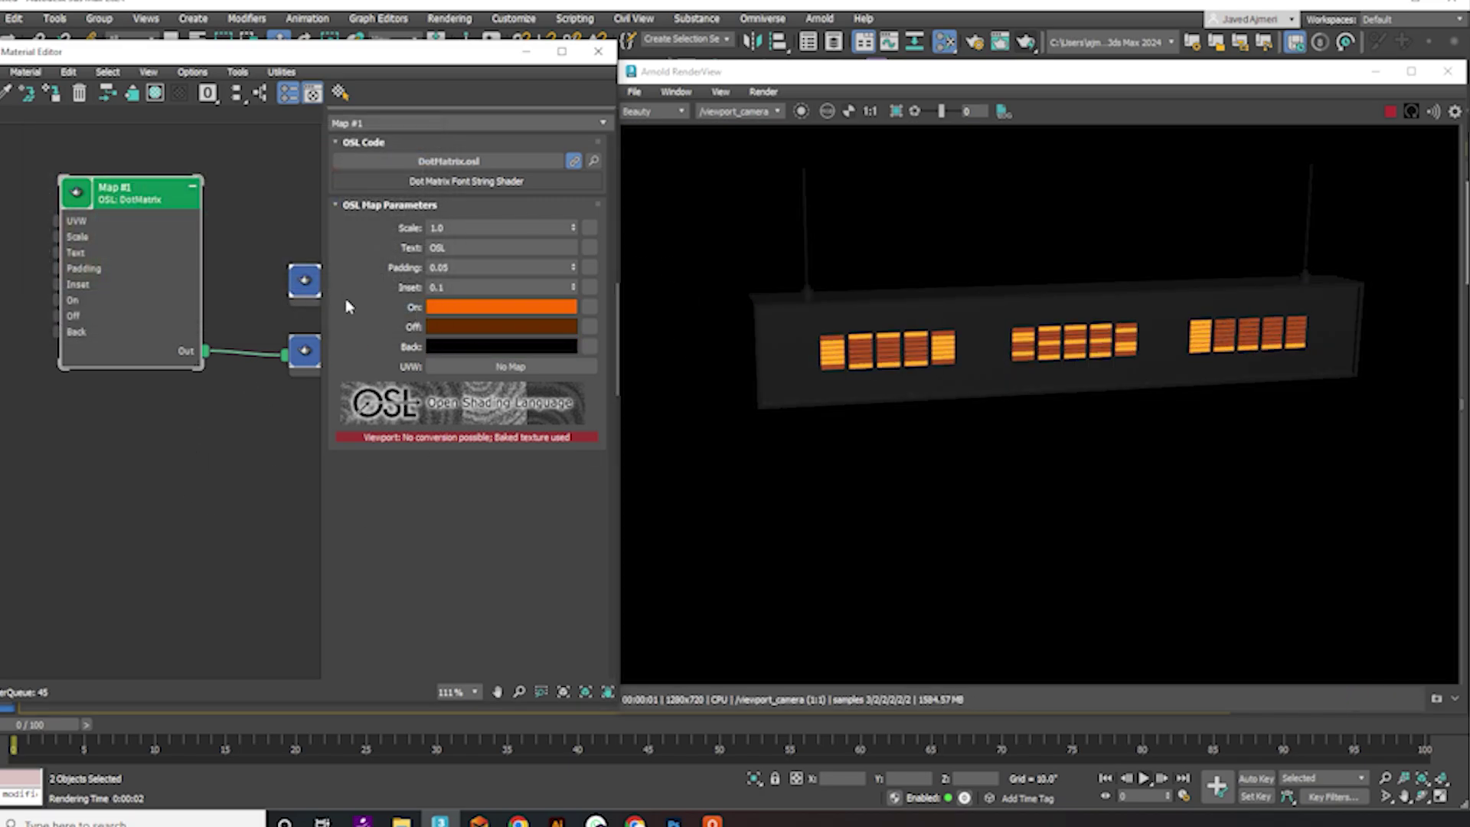
- Connect an OSL UVW Transform map to the dot-matrix map's UVW input
{"action": "left_click", "coordinate": [505, 369]}
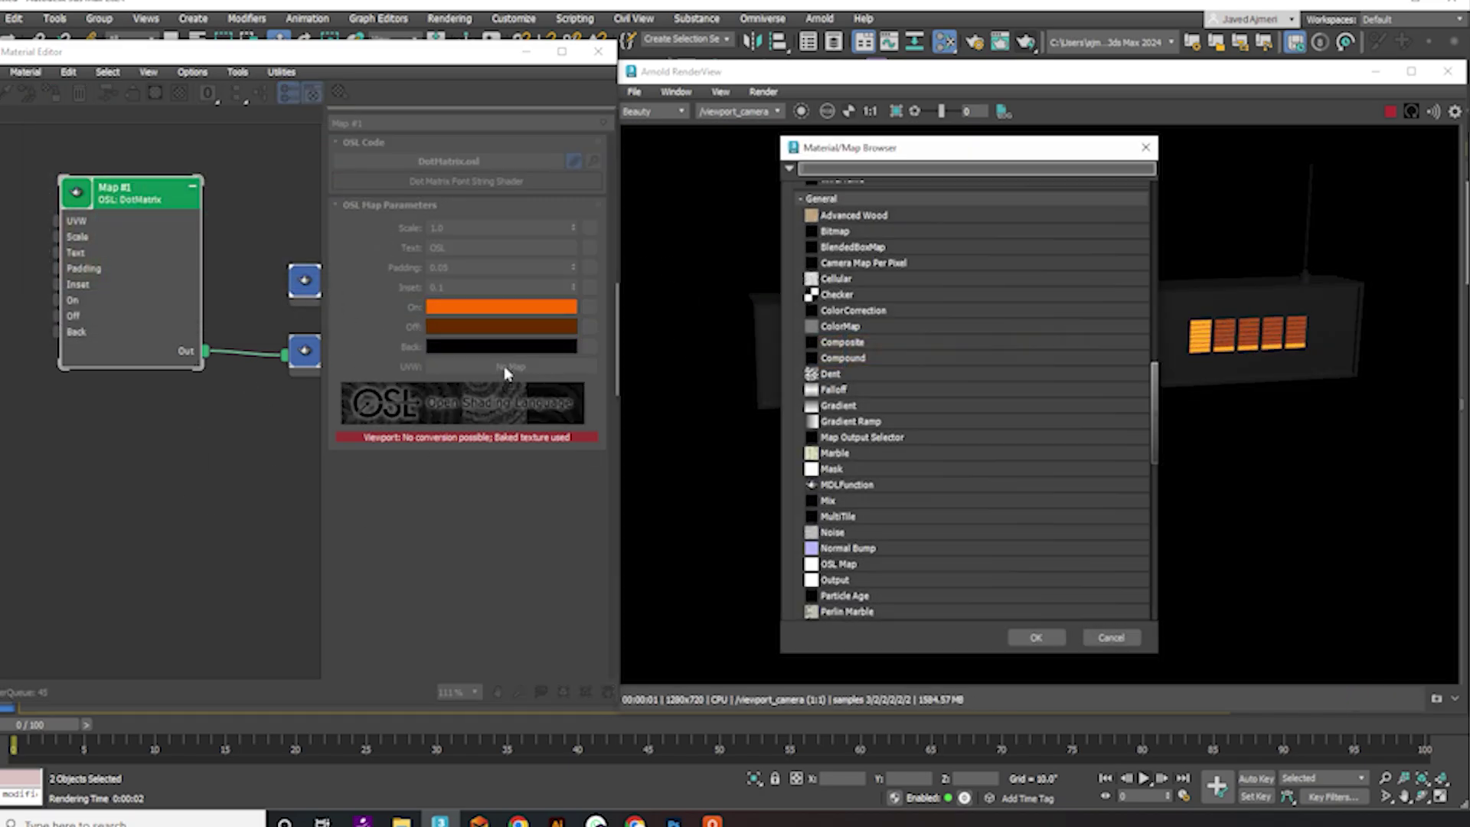
{"action": "type", "text": "uvw"}
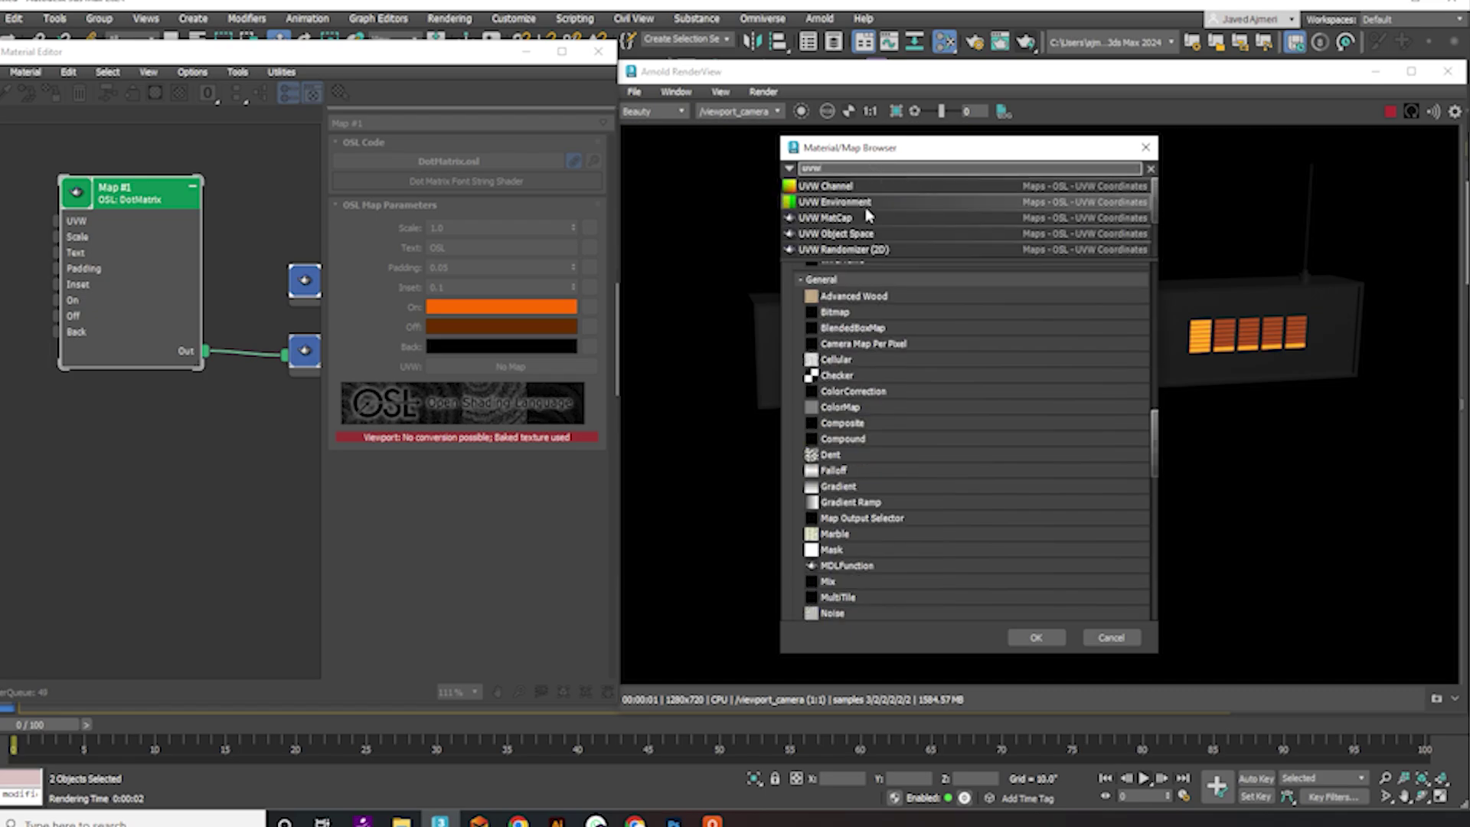
{"action": "scroll", "coordinate": [869, 215], "scroll_direction": "down", "scroll_amount": 4}
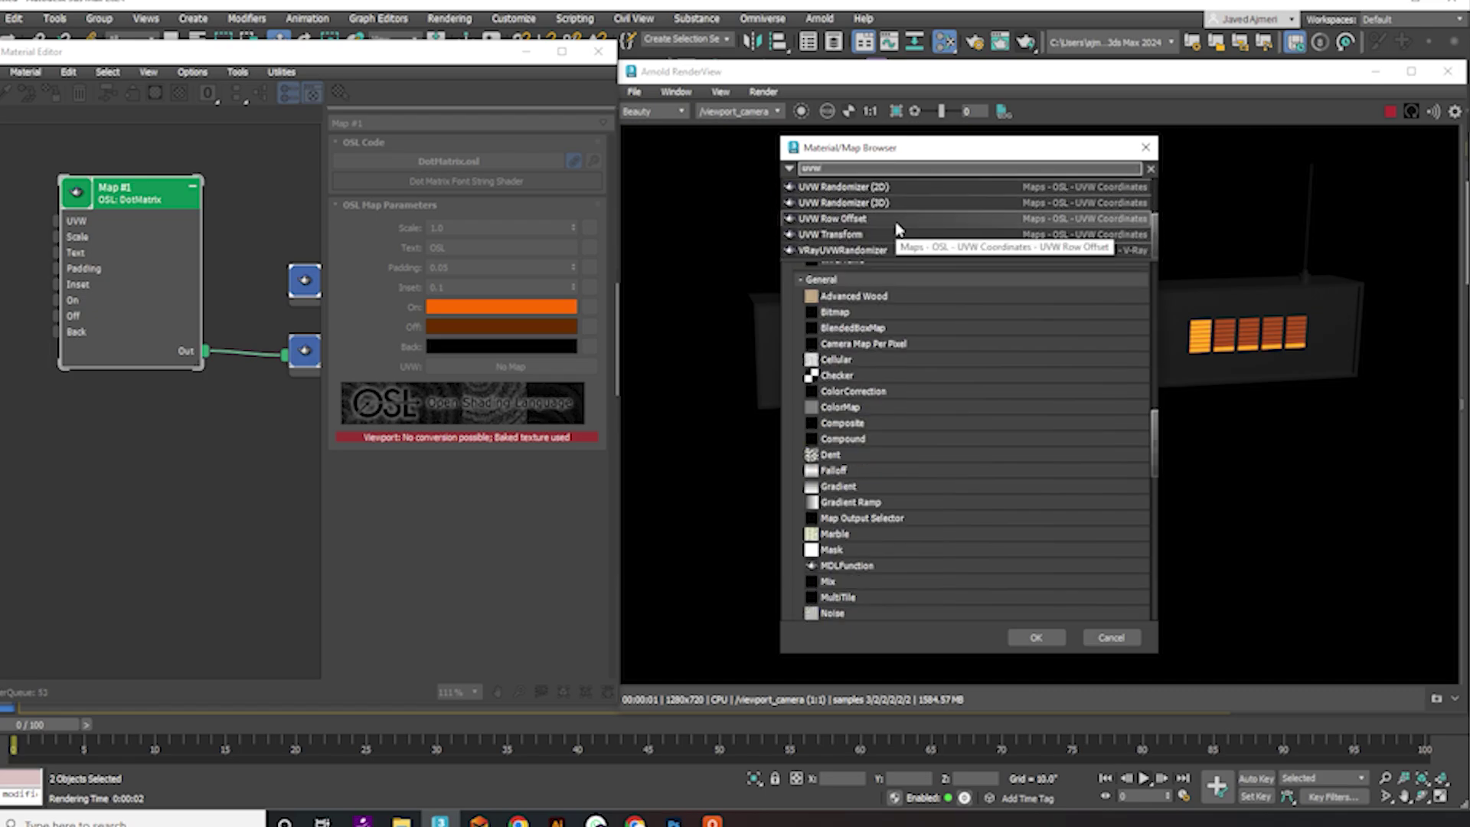
{"action": "double_click", "coordinate": [883, 236]}
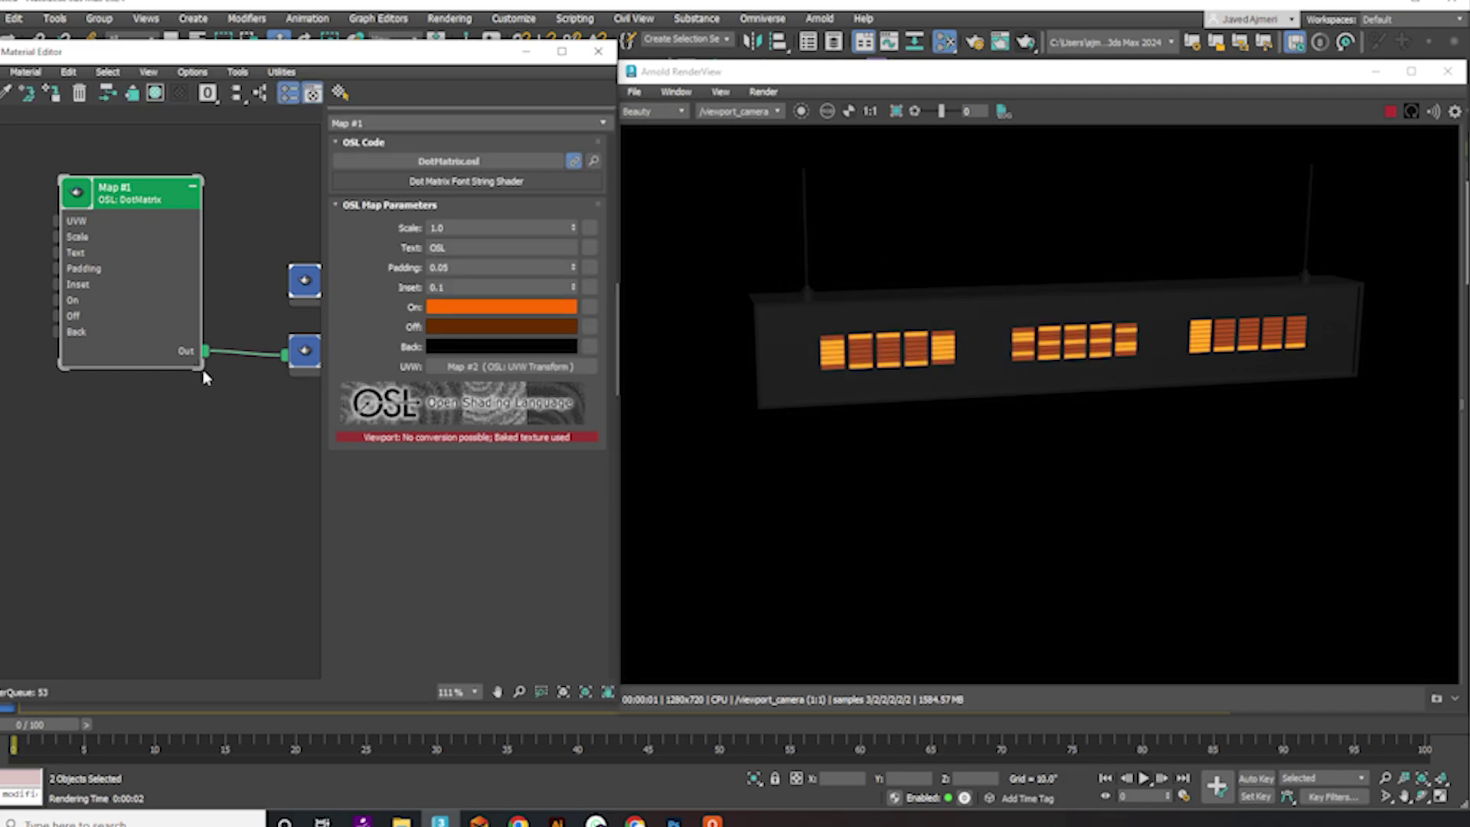
{"action": "middle_click_drag", "start_coordinate": [141, 317], "coordinate": [271, 322]}
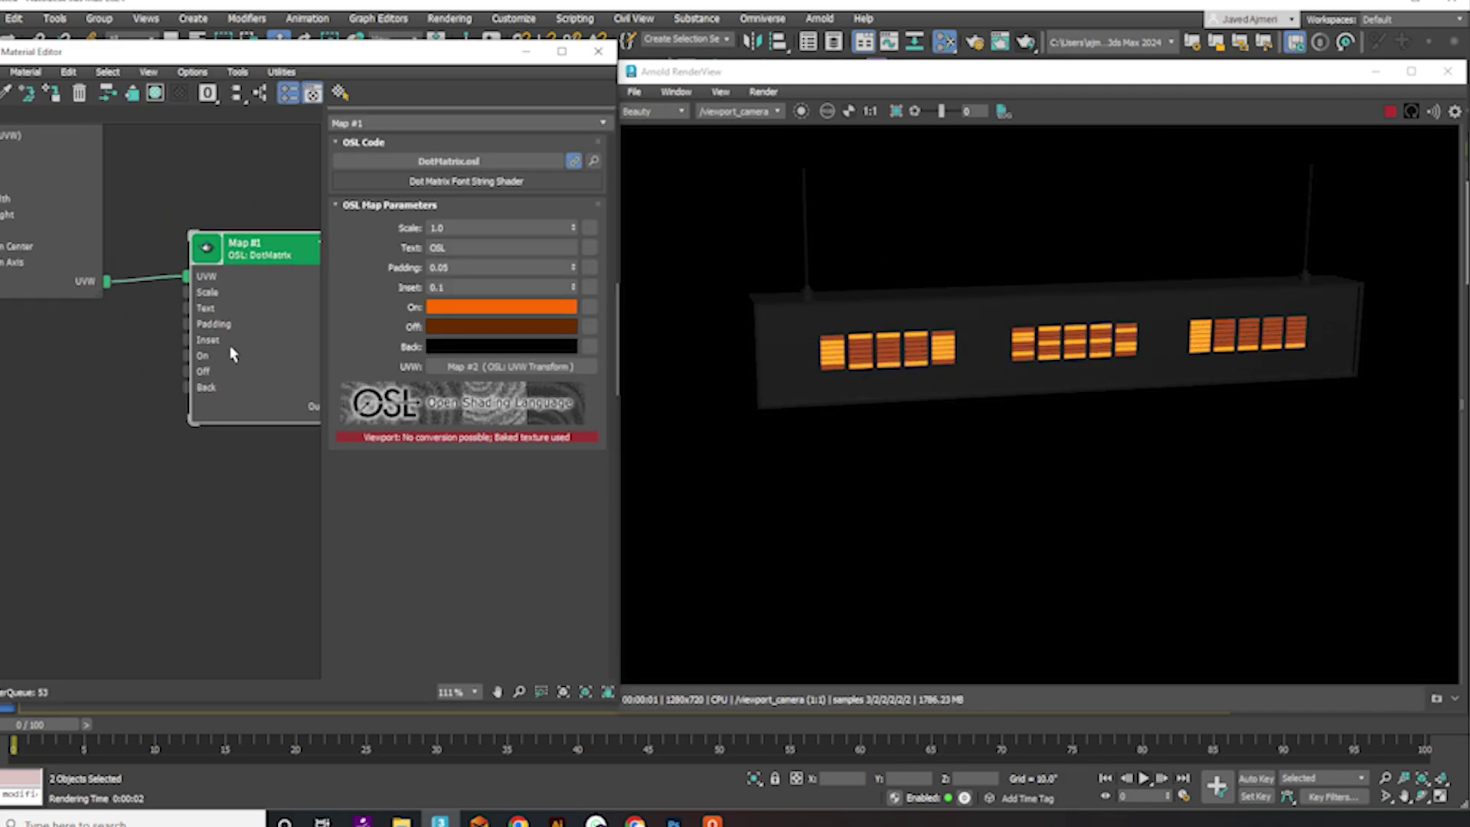
- Set all three tiling values of the UVW Transform map to 2.0
{"action": "double_click", "coordinate": [69, 264]}
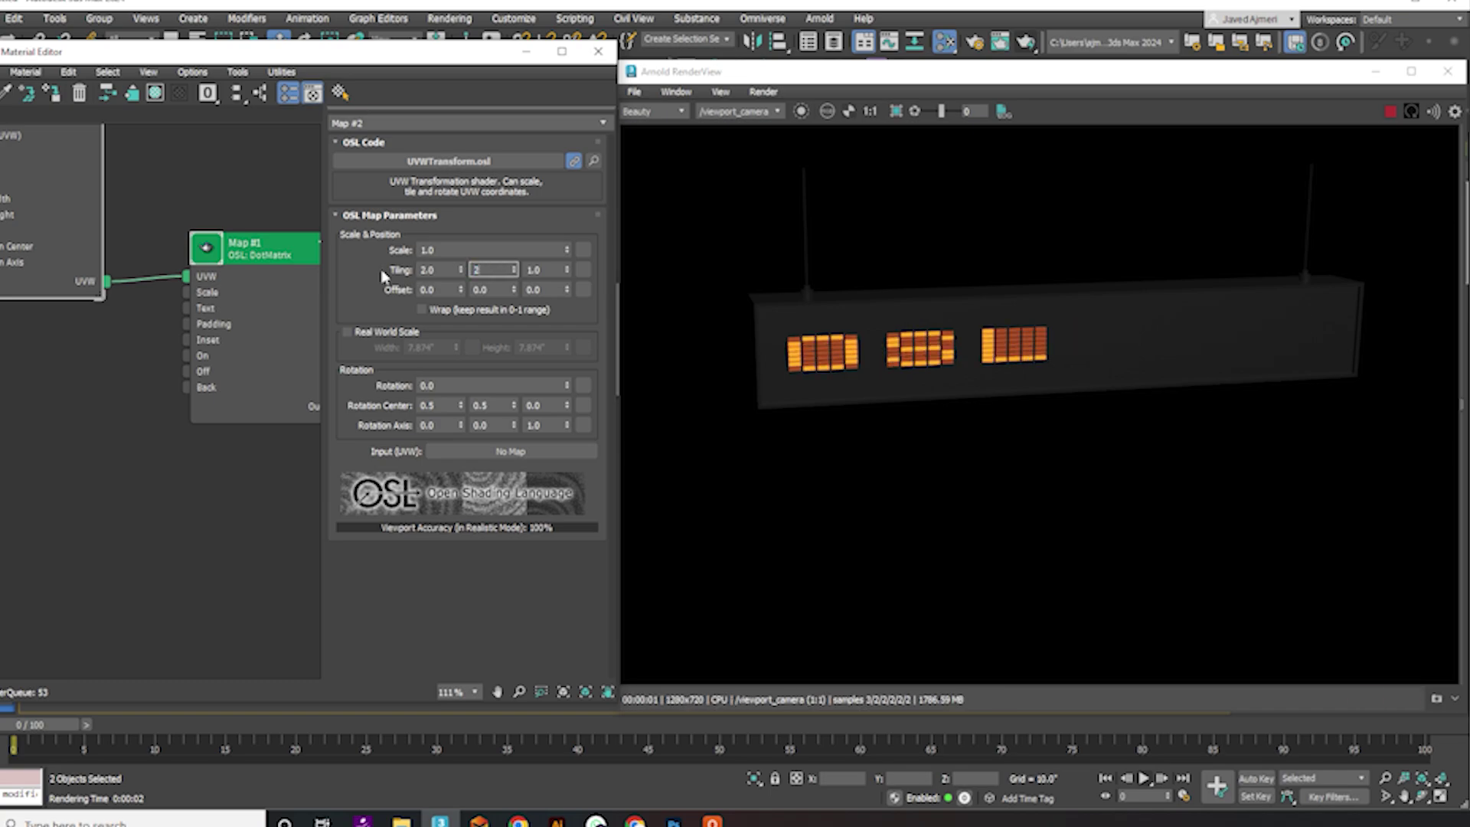
{"action": "type", "text": "2"}
{"action": "key", "text": "Tab"}
{"action": "type", "text": "2"}
{"action": "key", "text": "Return"}
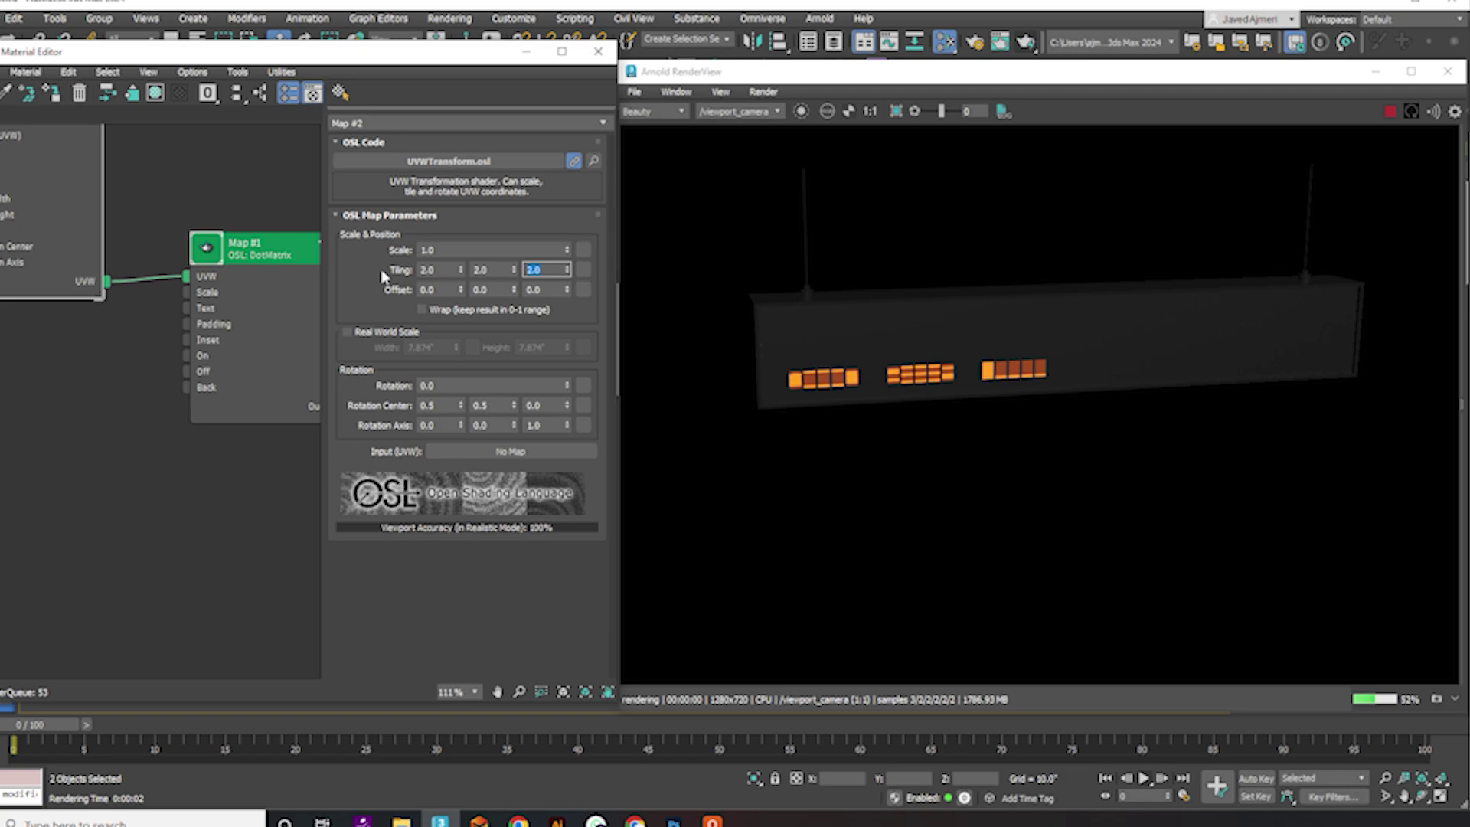
{"action": "key", "text": "shift+Tab"}
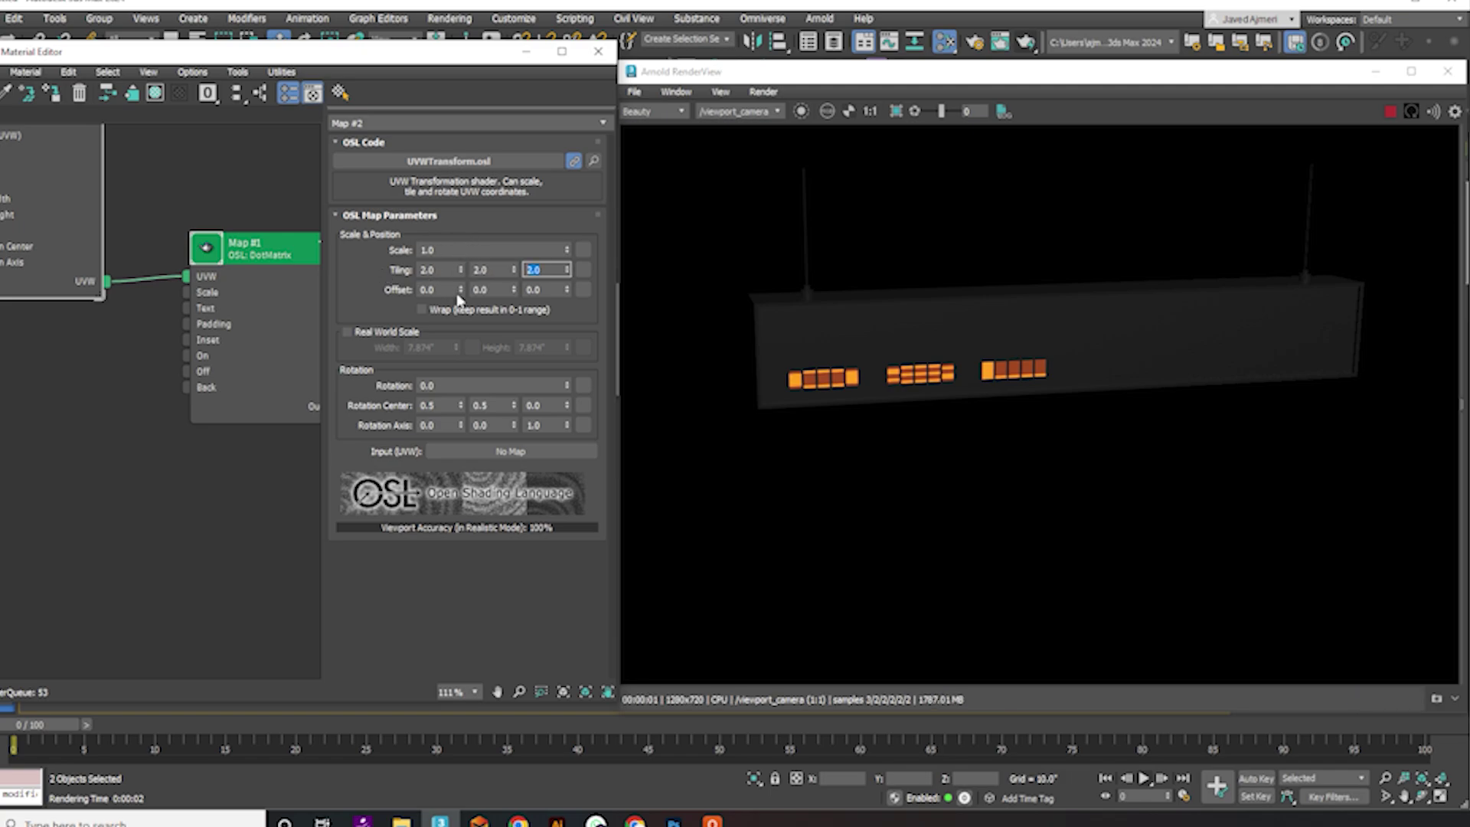
- Try shifting the dot text with the UVW Transform map's first offset value, including -3.1, and reset it to 0
{"action": "mouse_move", "coordinate": [461, 291]}
{"action": "left_mouse_down"}
{"action": "mouse_move", "coordinate": [456, 263]}
{"action": "mouse_move", "coordinate": [464, 289]}
{"action": "left_mouse_up"}
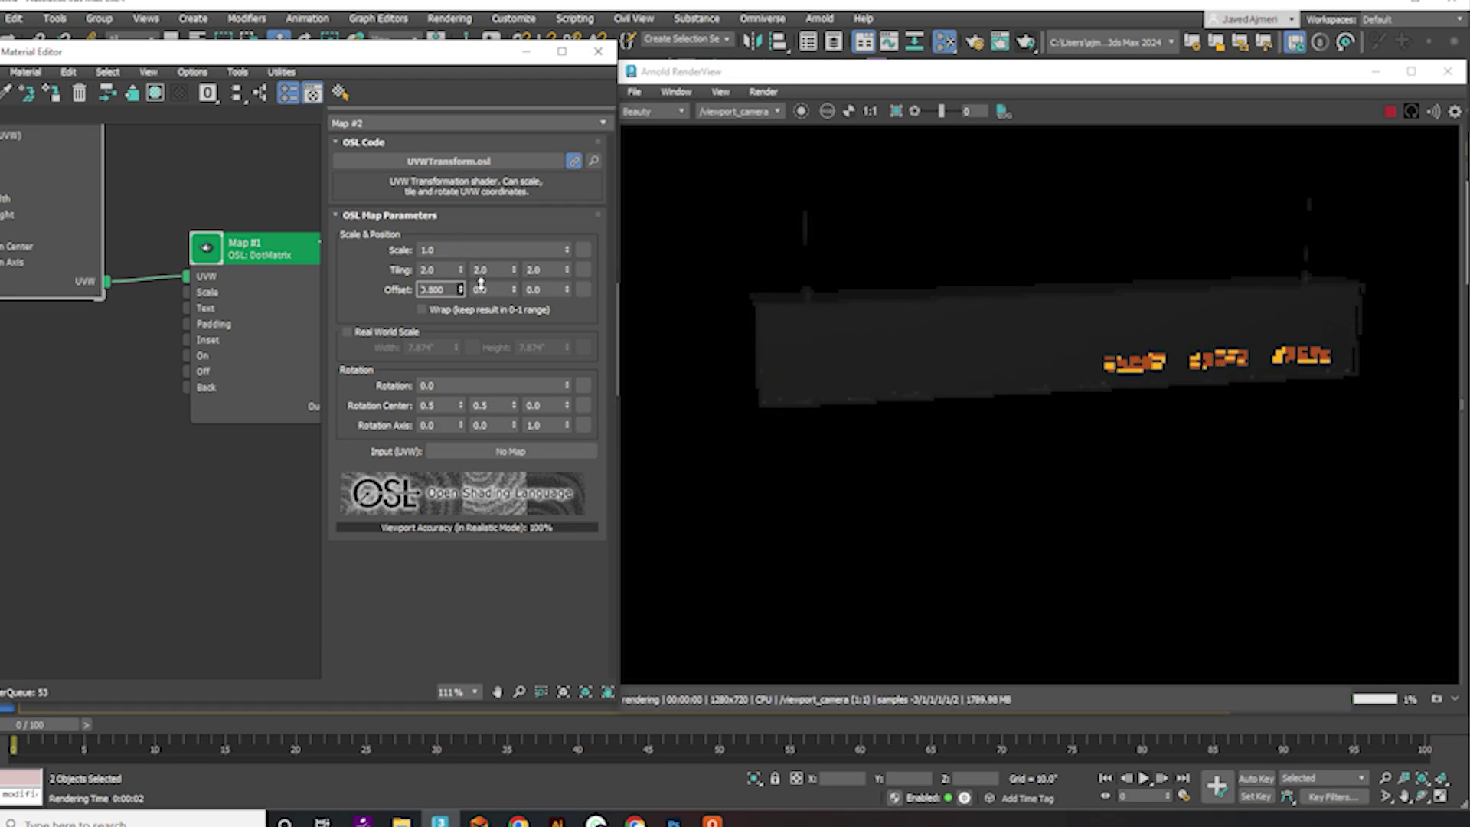
{"action": "type", "text": "-3.1"}
{"action": "key", "text": "Return"}
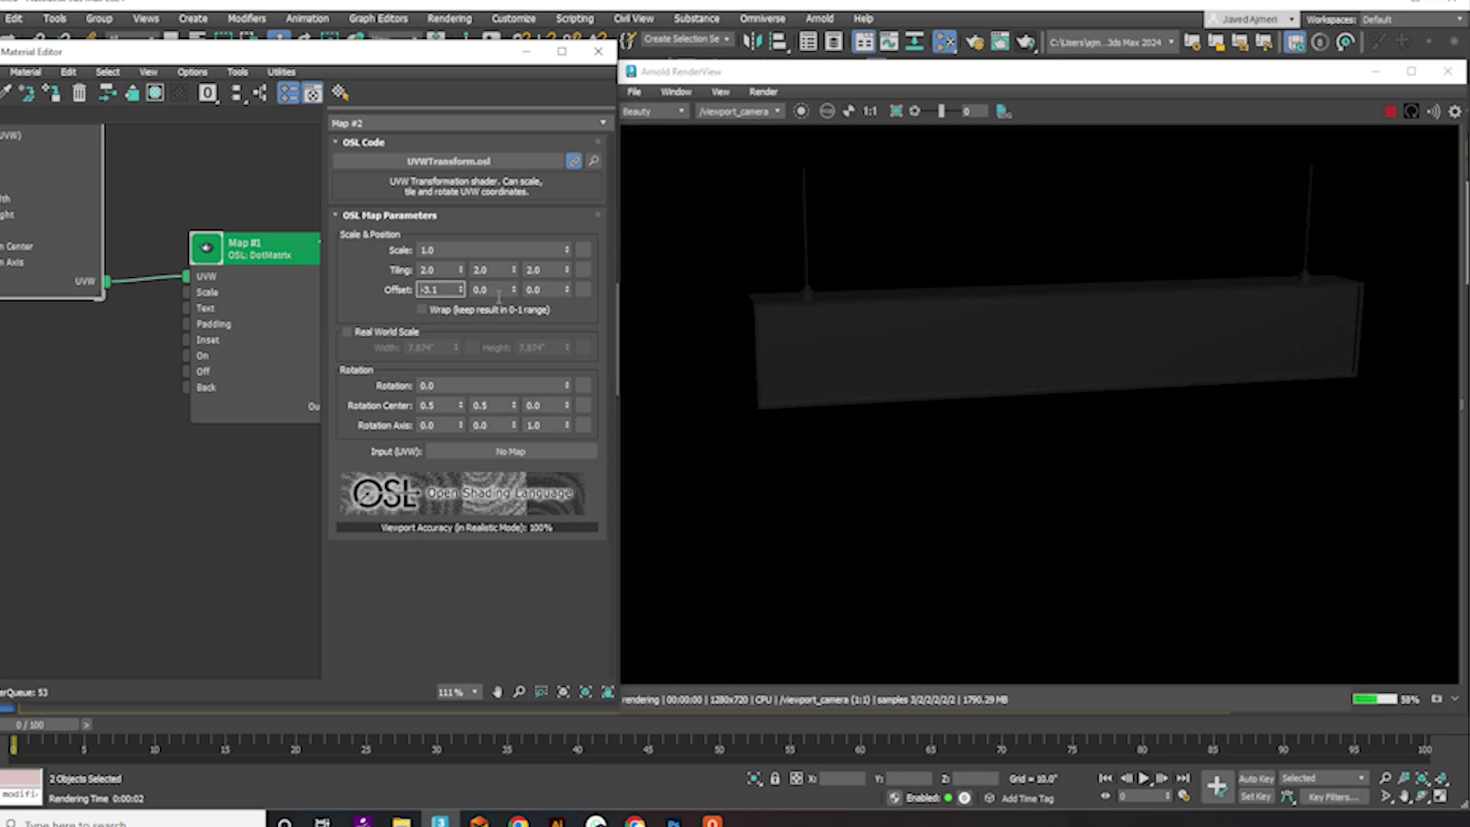
{"action": "right_click", "coordinate": [460, 293]}
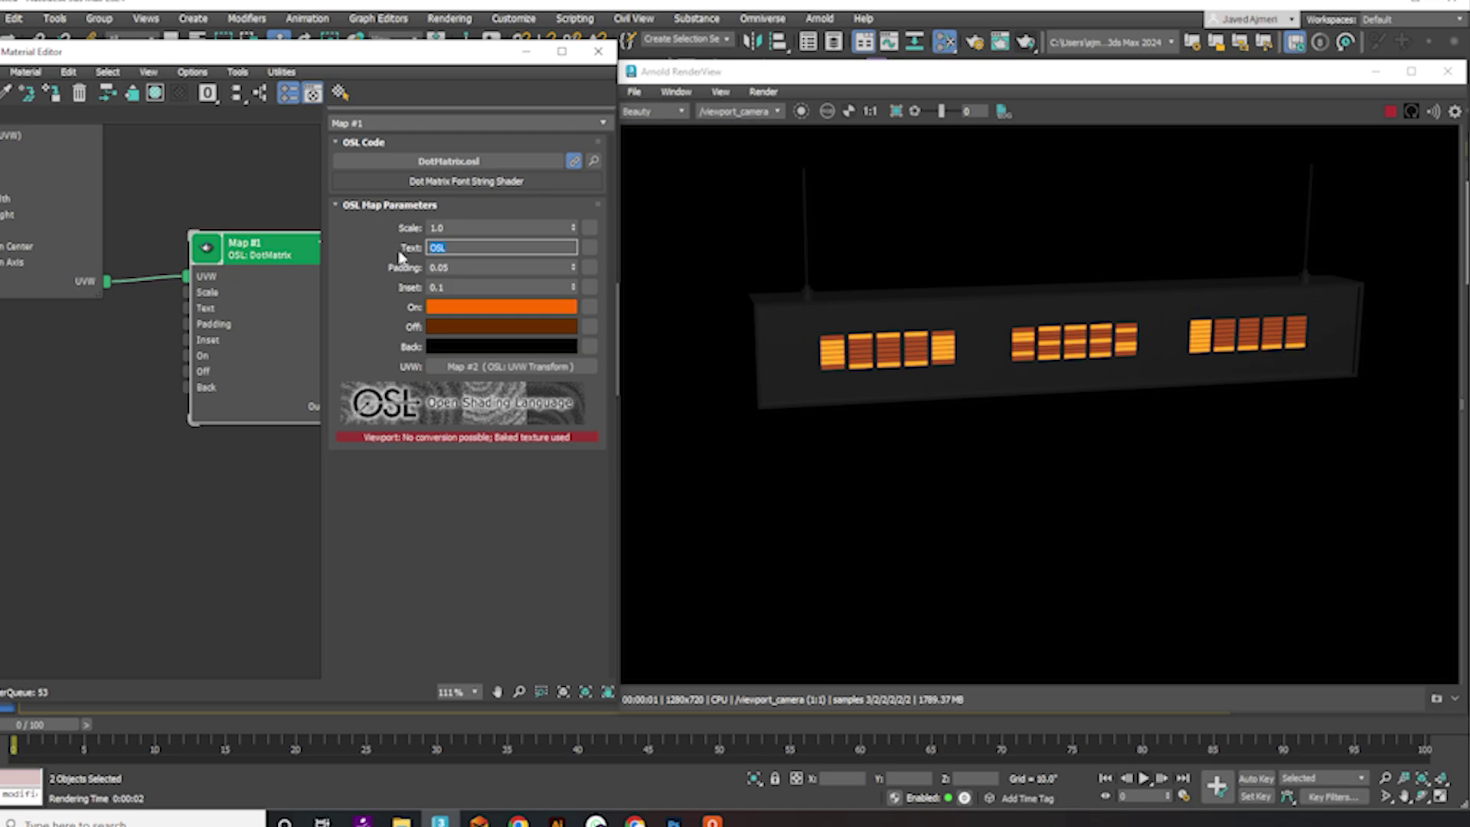
- Replace the dot-matrix text with an announcement ending in "minutes Please prepare to disembark." and disconnect the UVW Transform map from it
{"action": "key", "text": "BackSpace"}
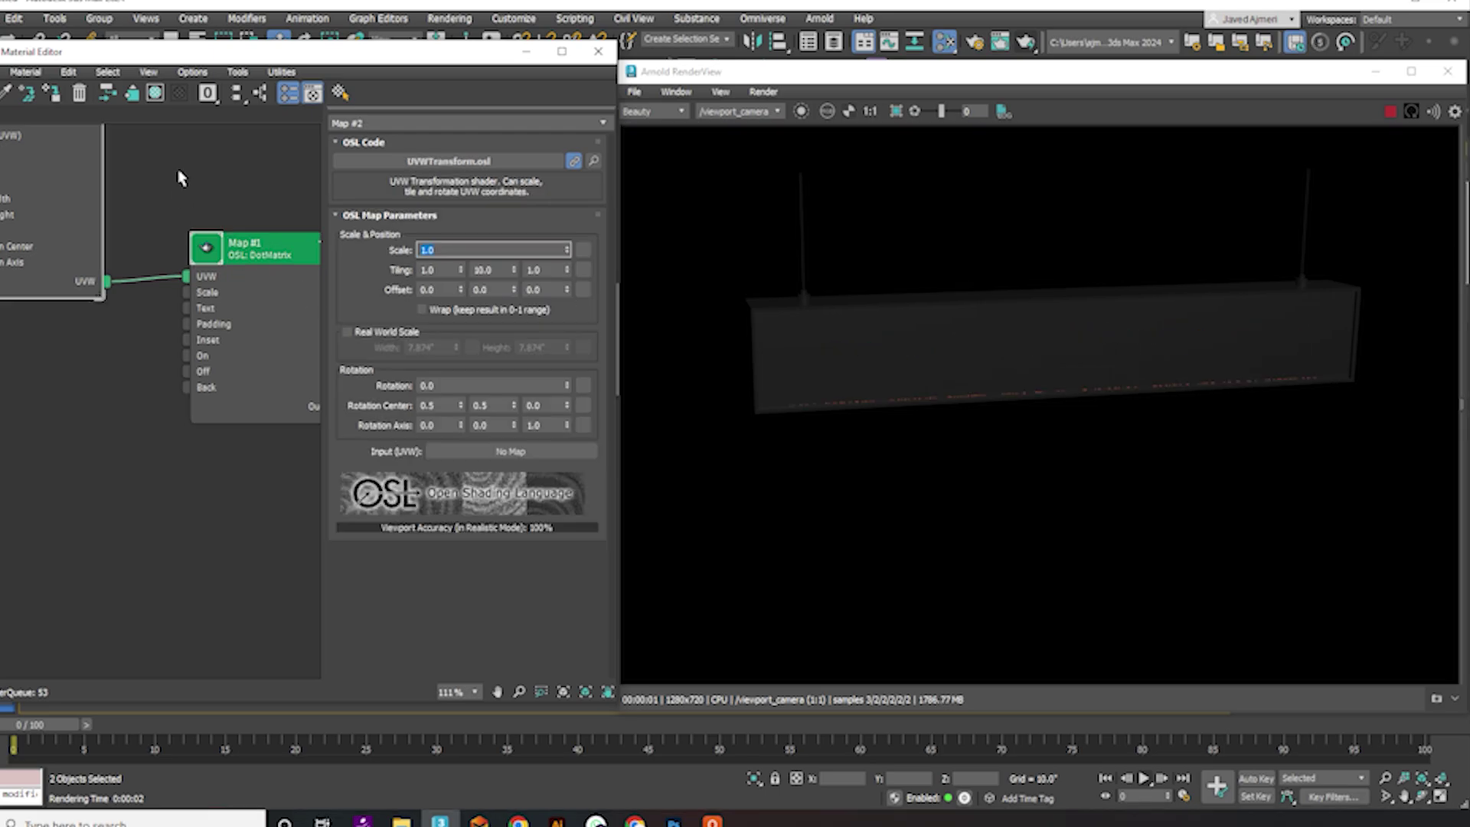
{"action": "left_click_drag", "start_coordinate": [187, 277], "coordinate": [149, 210]}
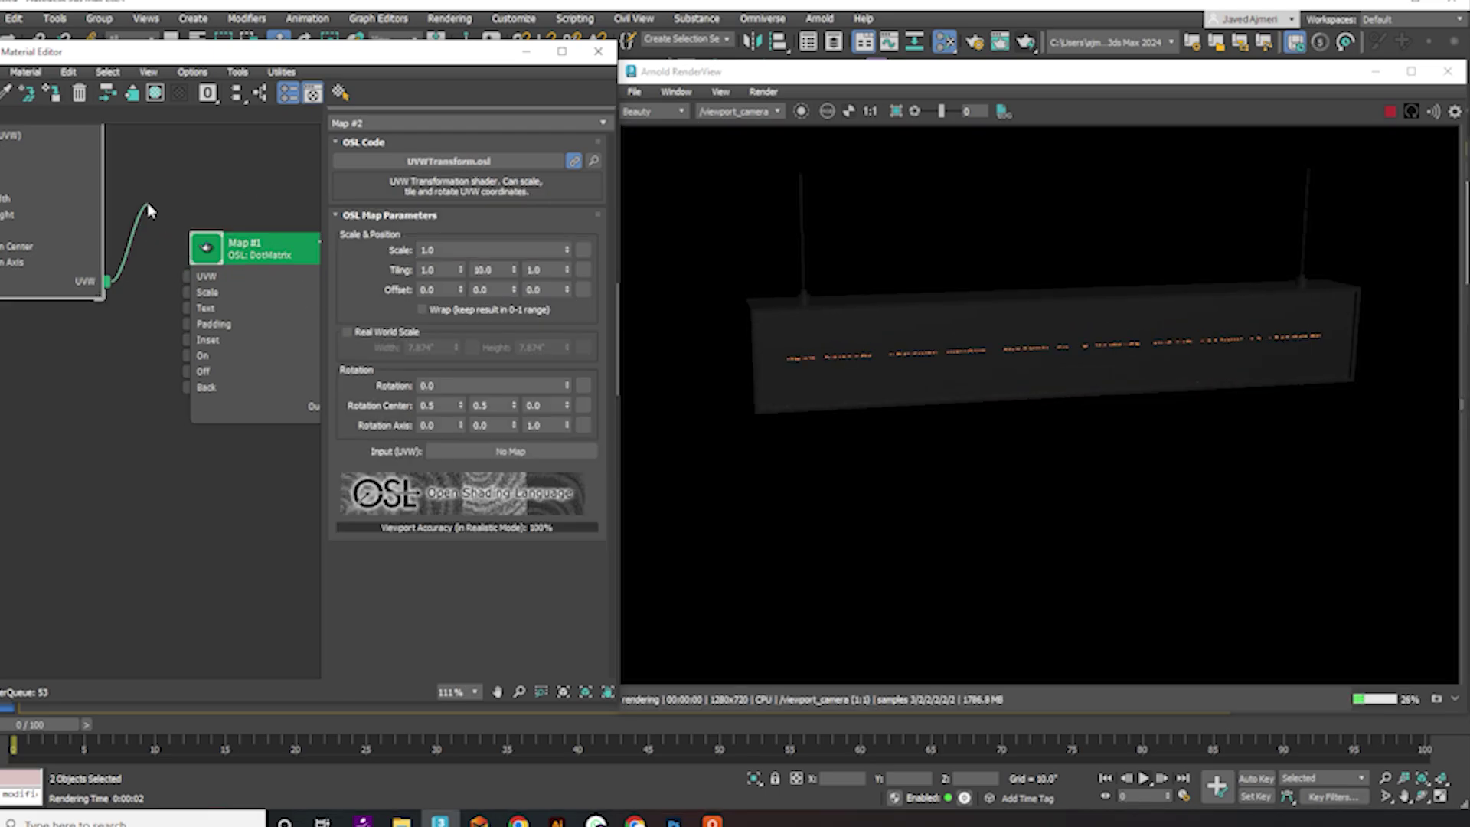
{"action": "left_click", "coordinate": [246, 288]}
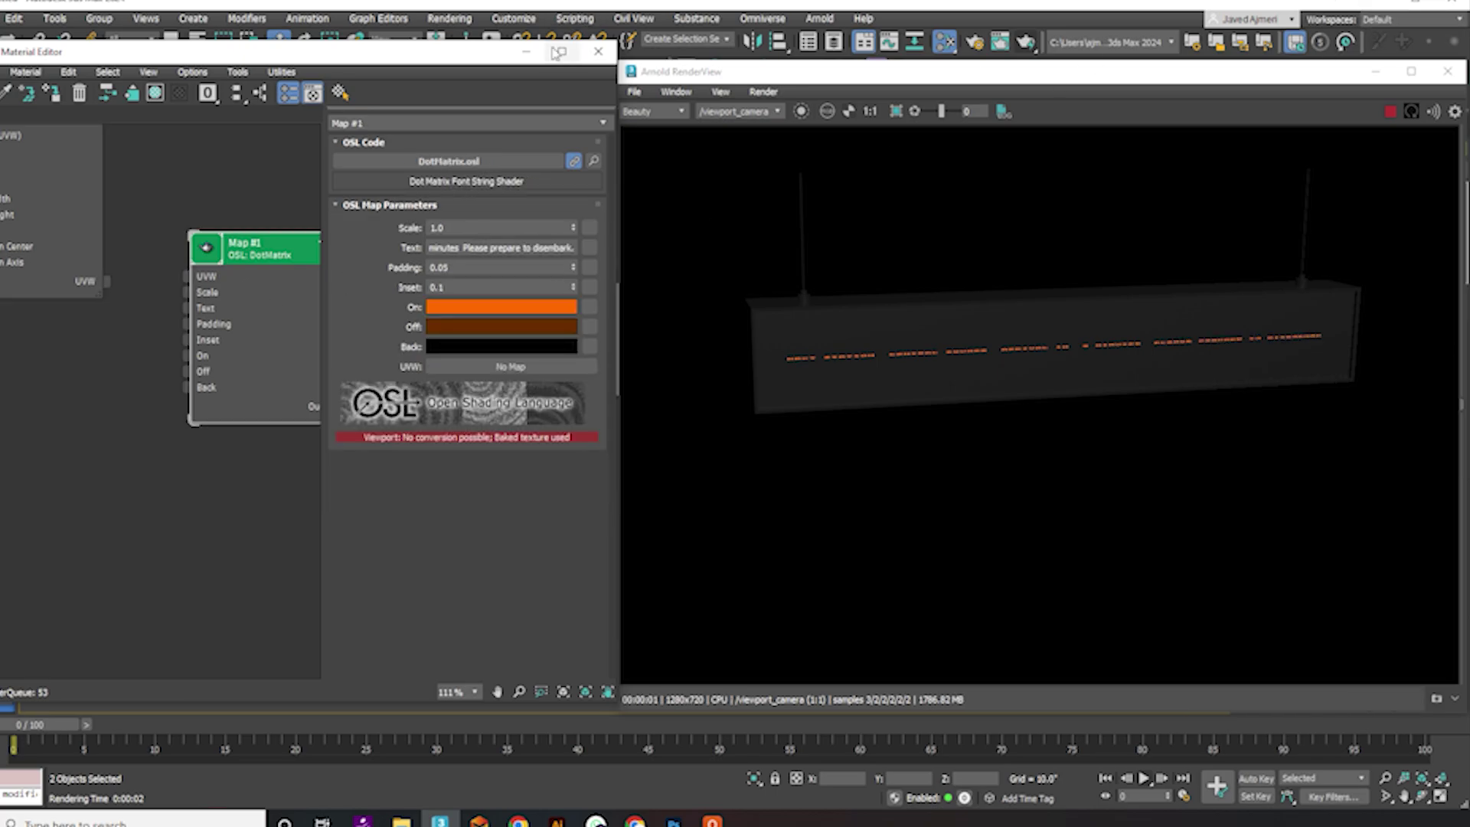
- Activate the gizmo of the sign box's UVW Map modifier and scale it up uniformly until the dot text becomes readable in the render
{"action": "left_click", "coordinate": [527, 52]}
{"action": "left_click_drag", "start_coordinate": [840, 82], "coordinate": [74, 79]}
{"action": "left_click", "coordinate": [1001, 333]}
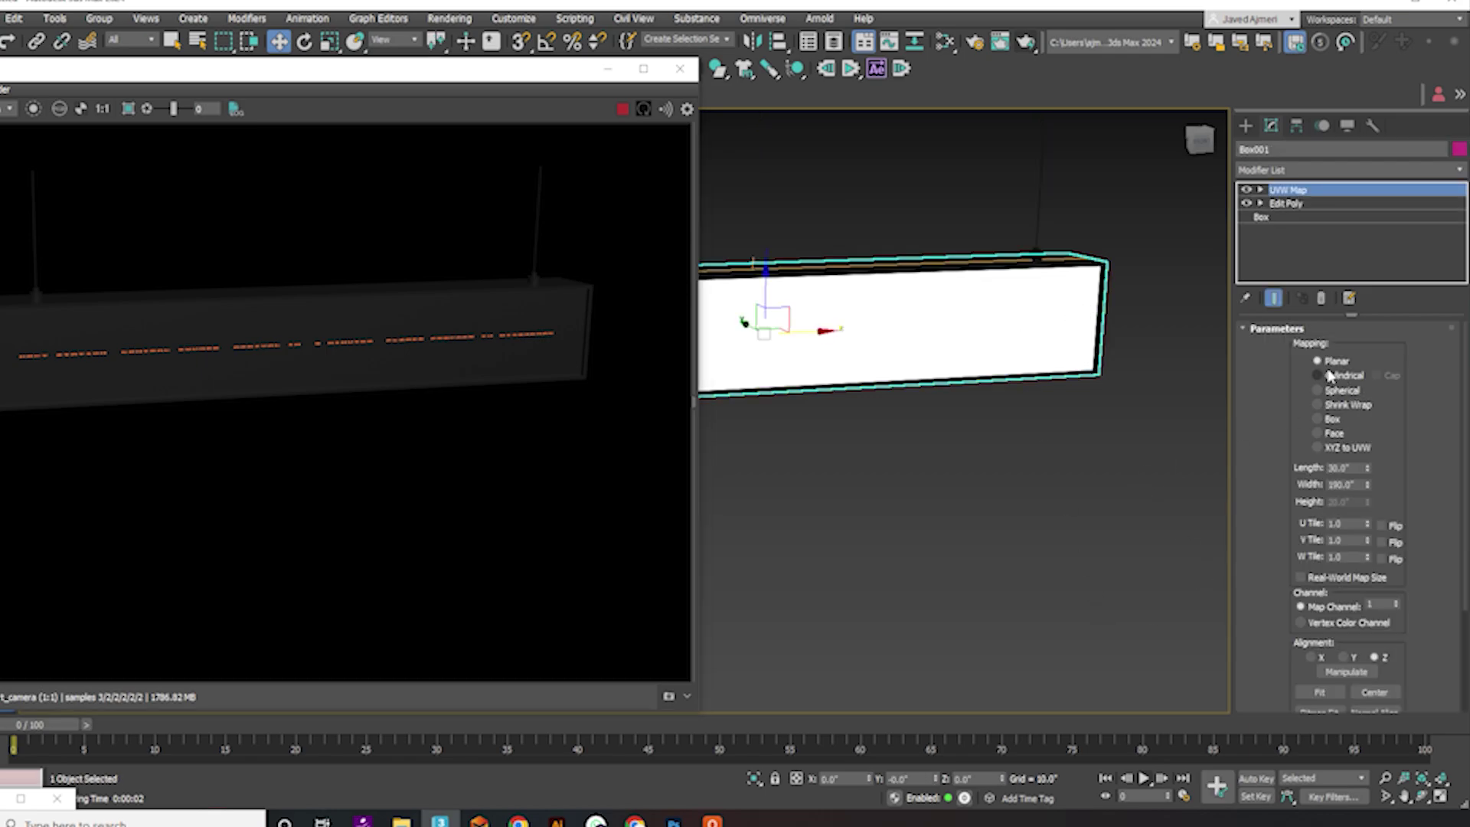
{"action": "left_click", "coordinate": [1259, 191]}
{"action": "left_click", "coordinate": [1289, 204]}
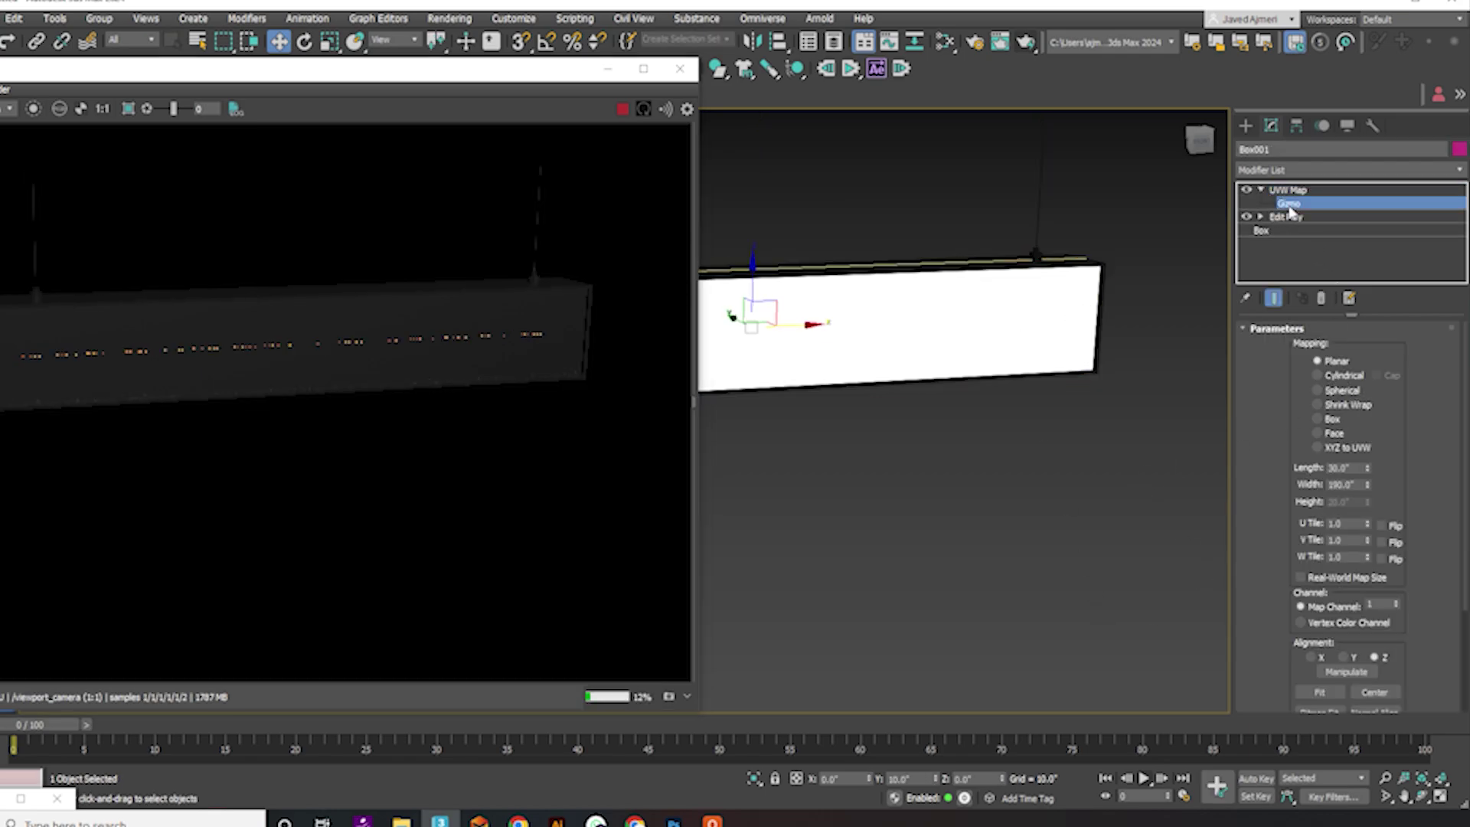
{"action": "key", "text": "r"}
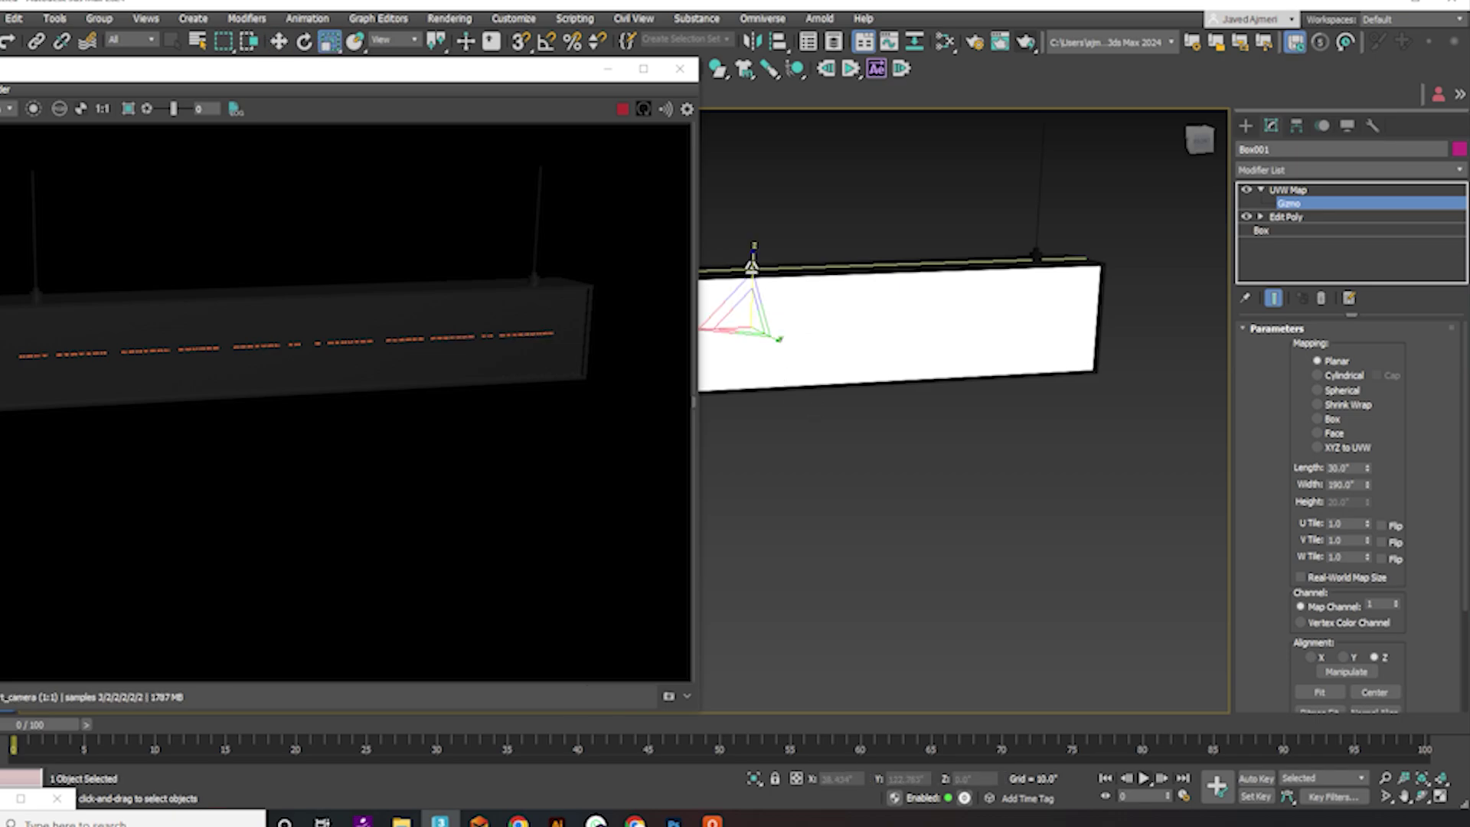
{"action": "left_click_drag", "start_coordinate": [752, 259], "coordinate": [67, 655]}
{"action": "scroll", "coordinate": [123, 354], "scroll_direction": "up", "scroll_amount": 4}
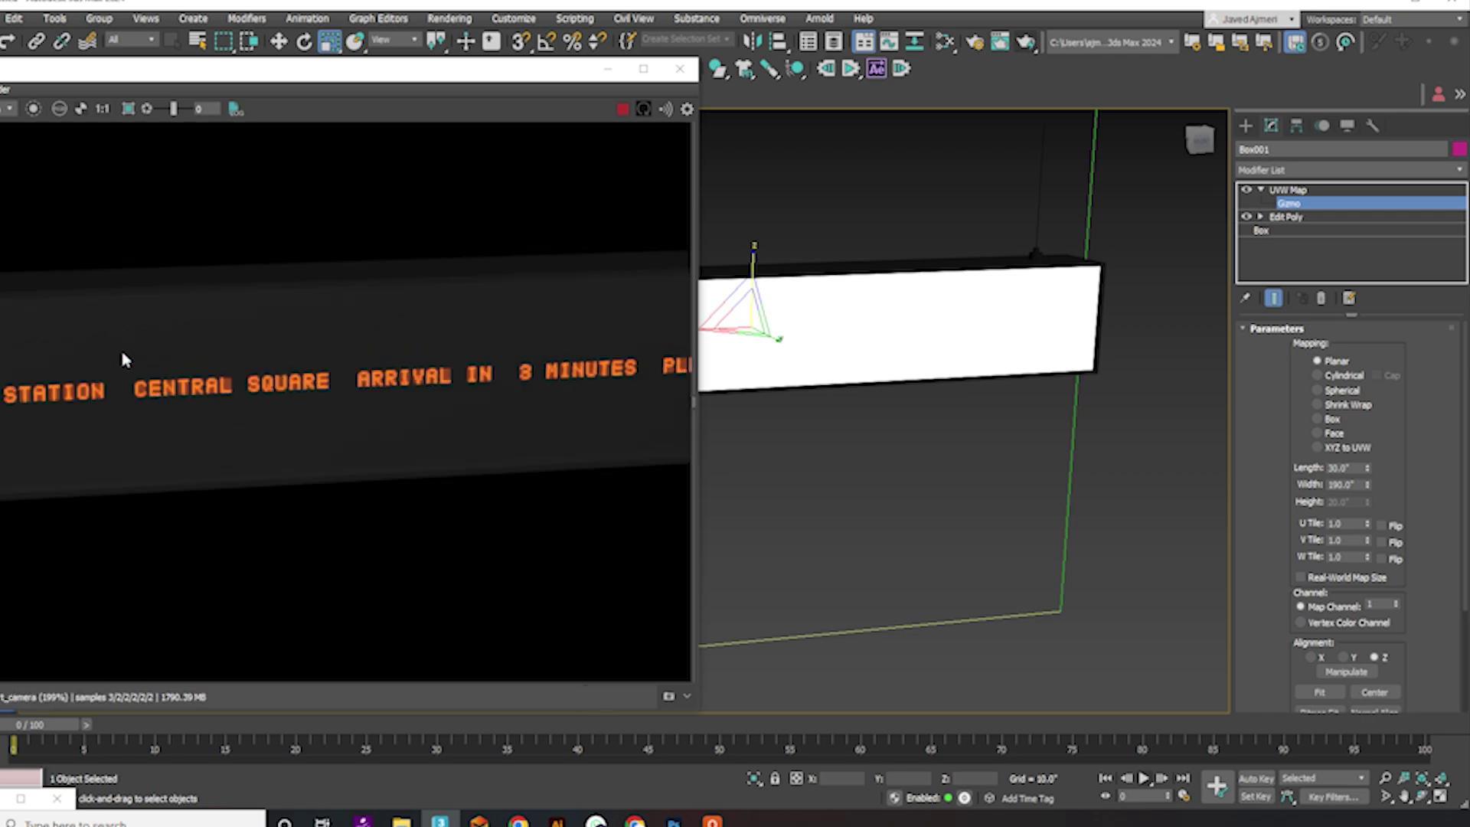
- Scale the UVW Map gizmo up further until the dot-matrix letters are large on the sign's front
{"action": "middle_click_drag", "start_coordinate": [808, 534], "coordinate": [837, 535]}
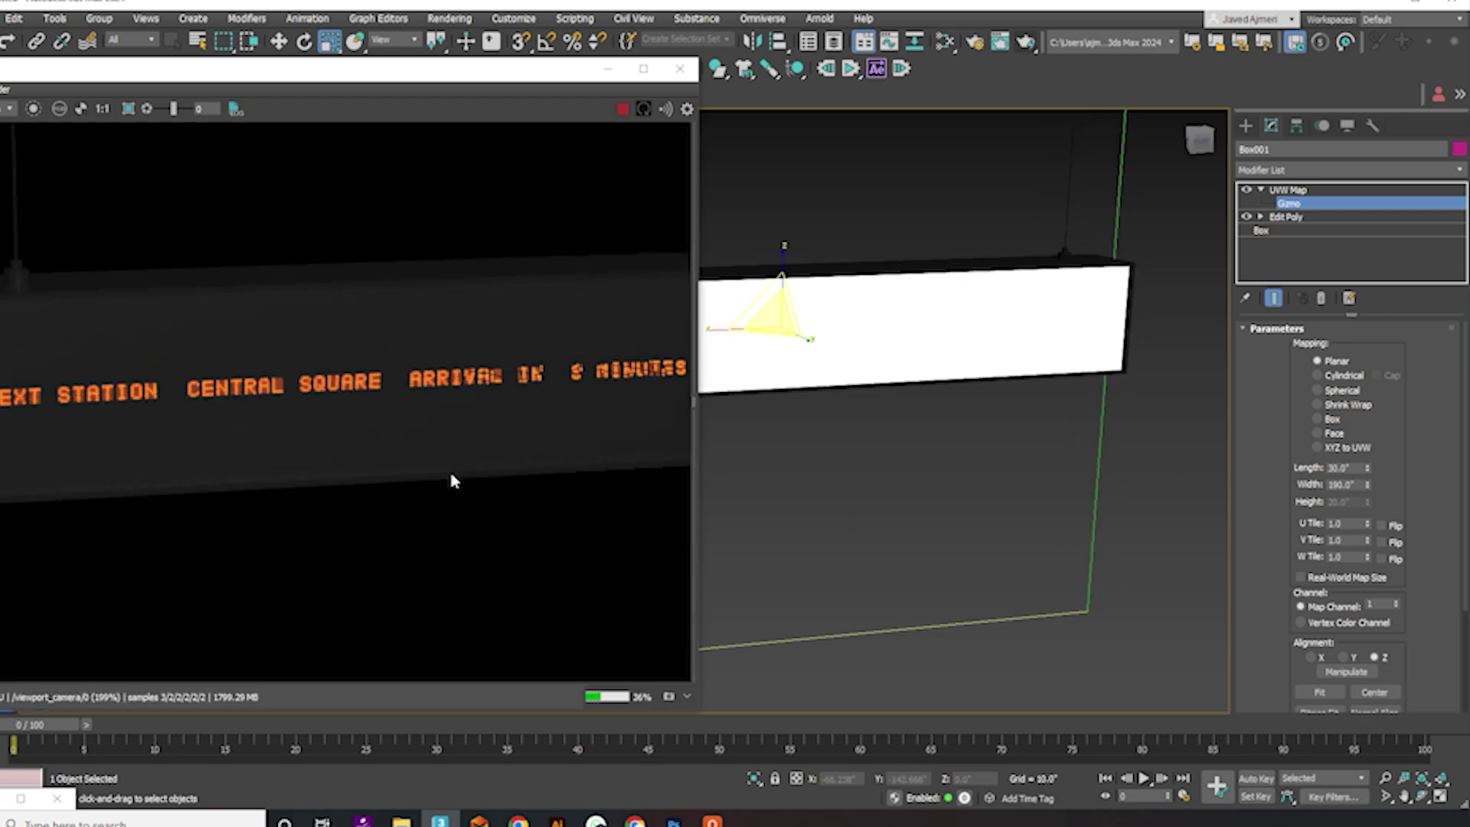
{"action": "scroll", "coordinate": [453, 481], "scroll_direction": "down", "scroll_amount": 4}
{"action": "left_click_drag", "start_coordinate": [774, 317], "coordinate": [750, 757]}
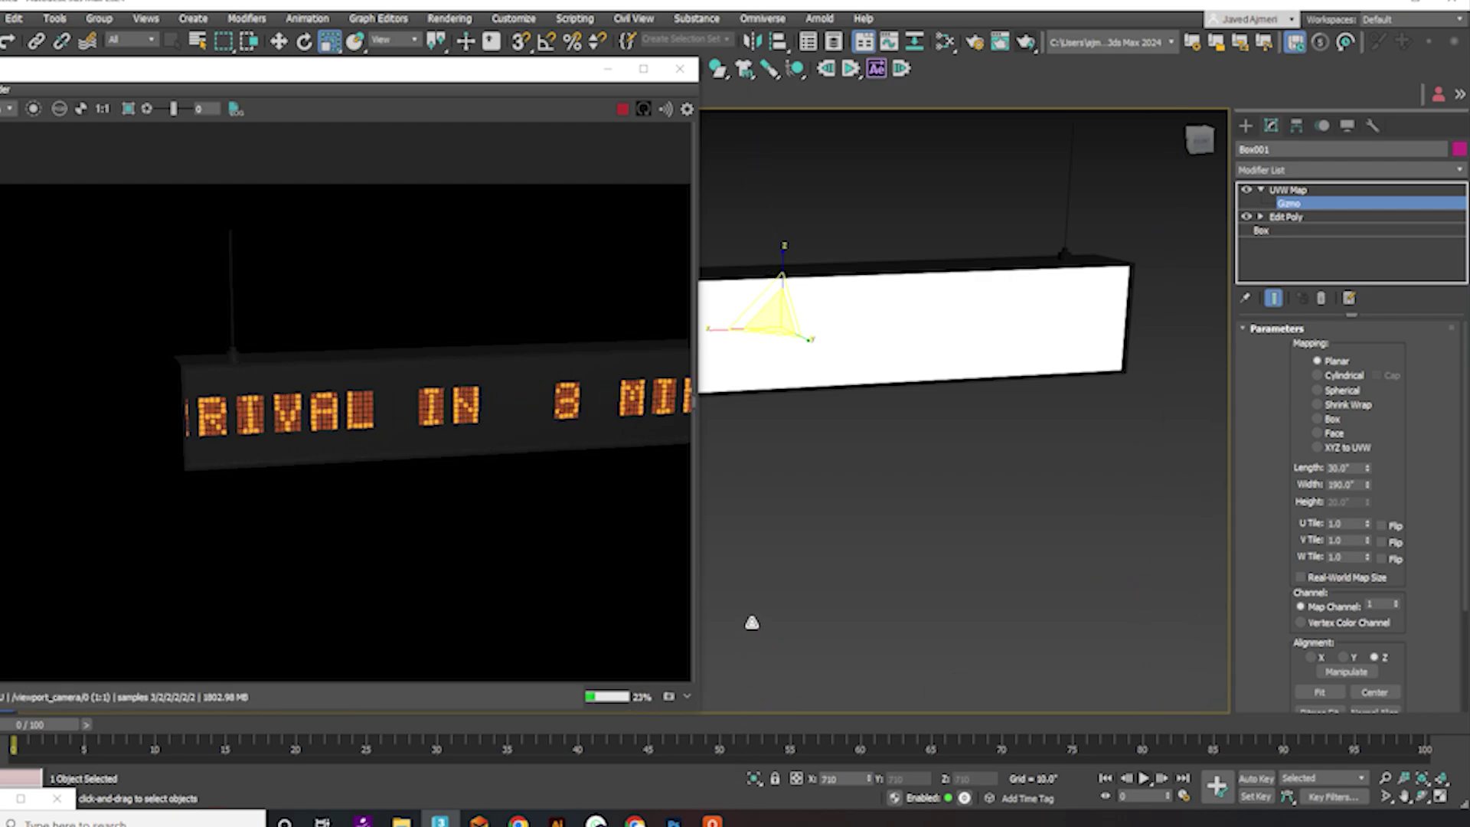
{"action": "left_click_drag", "start_coordinate": [752, 623], "coordinate": [765, 527]}
{"action": "left_click_drag", "start_coordinate": [765, 582], "coordinate": [762, 716]}
- Move the UVW Map gizmo along X to about 613.7" so the text leaves the sign's front
{"action": "key", "text": "w"}
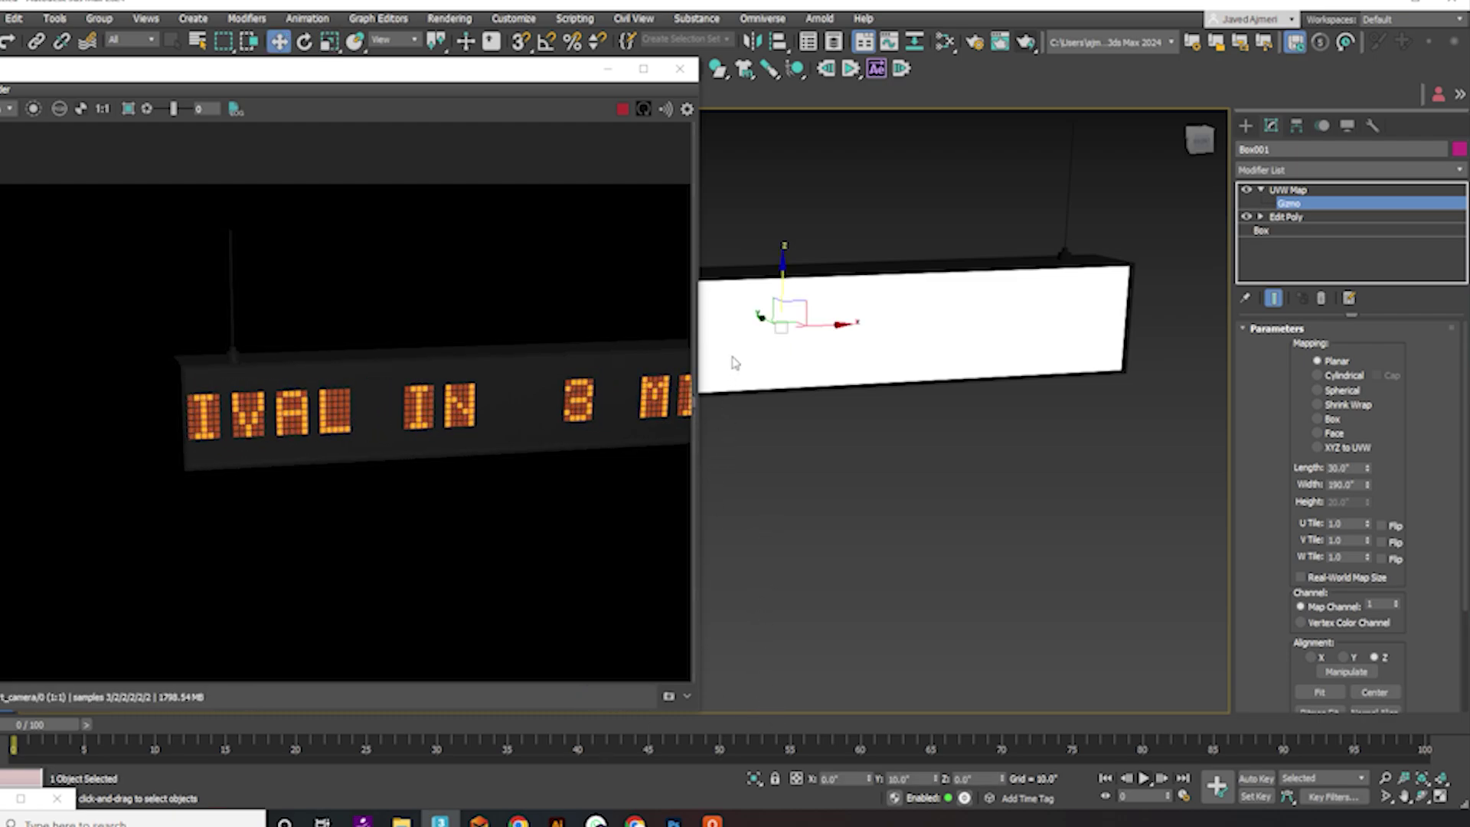
{"action": "left_click_drag", "start_coordinate": [809, 322], "coordinate": [1440, 299]}
{"action": "scroll", "coordinate": [919, 444], "scroll_direction": "down", "scroll_amount": 4}
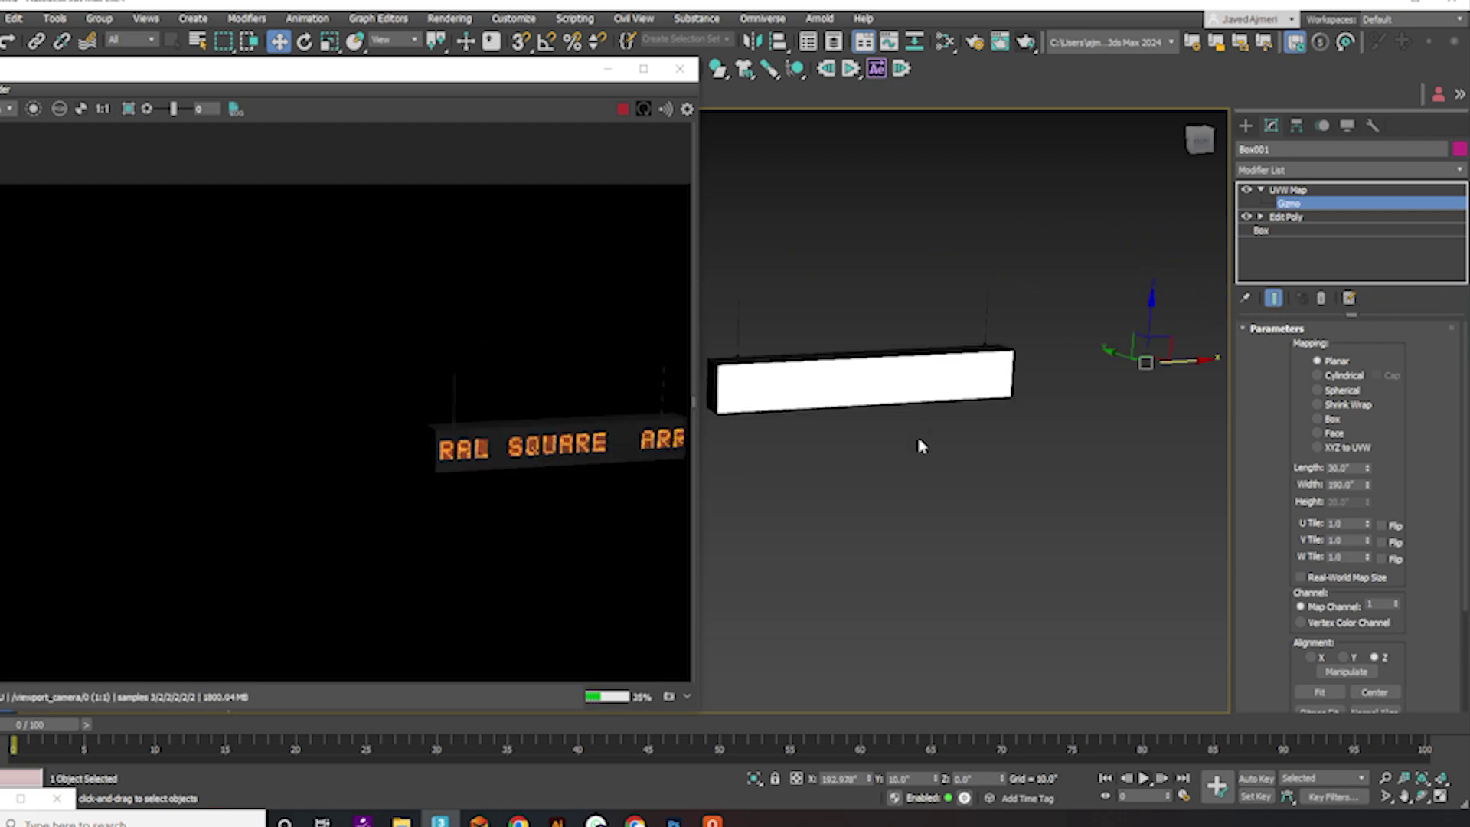
{"action": "left_click_drag", "start_coordinate": [1183, 360], "coordinate": [1335, 335]}
{"action": "middle_click_drag", "start_coordinate": [999, 399], "coordinate": [718, 442]}
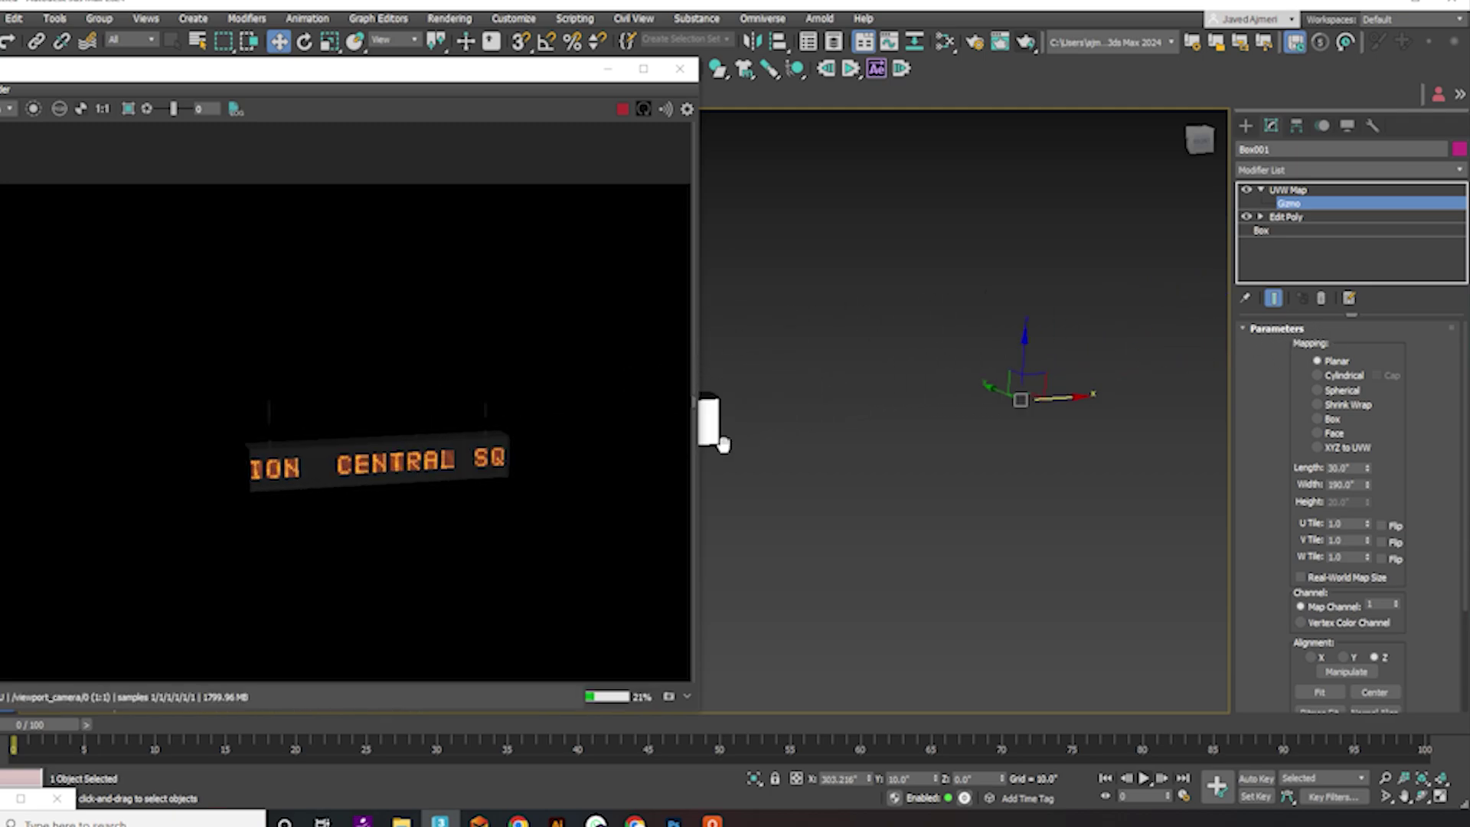
{"action": "left_click_drag", "start_coordinate": [1061, 396], "coordinate": [1454, 335]}
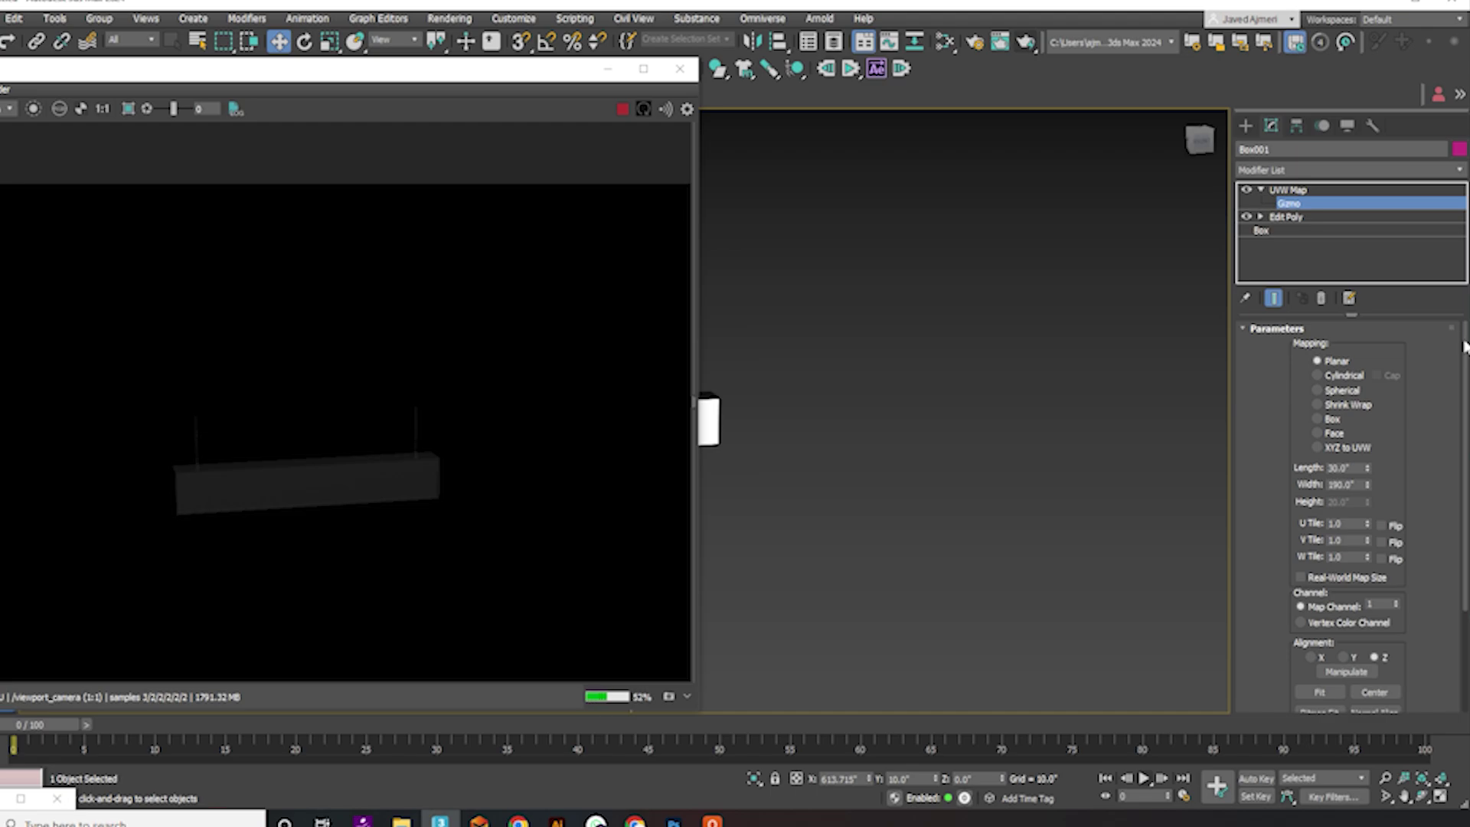
- Turn on Auto Key, move the gizmo along X to about -607.8" at frame 100, and play the animation
{"action": "key", "text": "n"}
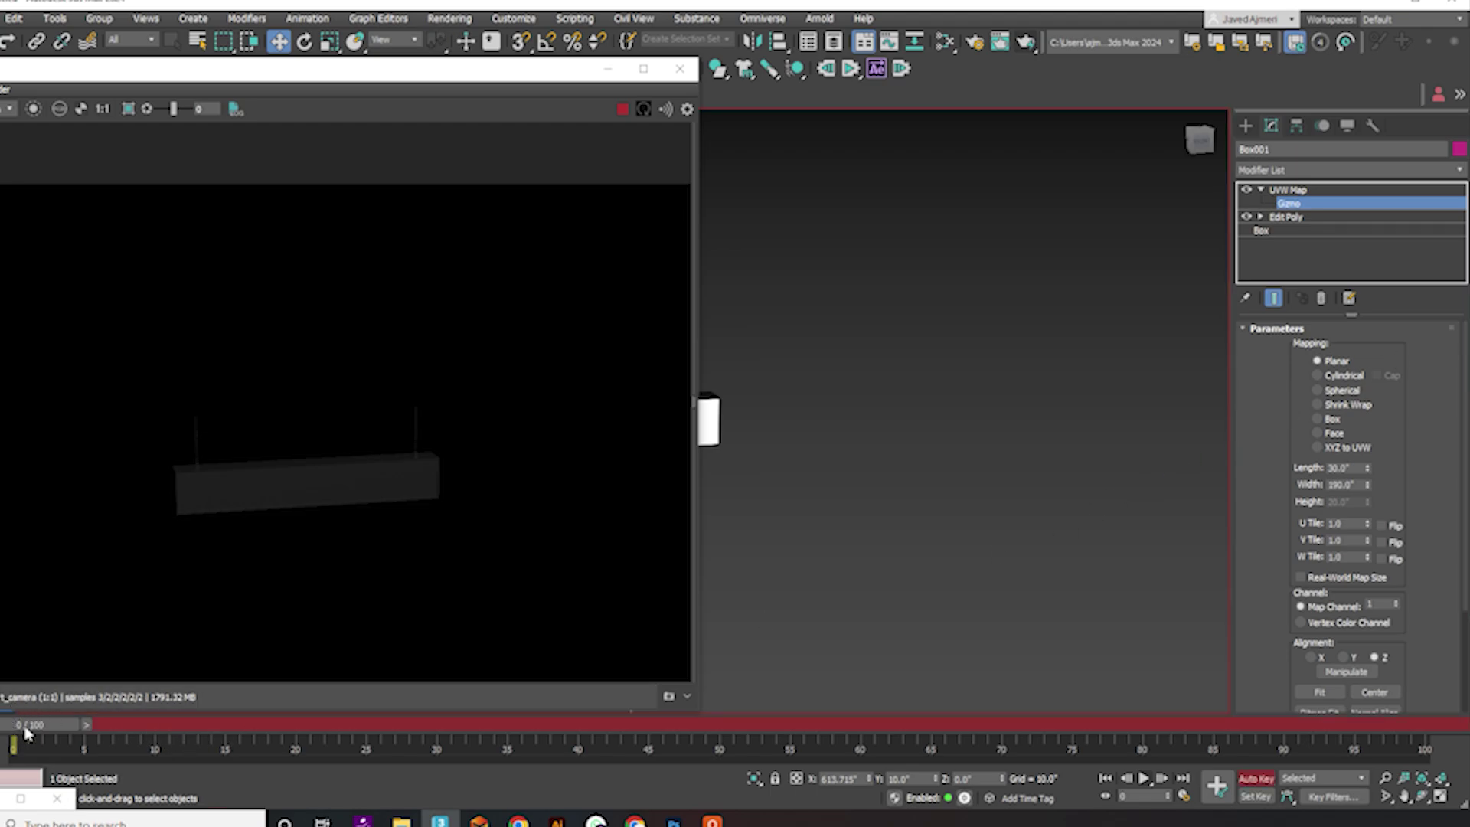
{"action": "left_click_drag", "start_coordinate": [27, 731], "coordinate": [1439, 687]}
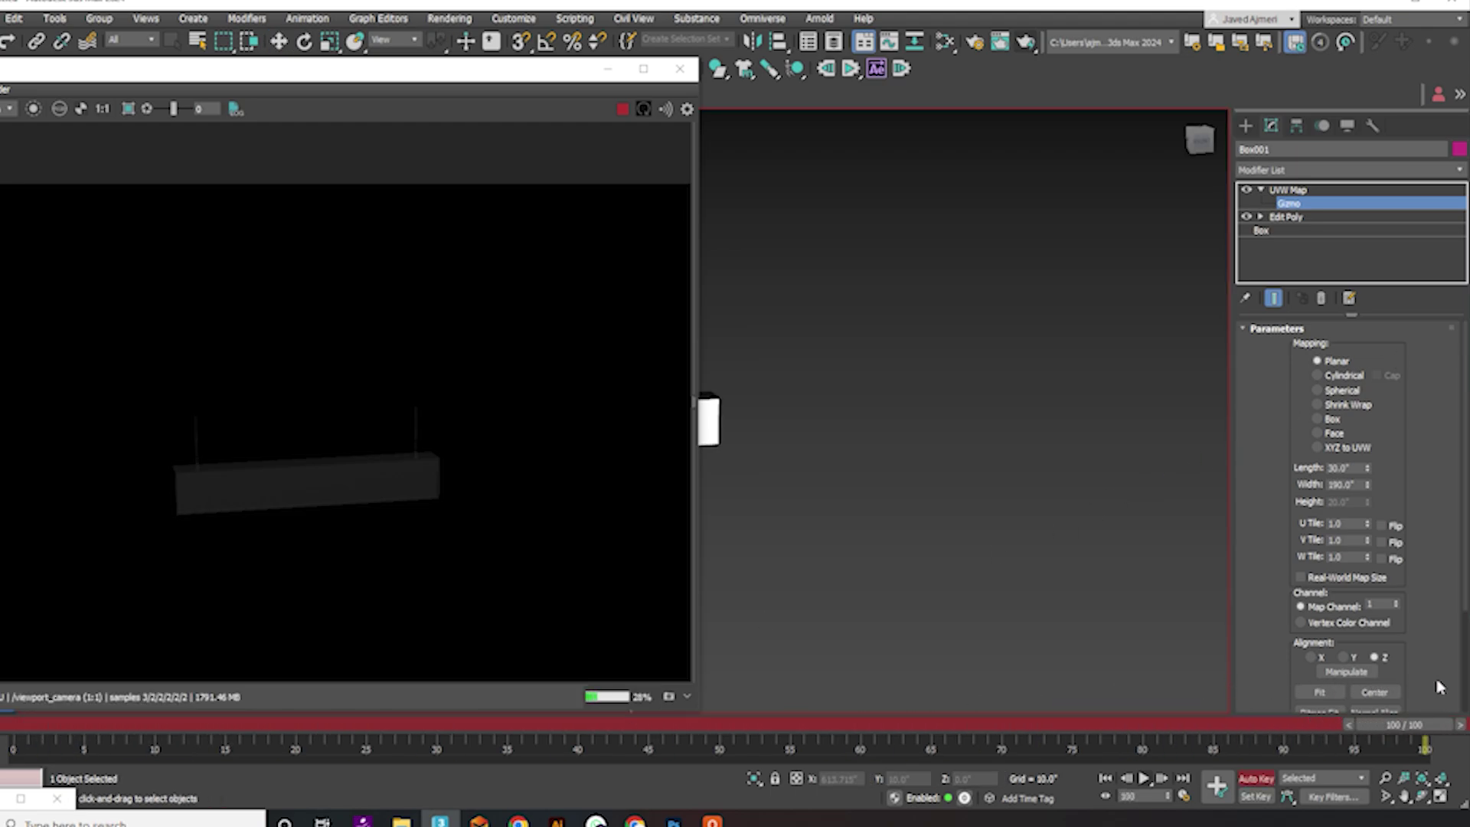
{"action": "key", "text": "w"}
{"action": "right_click", "coordinate": [870, 779]}
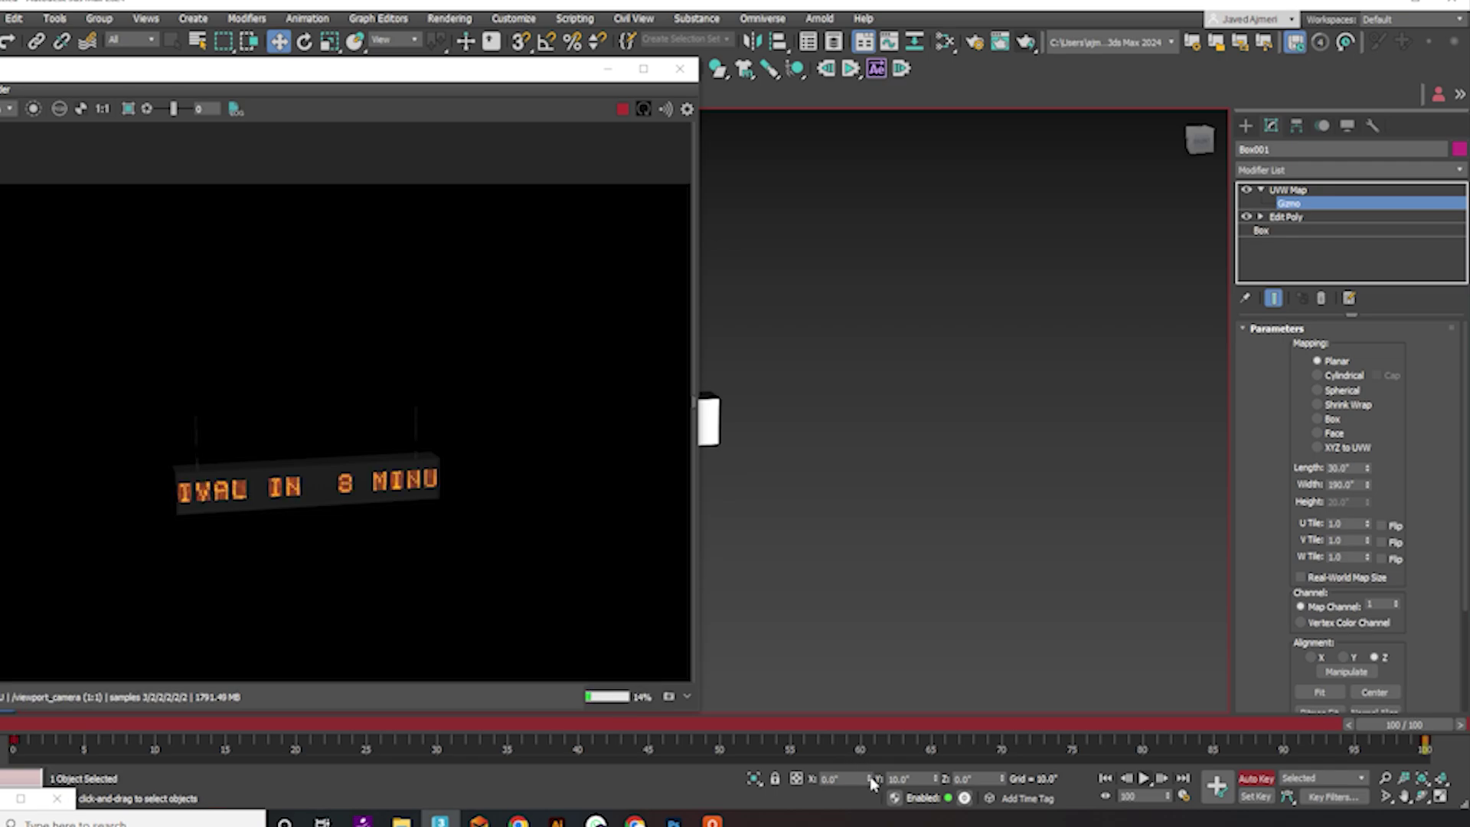
{"action": "scroll", "coordinate": [937, 574], "scroll_direction": "down", "scroll_amount": 3}
{"action": "middle_click_drag", "start_coordinate": [892, 530], "coordinate": [1100, 466]}
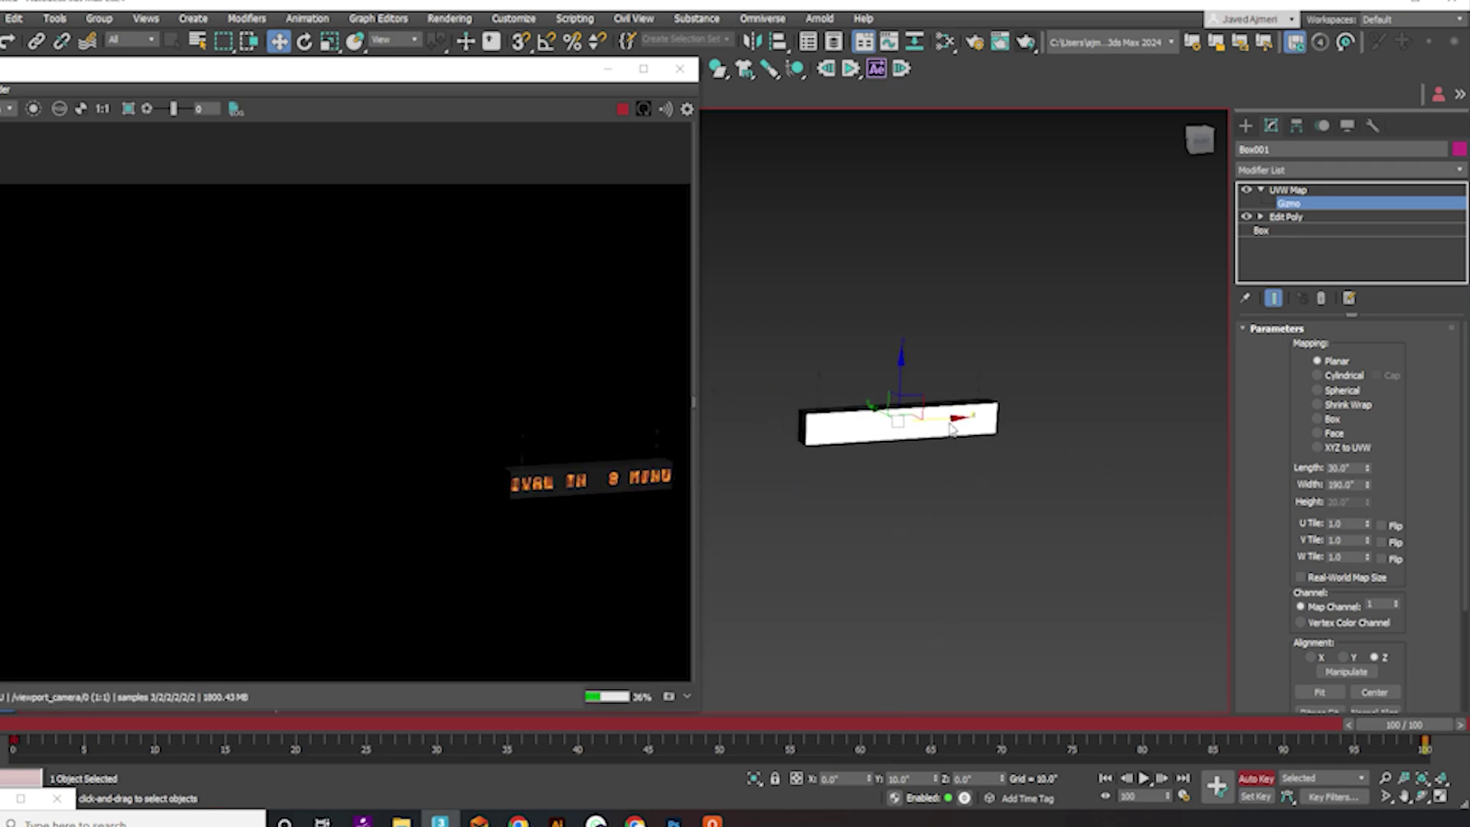
{"action": "left_click_drag", "start_coordinate": [949, 416], "coordinate": [267, 475]}
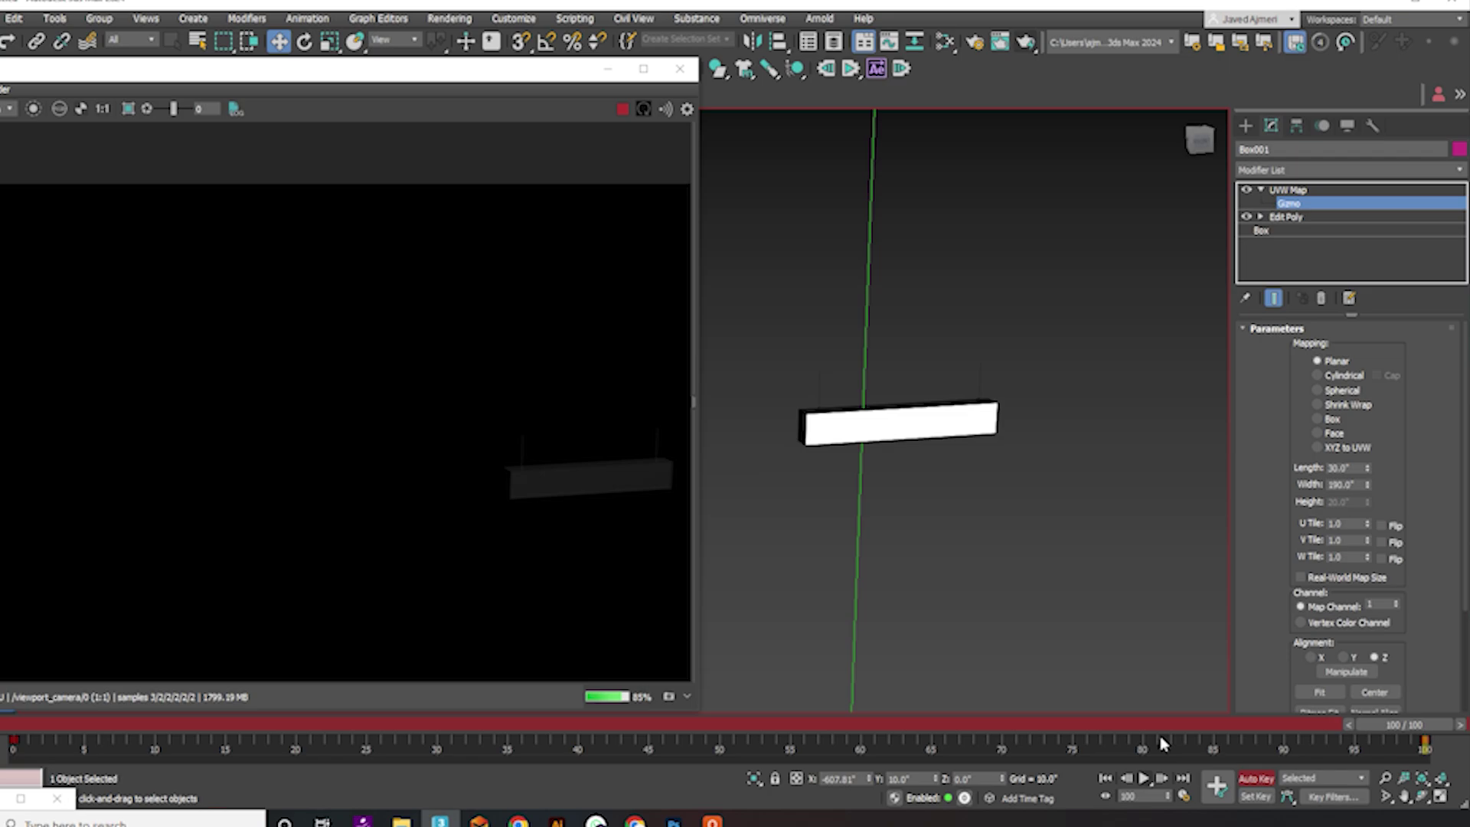
{"action": "left_click", "coordinate": [1143, 778]}
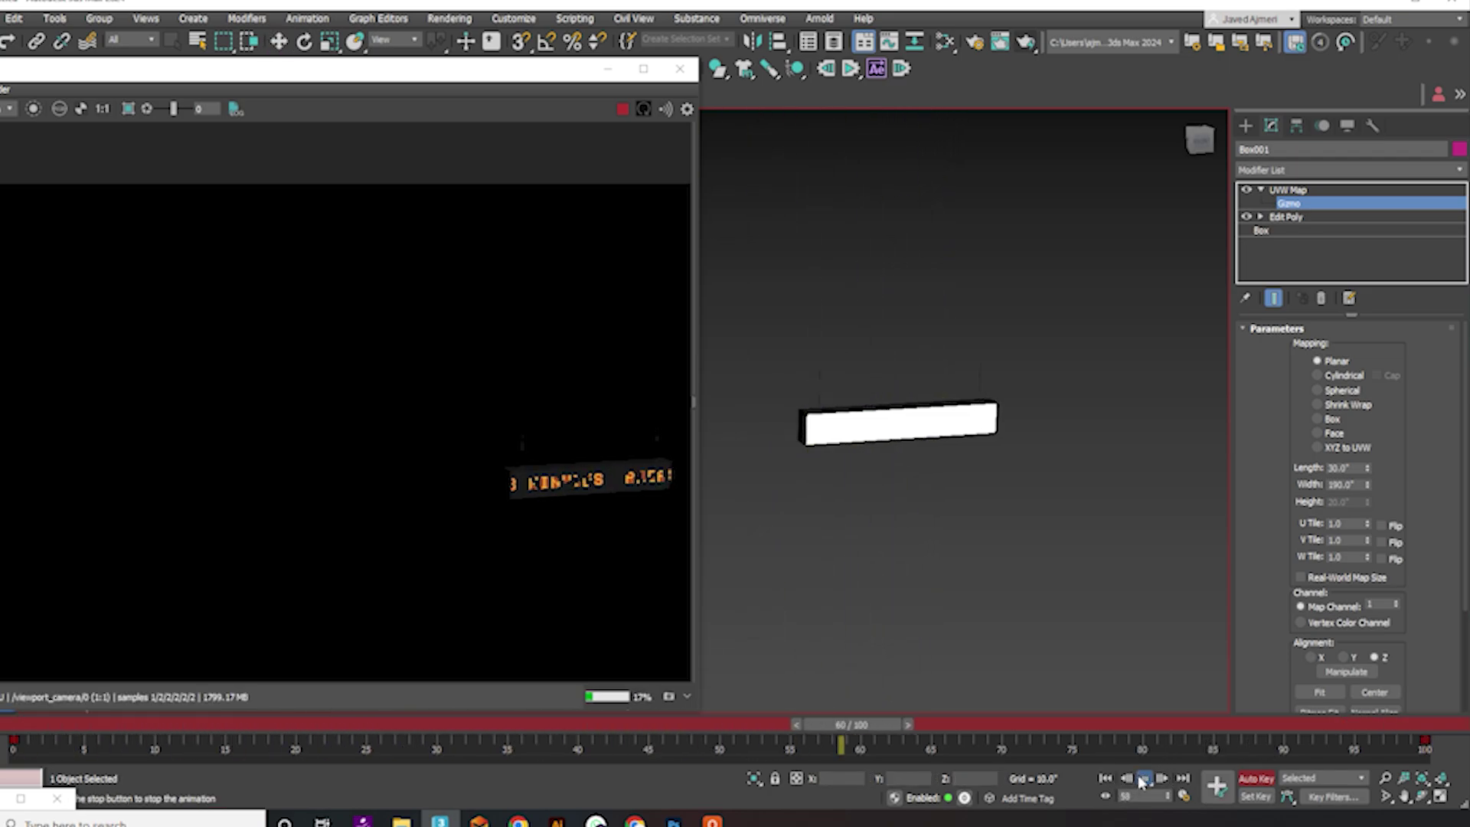
{"action": "left_click", "coordinate": [1143, 778]}
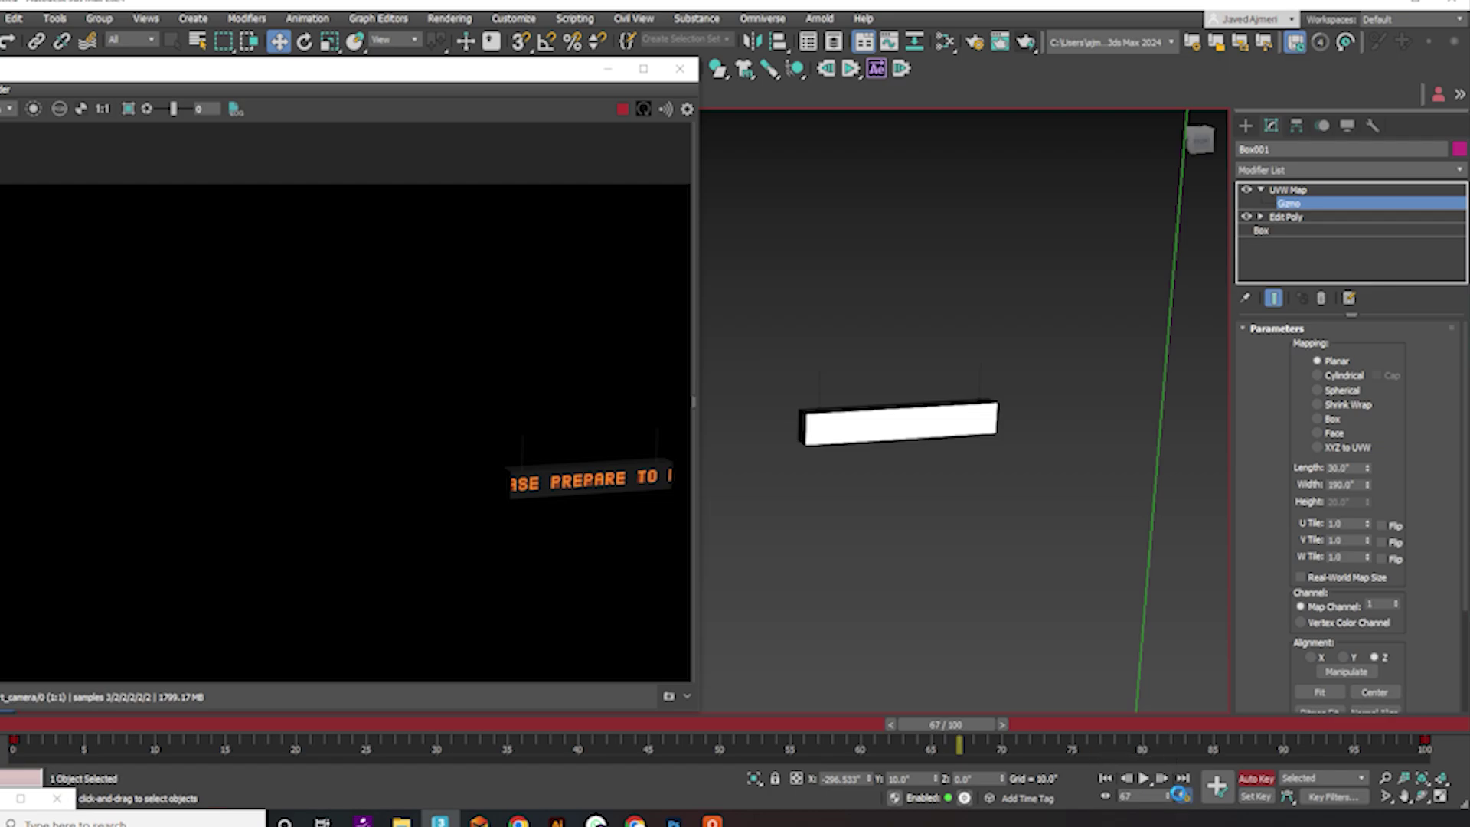
- Set the animation's end time to 500 frames in the Time Configuration
{"action": "left_click", "coordinate": [1181, 795]}
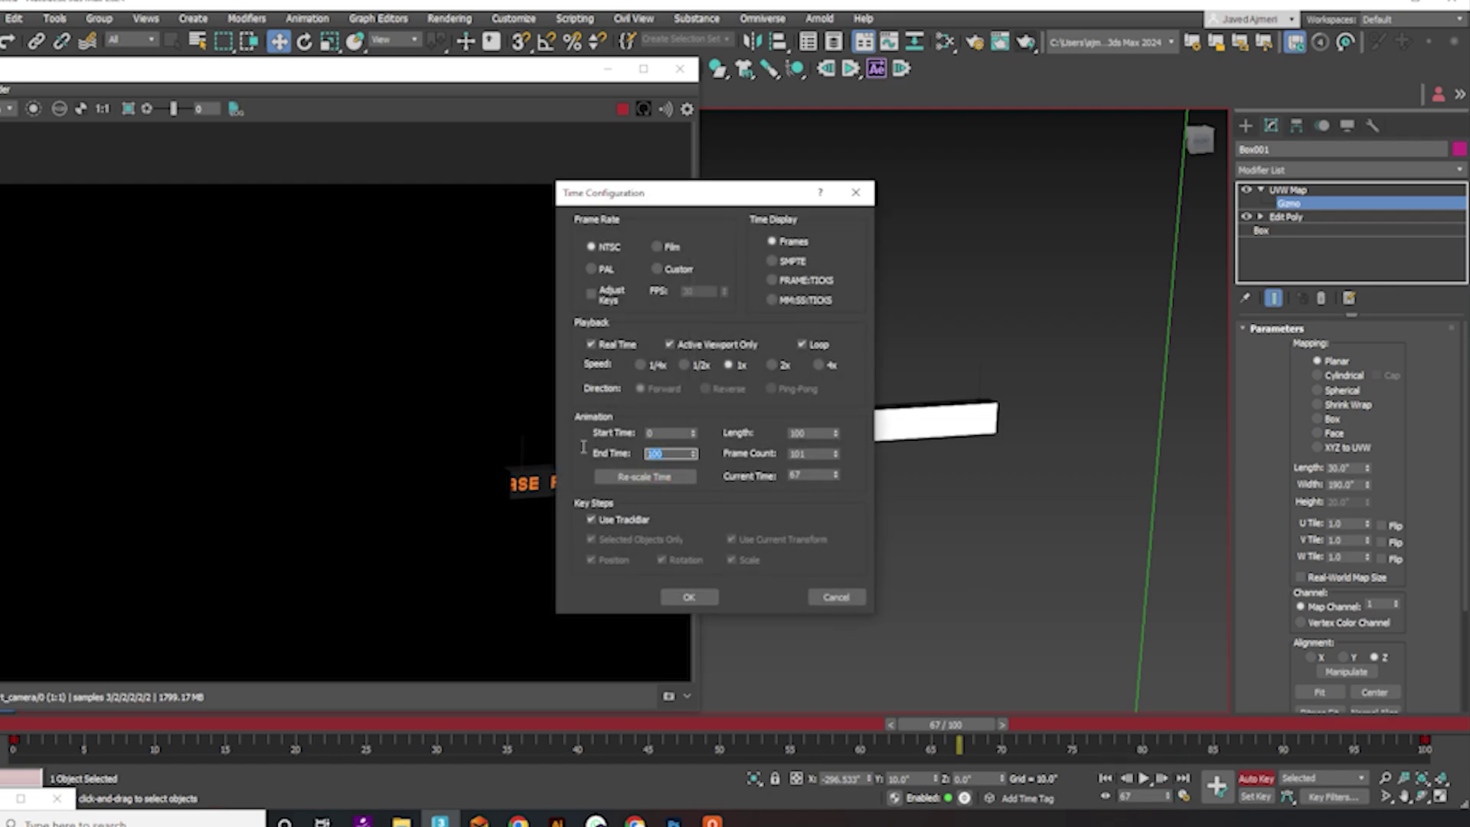
{"action": "type", "text": "300"}
{"action": "key", "text": "Return"}
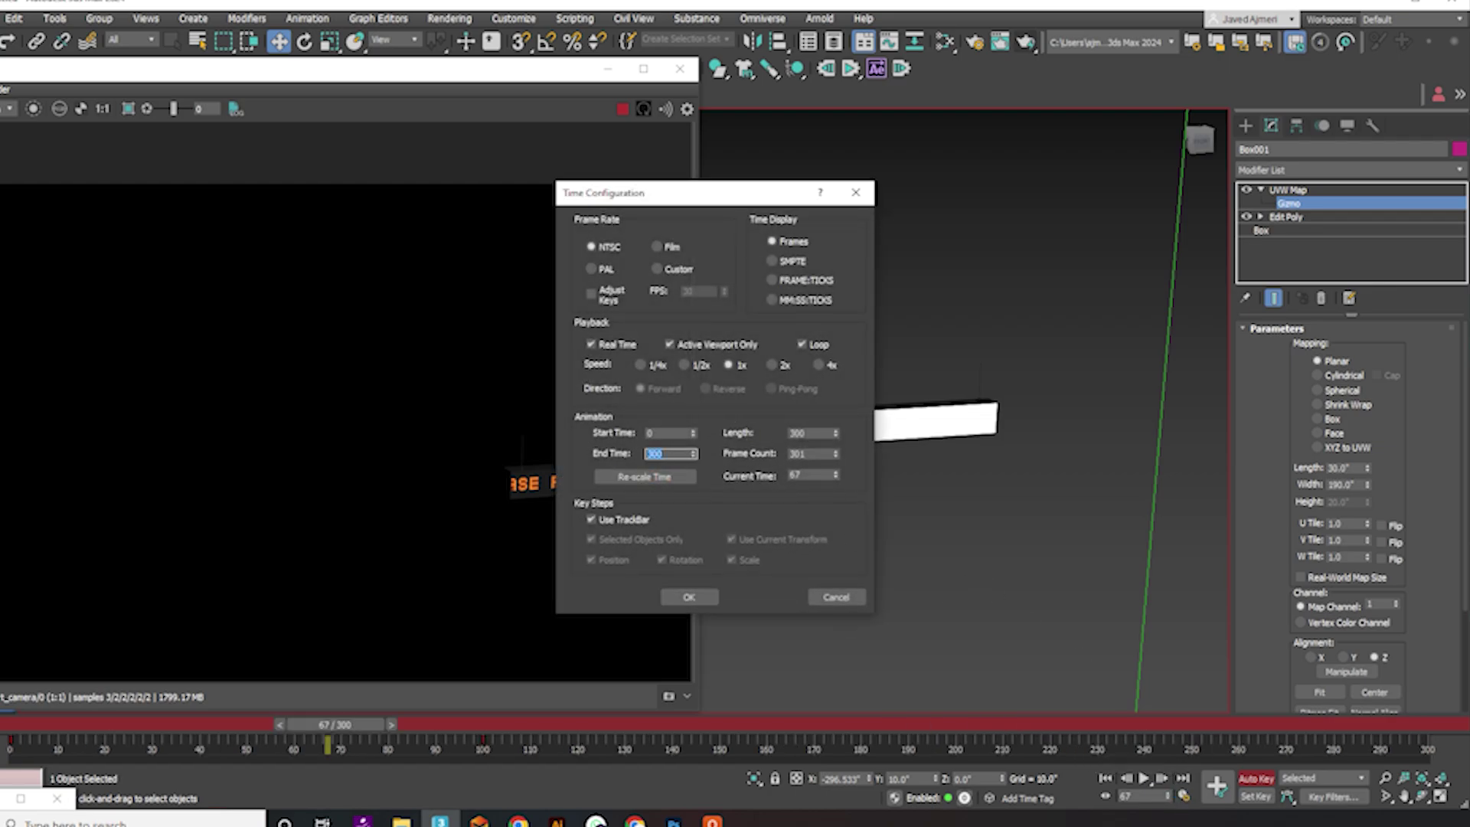
{"action": "type", "text": "500"}
{"action": "key", "text": "Return"}
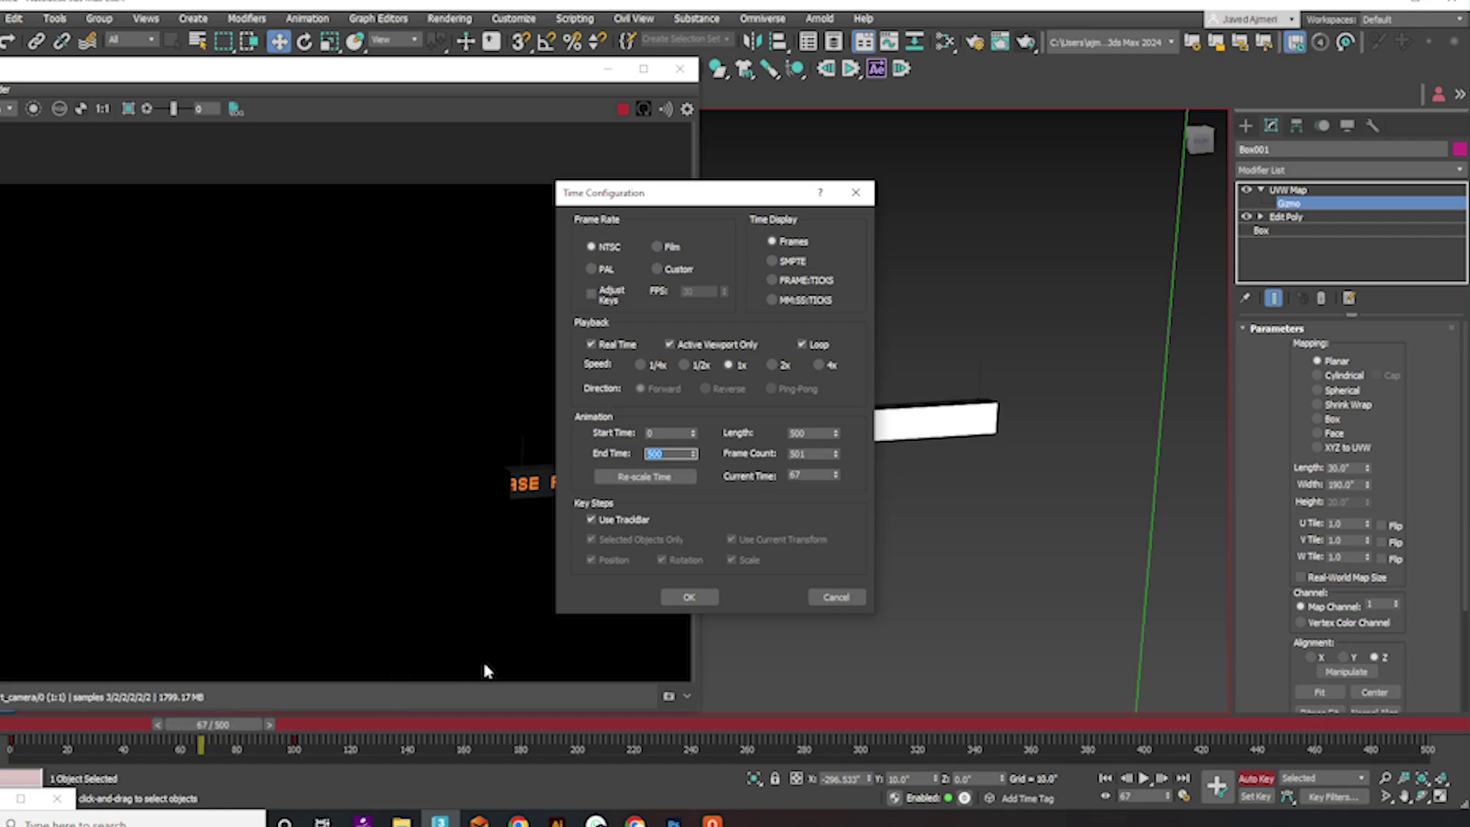
{"action": "left_click", "coordinate": [687, 603]}
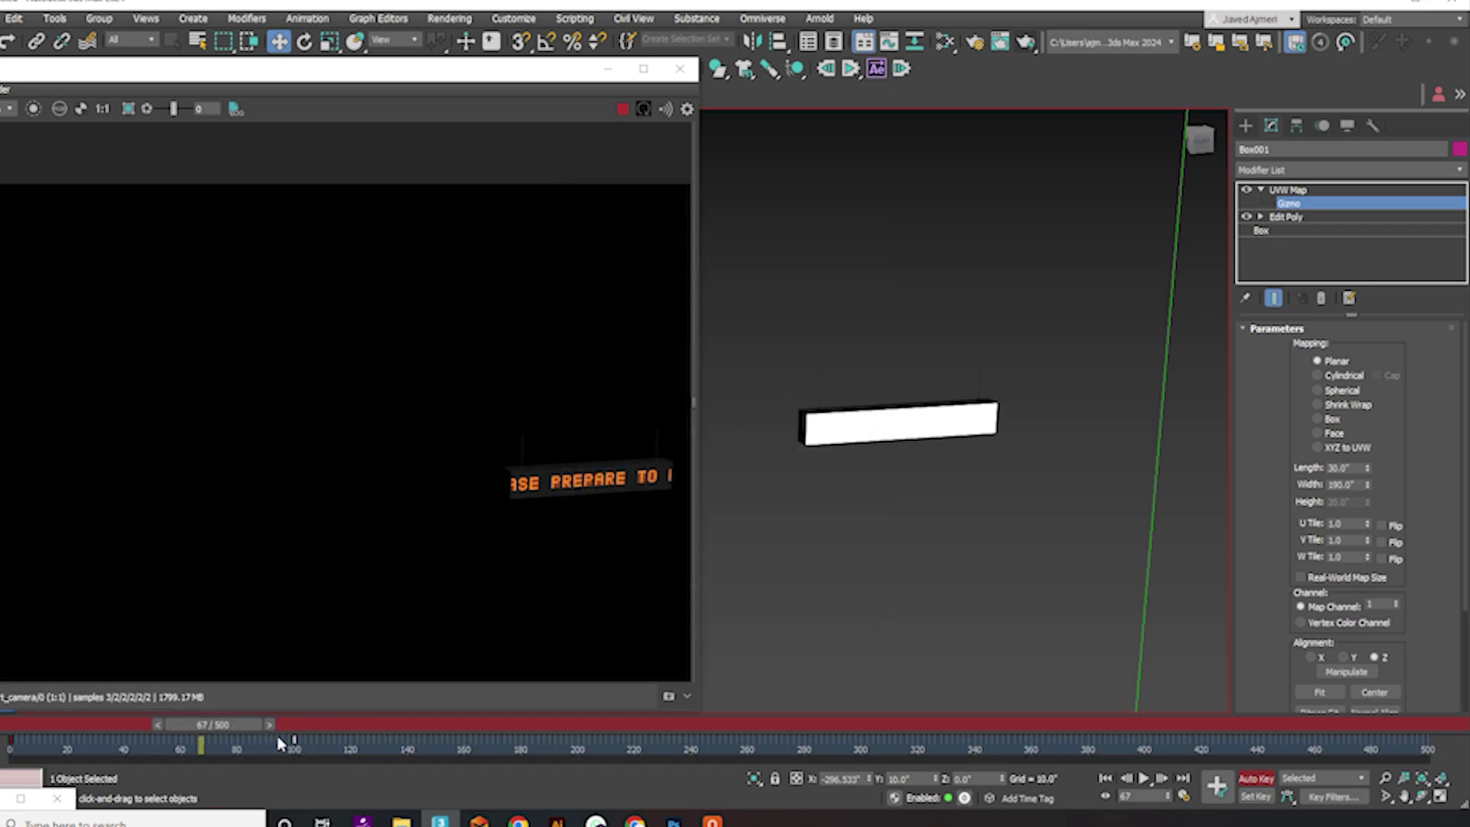
- Move the gizmo's key from frame 100 to frame 500 and play the slower text scroll
{"action": "left_click_drag", "start_coordinate": [295, 744], "coordinate": [1428, 743]}
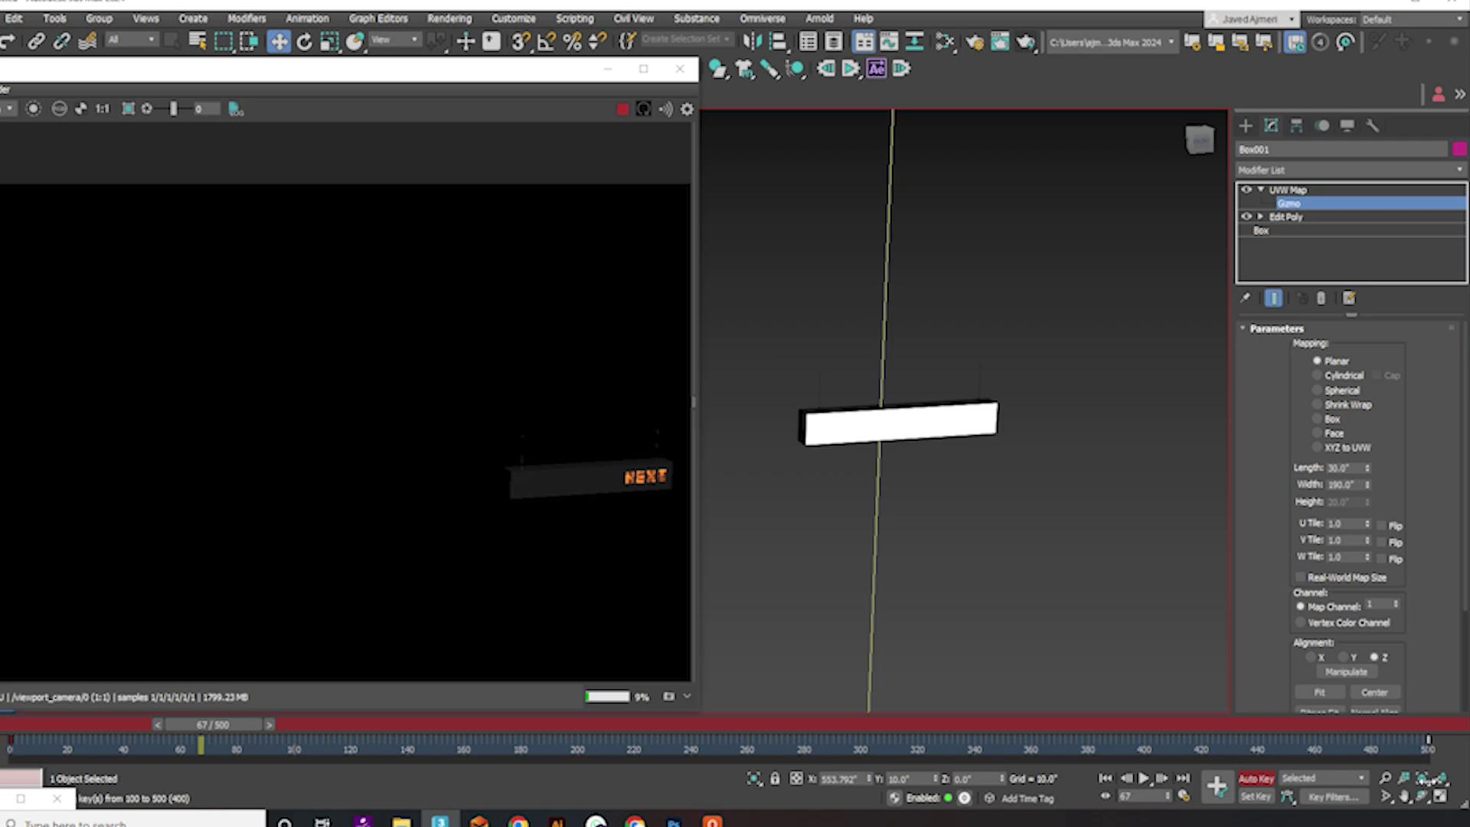
{"action": "left_click", "coordinate": [1144, 779]}
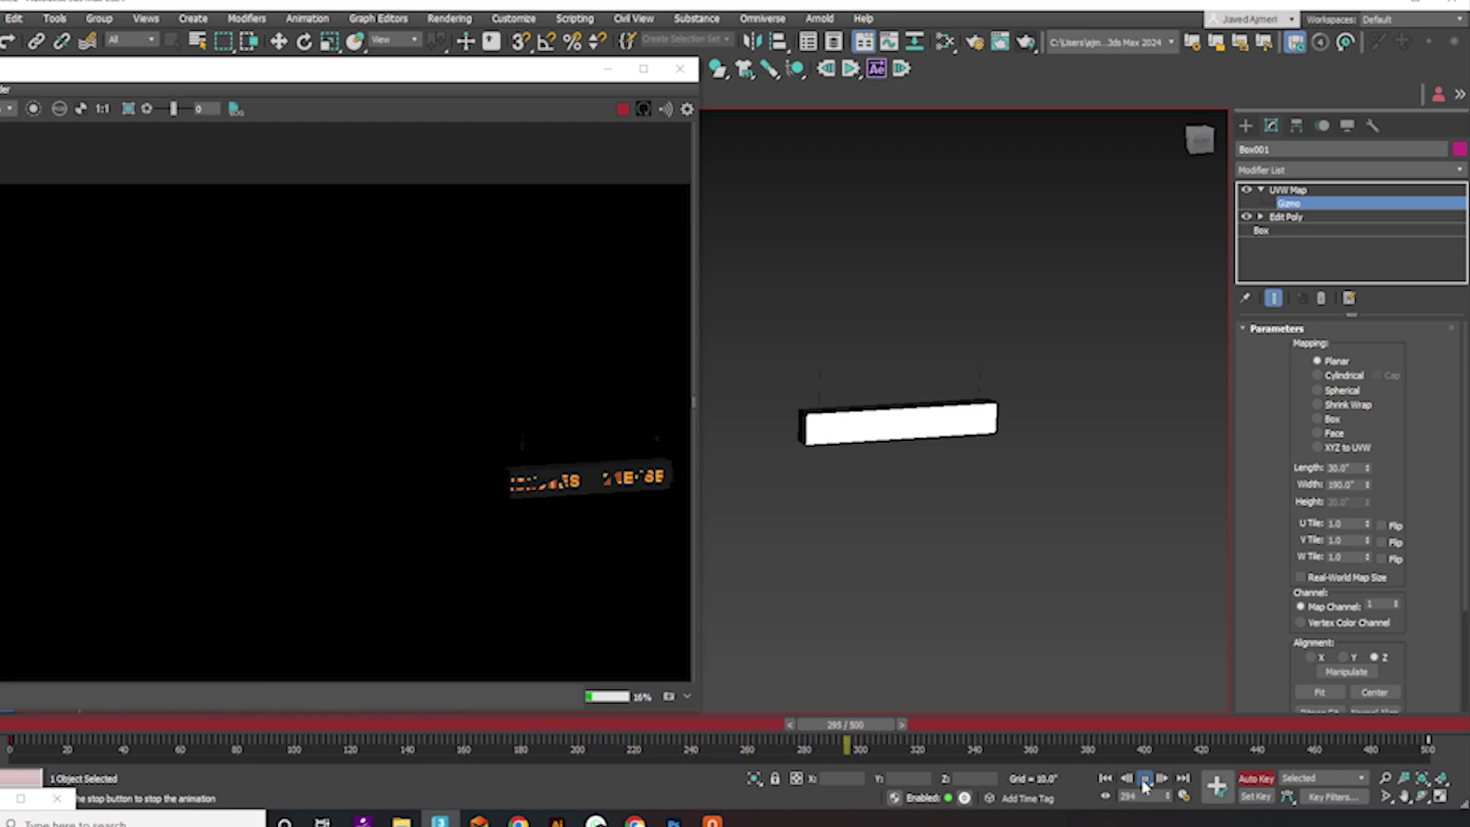
{"action": "left_click", "coordinate": [1144, 778]}
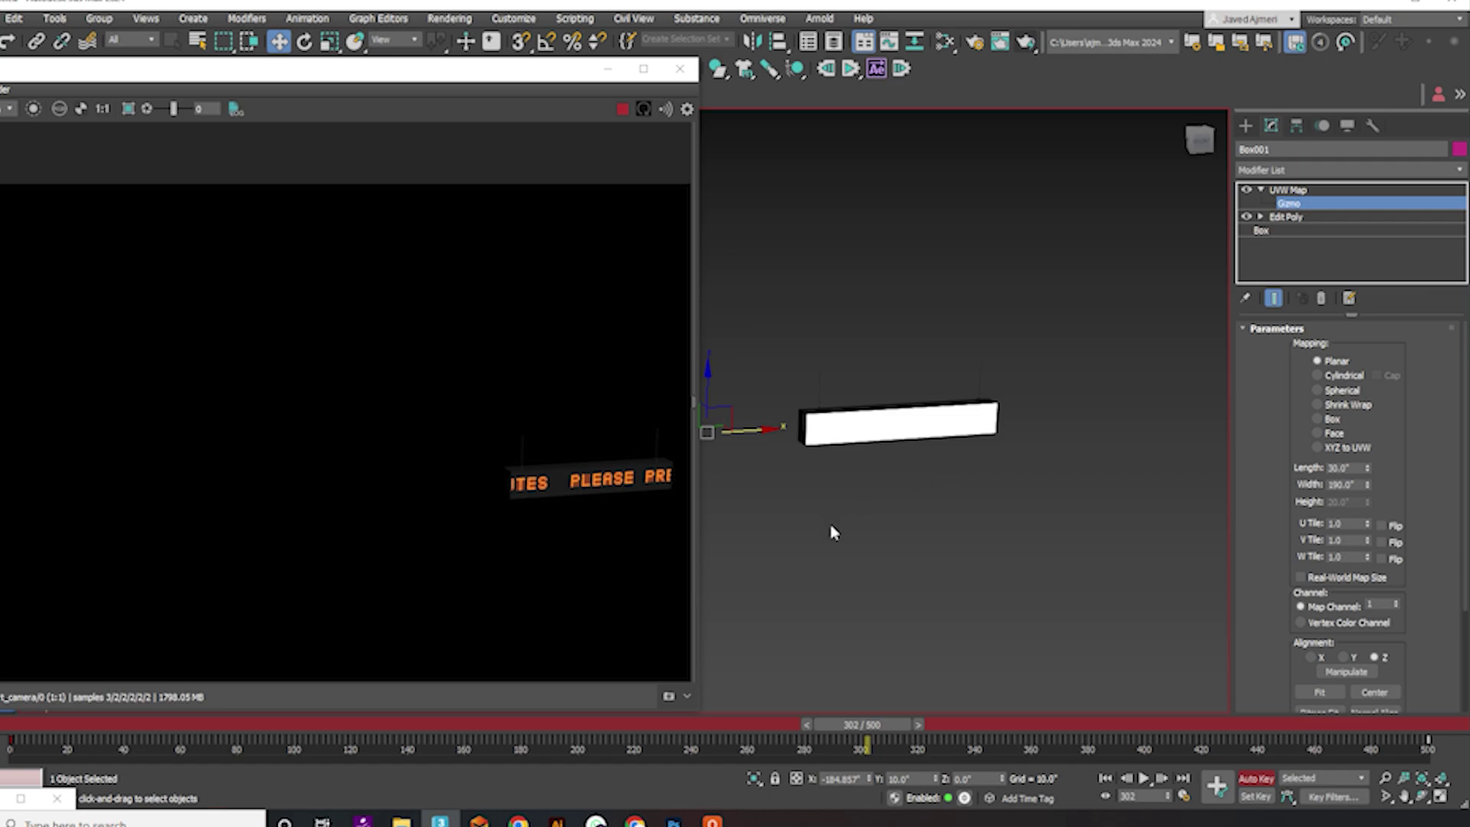
- Open the Curve Editor for the sign box and show the position curves of its UVW Map gizmo
{"action": "scroll", "coordinate": [997, 446], "scroll_direction": "up", "scroll_amount": 5}
{"action": "middle_click_drag", "start_coordinate": [1000, 446], "coordinate": [909, 557]}
{"action": "right_click", "coordinate": [910, 557]}
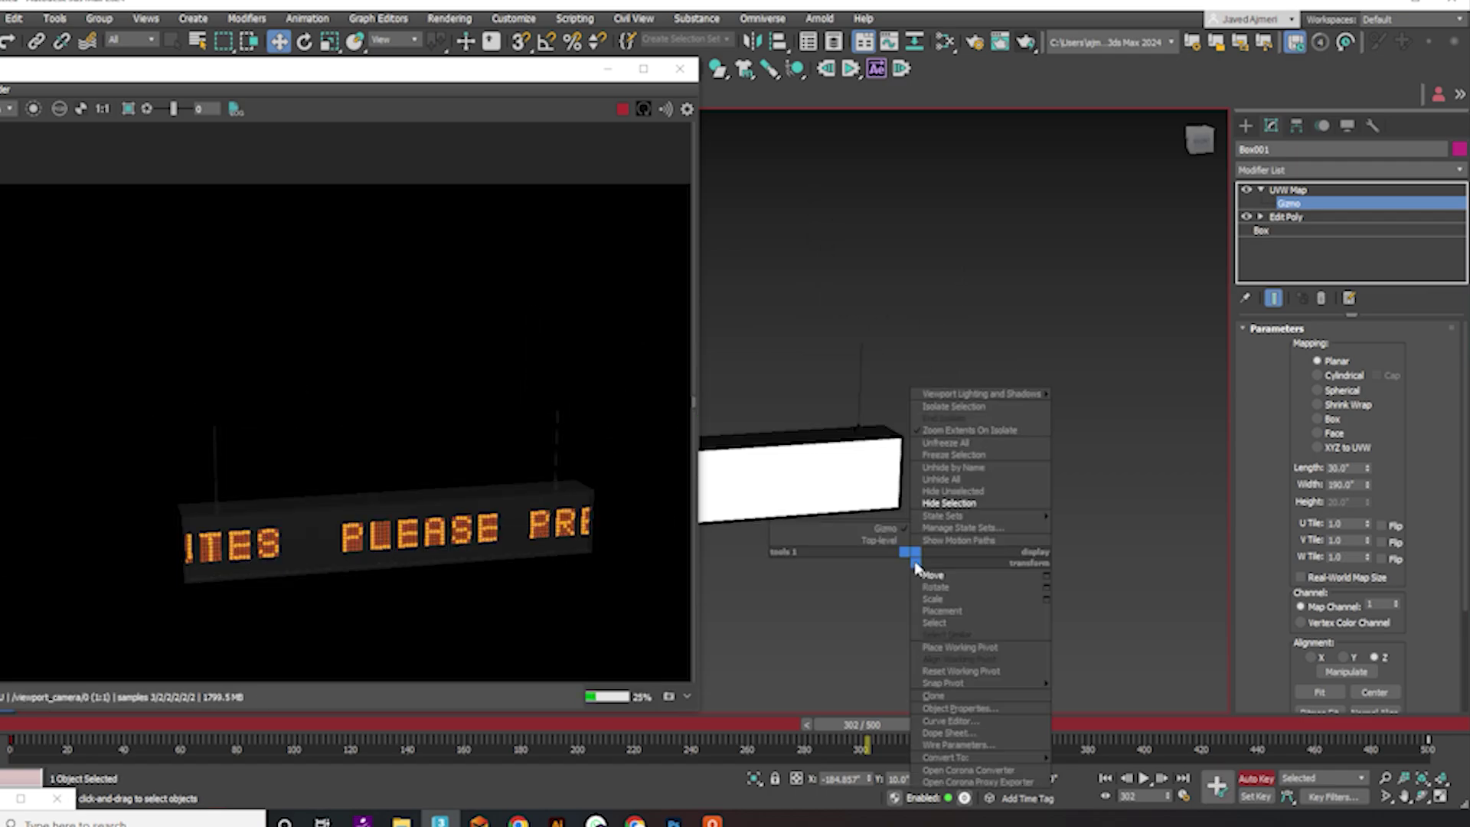
{"action": "left_click", "coordinate": [968, 723]}
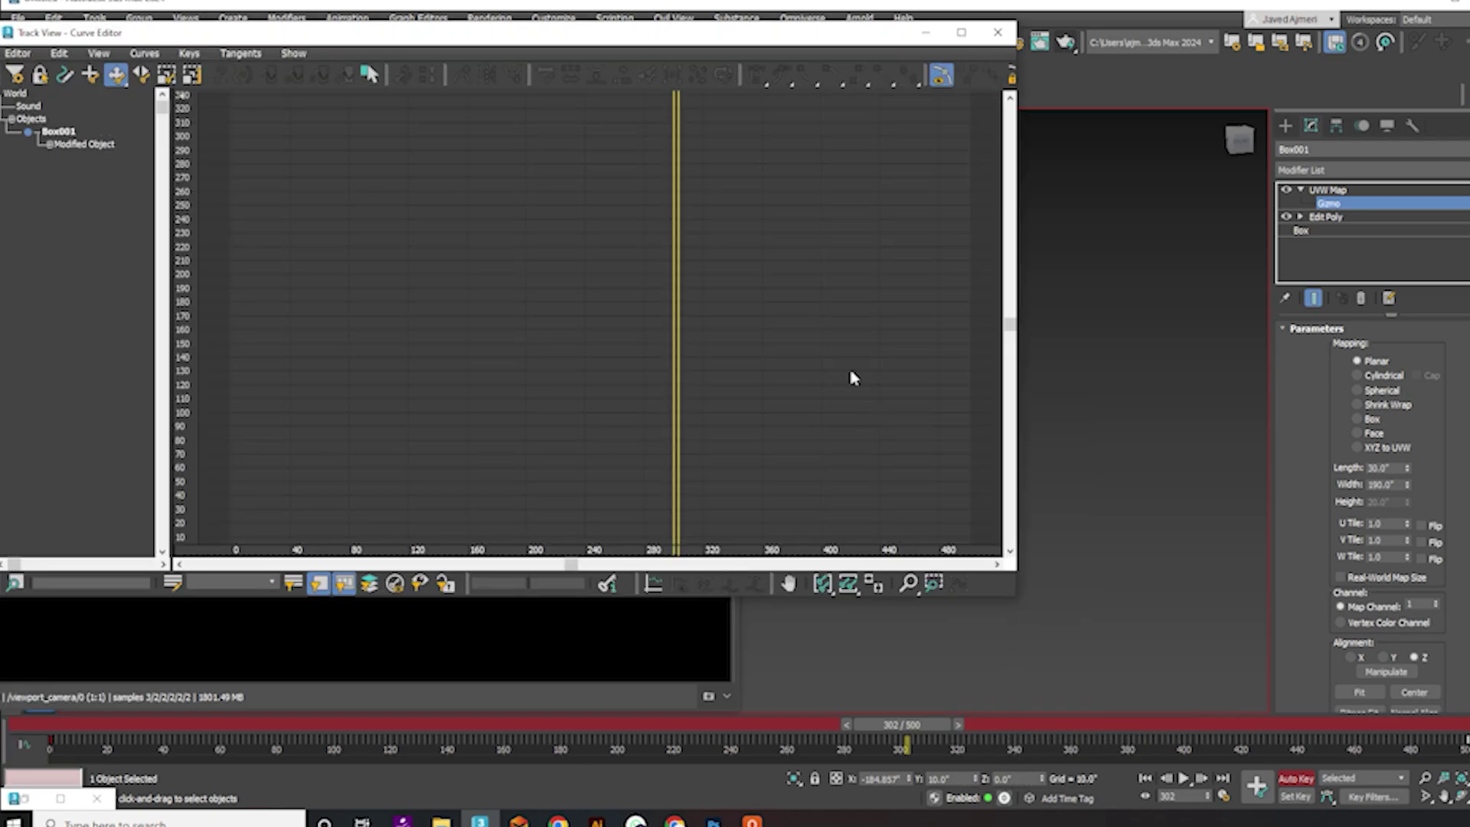
{"action": "left_click", "coordinate": [70, 158]}
{"action": "left_click", "coordinate": [60, 157]}
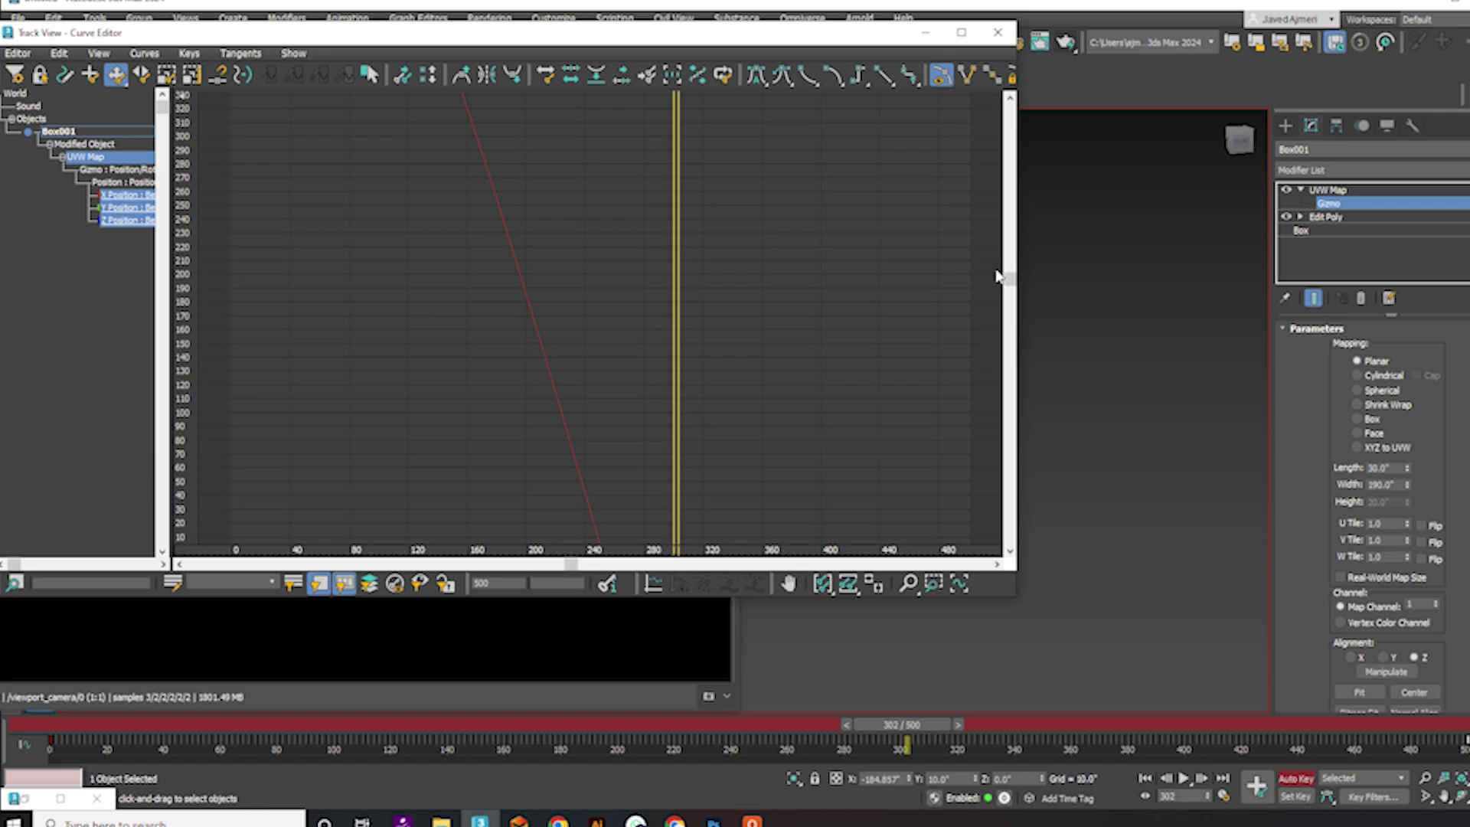
- Set the tangents of the X position curve's last and first keys to linear, and close the Curve Editor
{"action": "left_click_drag", "start_coordinate": [1007, 288], "coordinate": [1002, 479]}
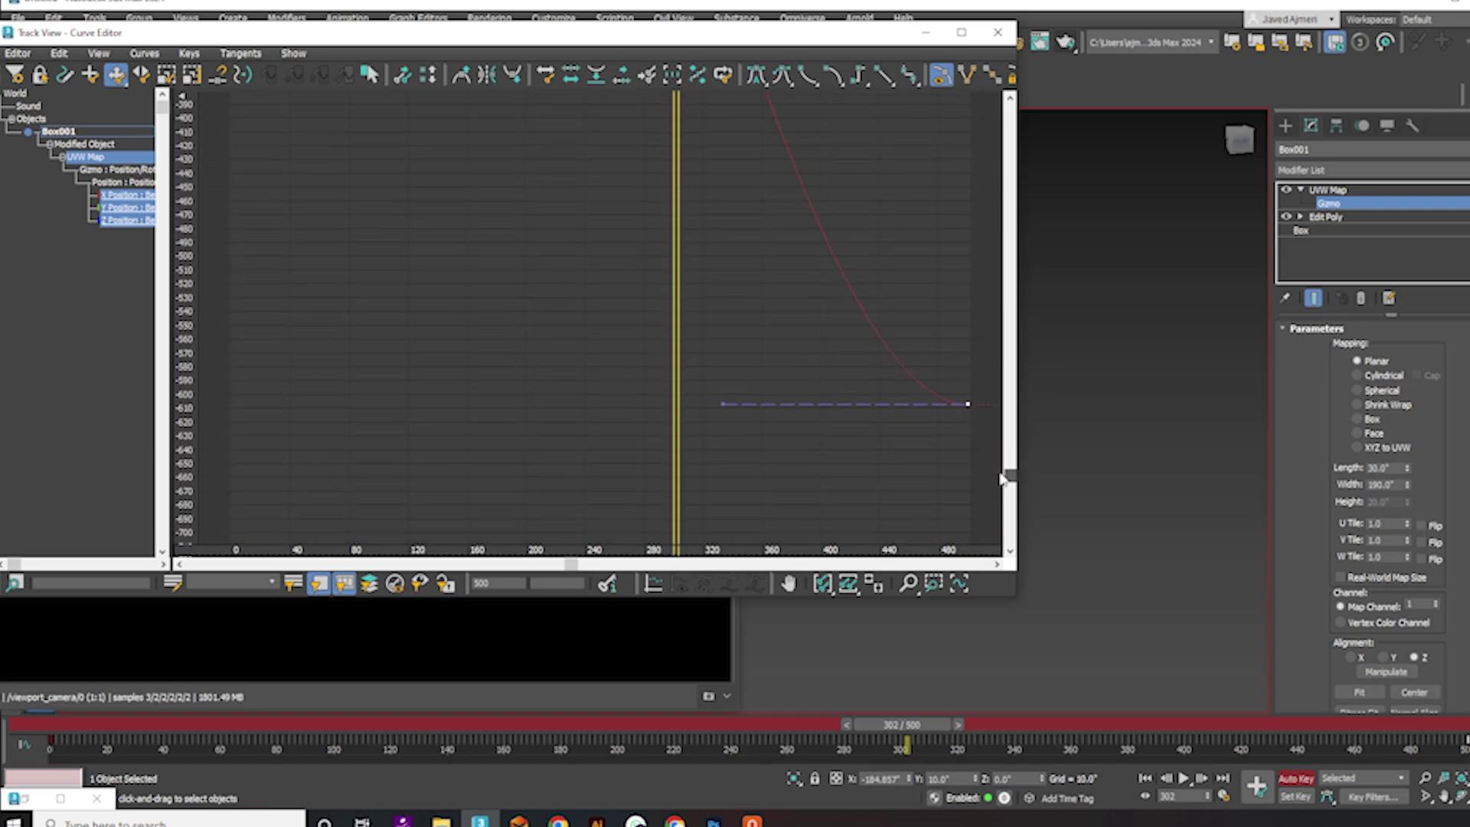
{"action": "left_click_drag", "start_coordinate": [944, 402], "coordinate": [950, 404]}
{"action": "left_click", "coordinate": [885, 75]}
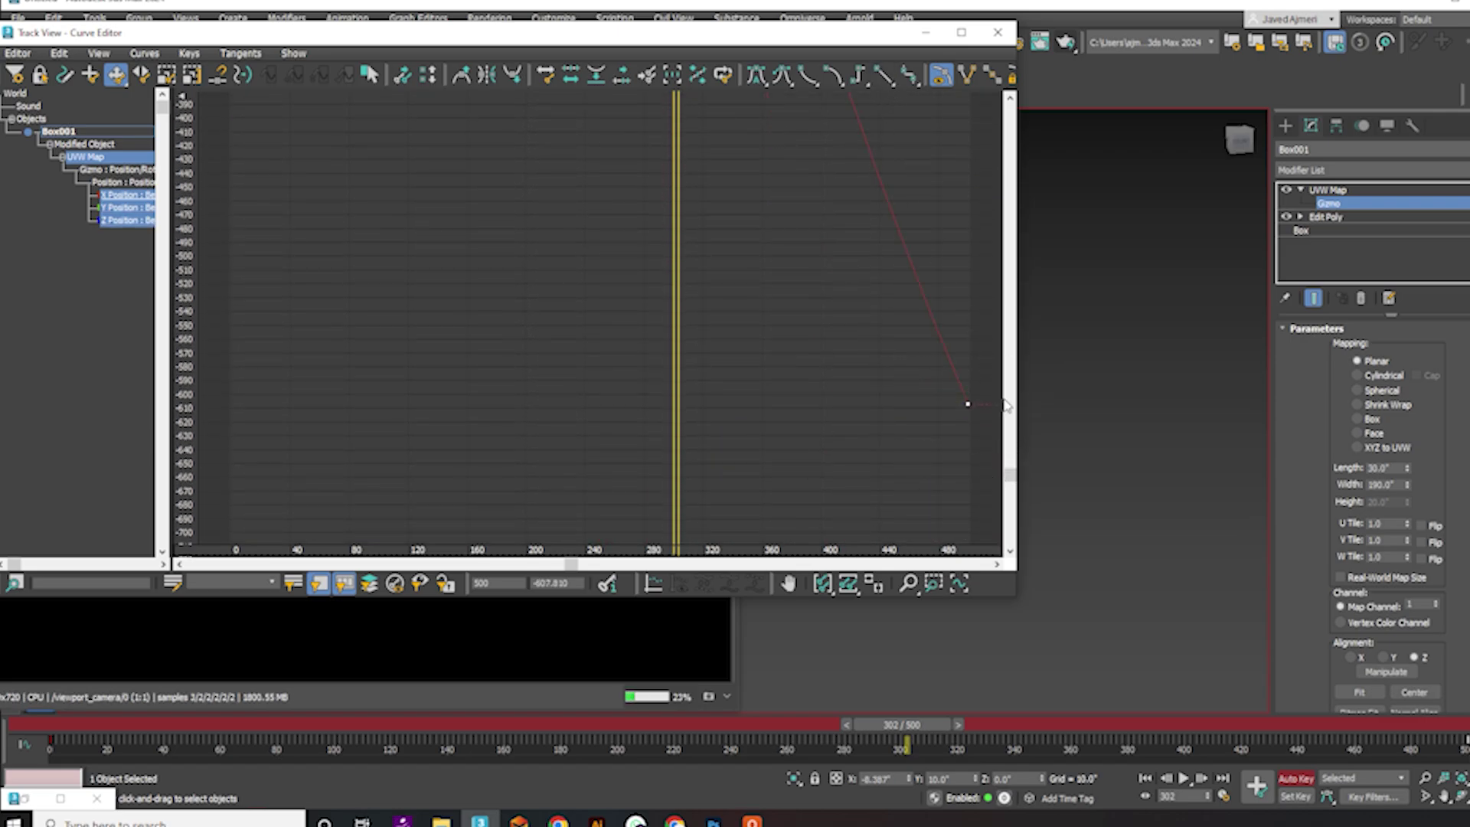
{"action": "left_click_drag", "start_coordinate": [1001, 467], "coordinate": [981, 168]}
{"action": "left_click_drag", "start_coordinate": [491, 222], "coordinate": [222, 376]}
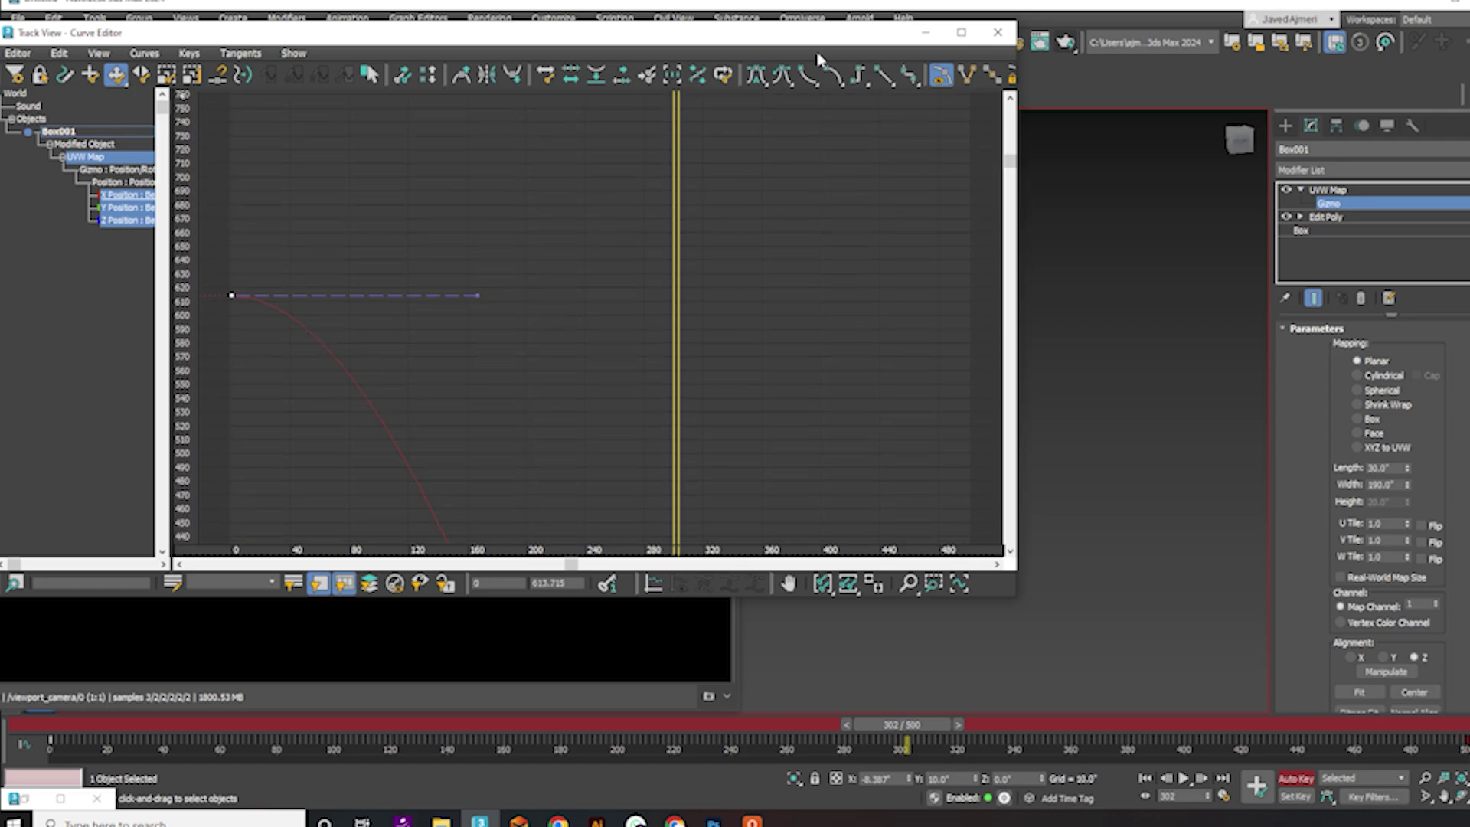
{"action": "left_click", "coordinate": [884, 80]}
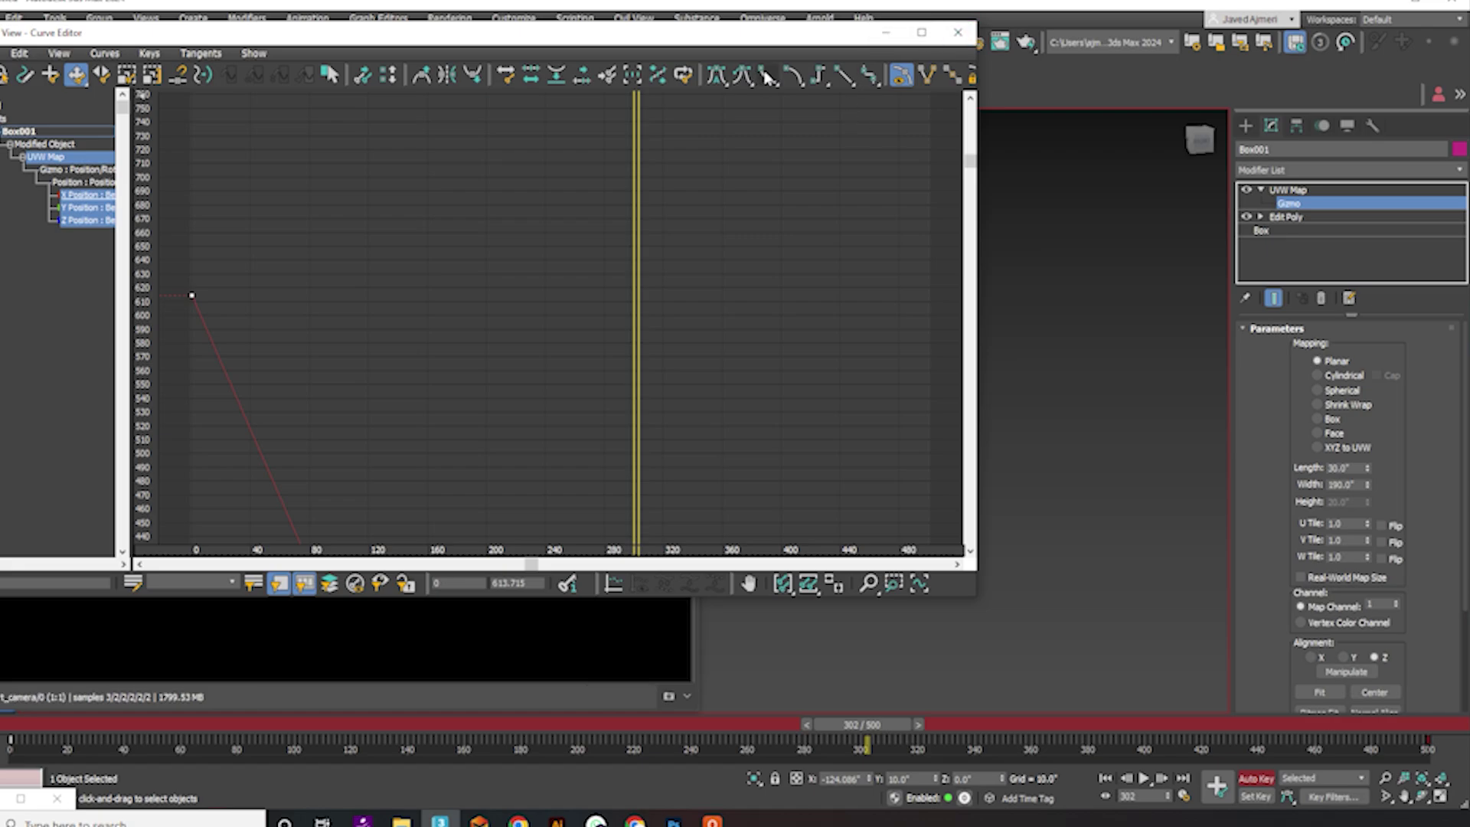
{"action": "left_click", "coordinate": [958, 32]}
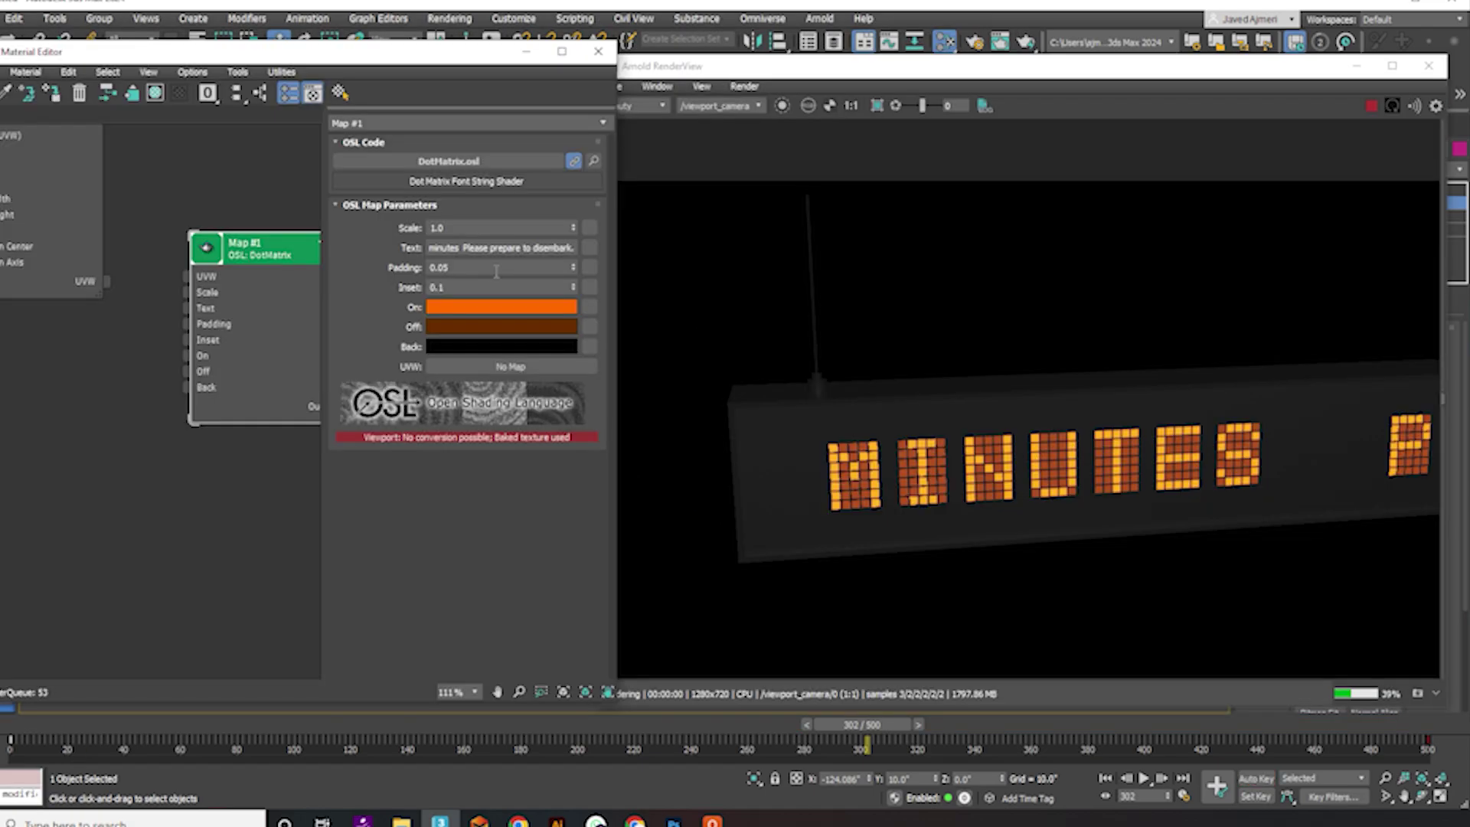
- Try padding values of 0.1 and 1.0 on the dot-matrix map
{"action": "double_click", "coordinate": [490, 268]}
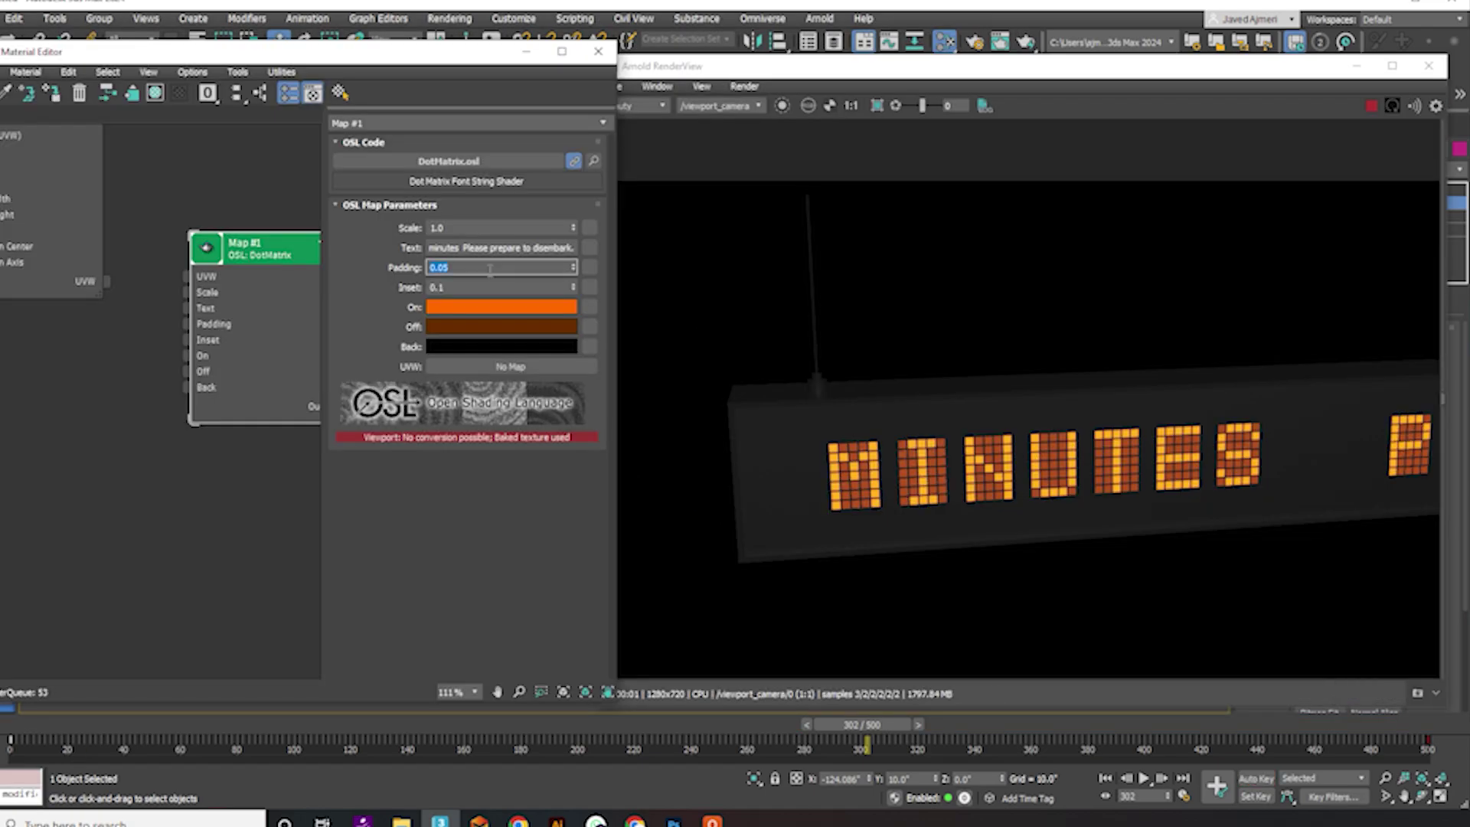
{"action": "type", "text": ".1"}
{"action": "key", "text": "Return"}
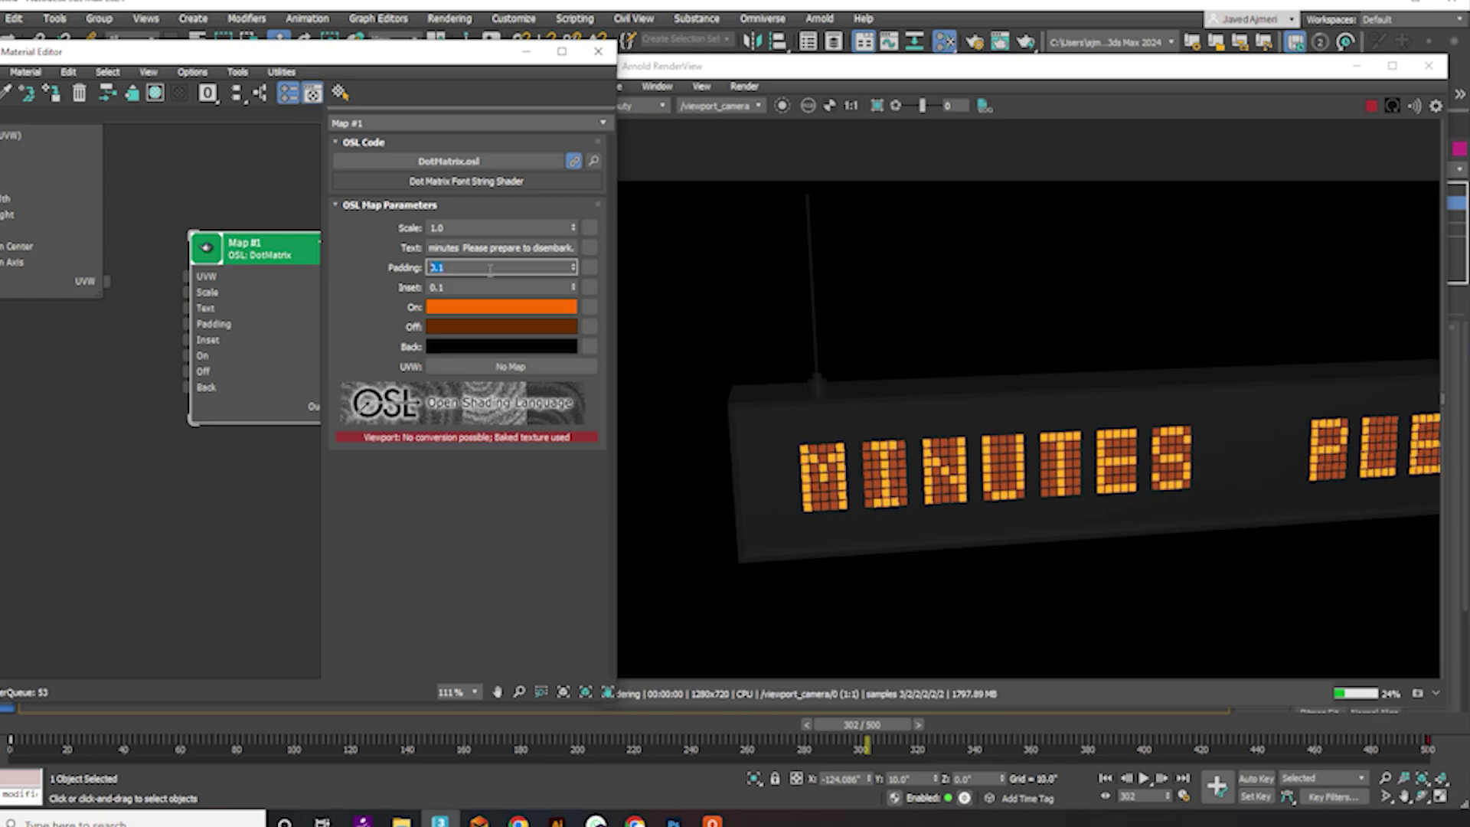
{"action": "type", "text": "1"}
{"action": "key", "text": "Return"}
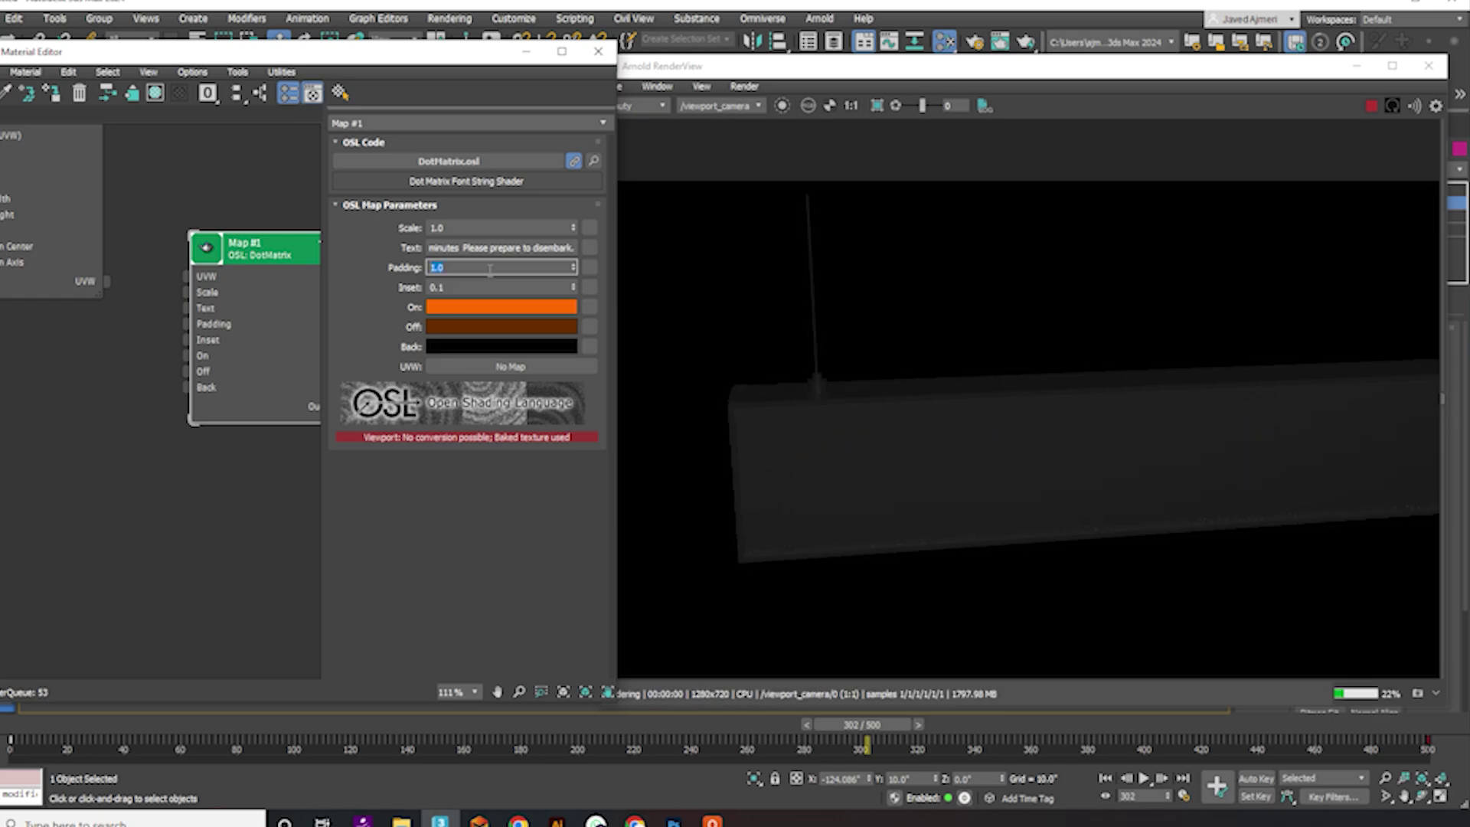
- Try padding values of 0.5 and 0.0 on the dot-matrix map, and settle on 0.05
{"action": "type", "text": ".5"}
{"action": "key", "text": "Return"}
{"action": "type", "text": "0"}
{"action": "key", "text": "Return"}
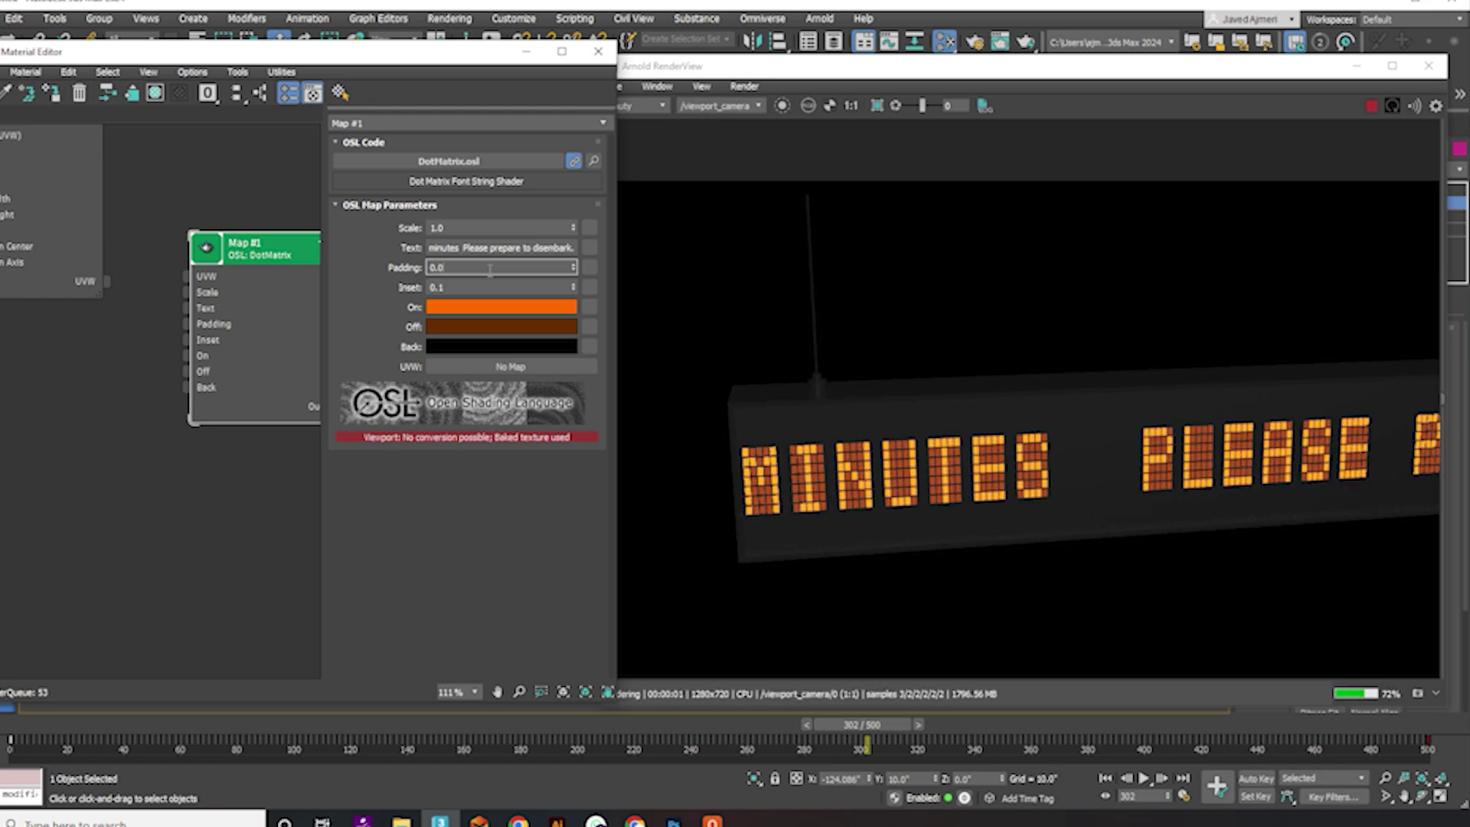
{"action": "type", "text": "5"}
{"action": "key", "text": "Return"}
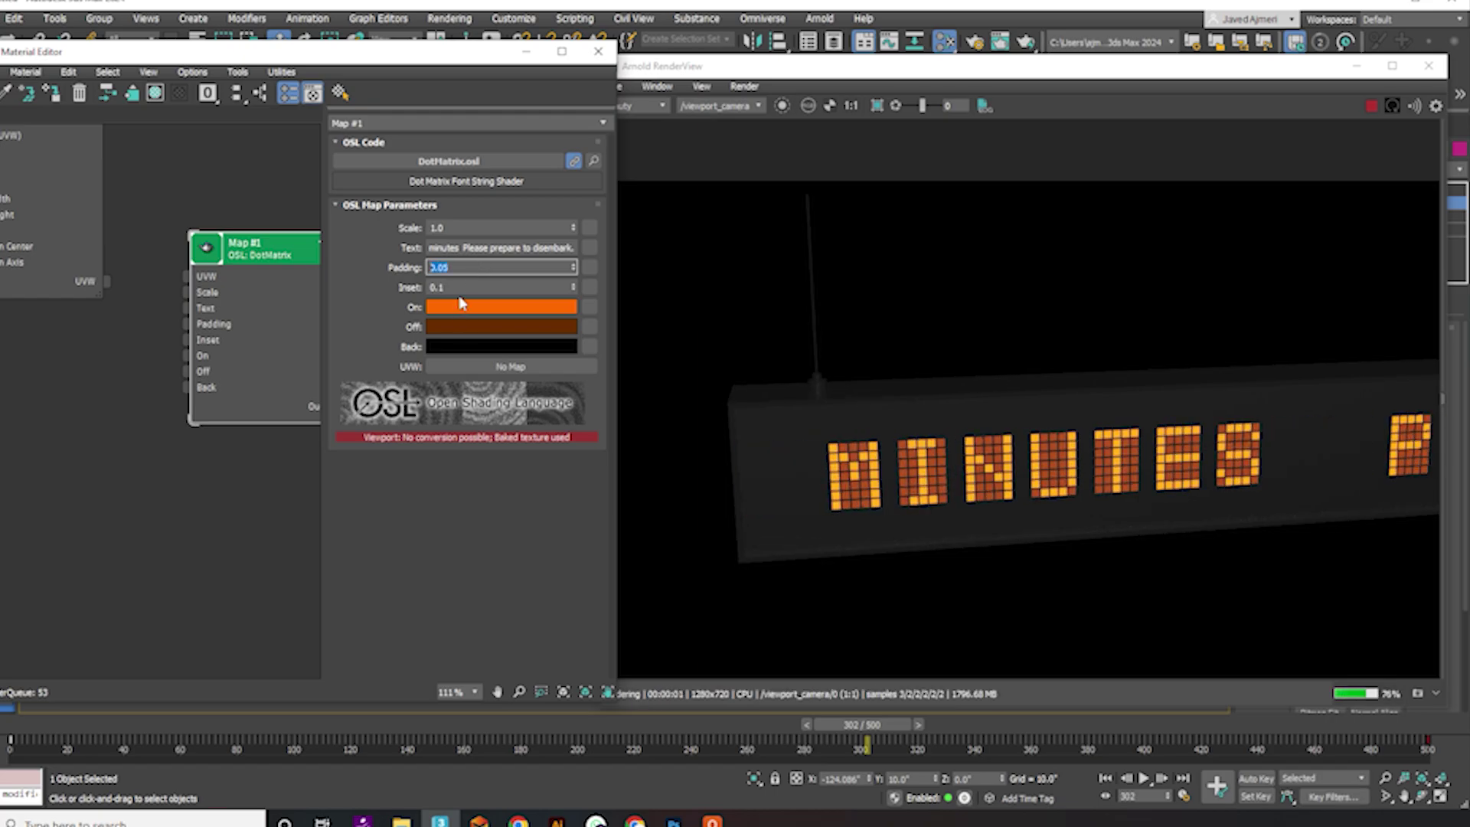
- Try inset values of 0.3 and 0.05 on the dot-matrix map
{"action": "key", "text": "Tab"}
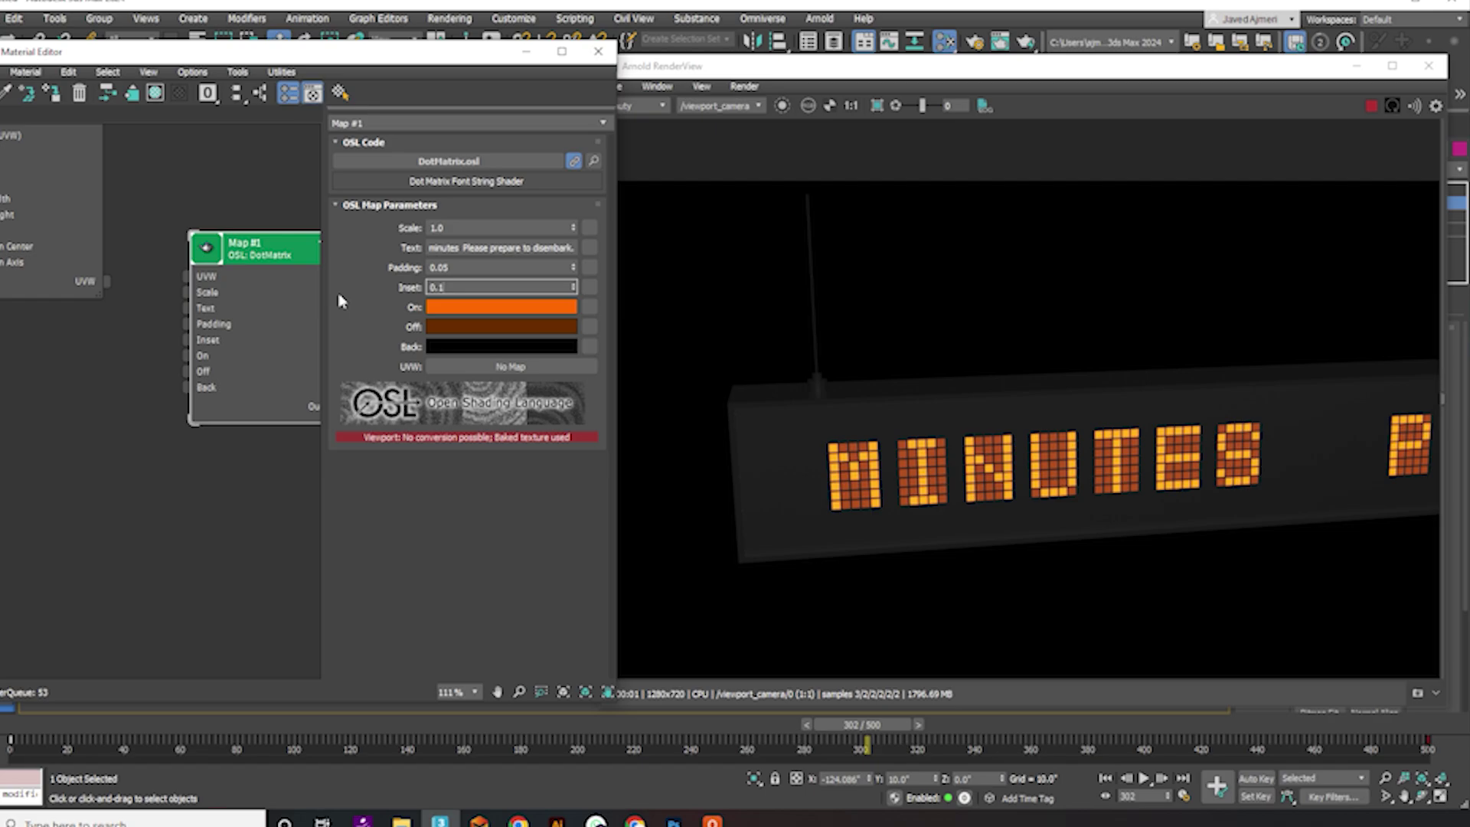
{"action": "type", "text": "1"}
{"action": "key", "text": "Return"}
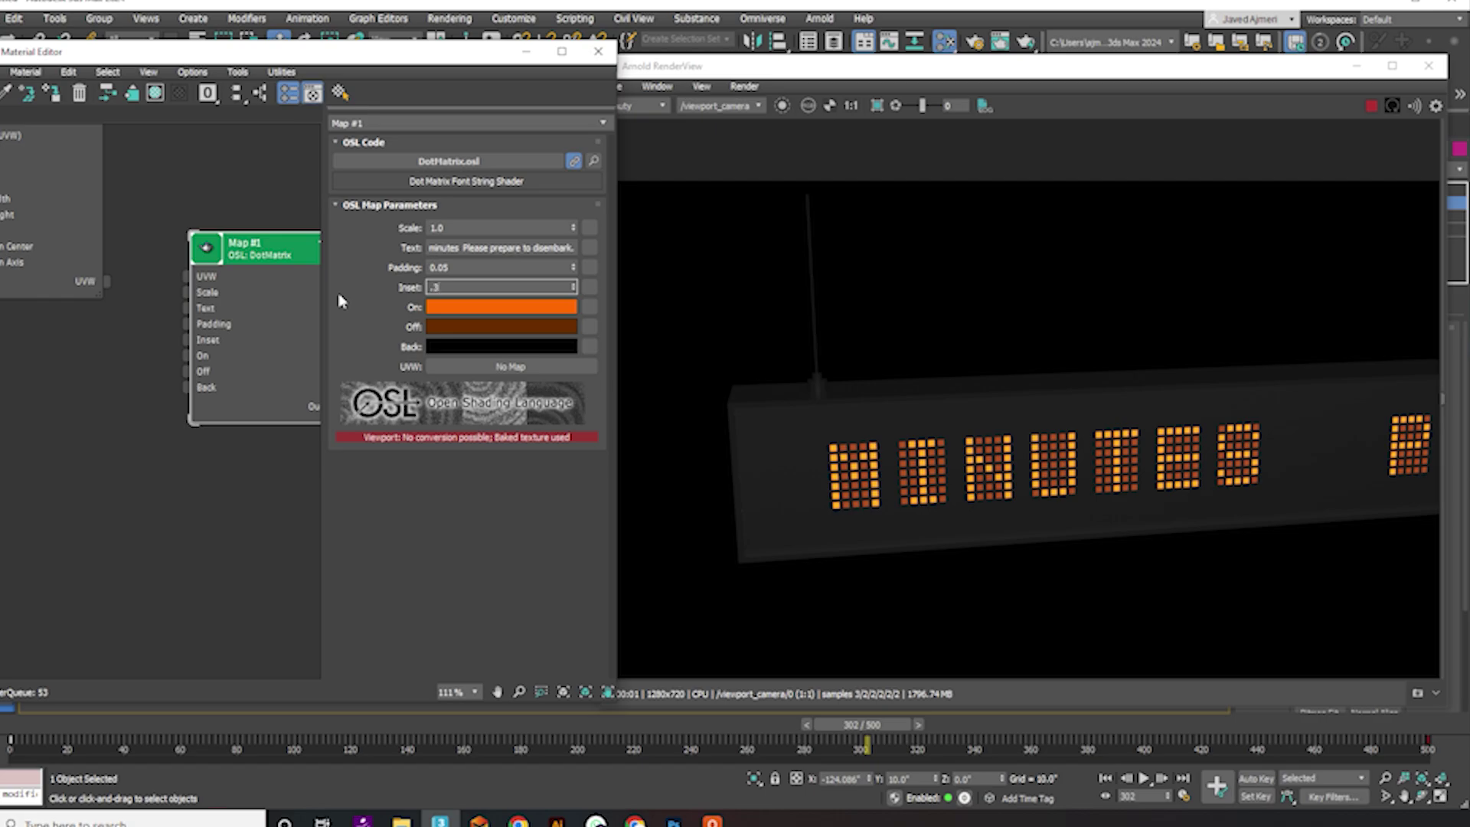
{"action": "type", "text": ".3"}
{"action": "key", "text": "Return"}
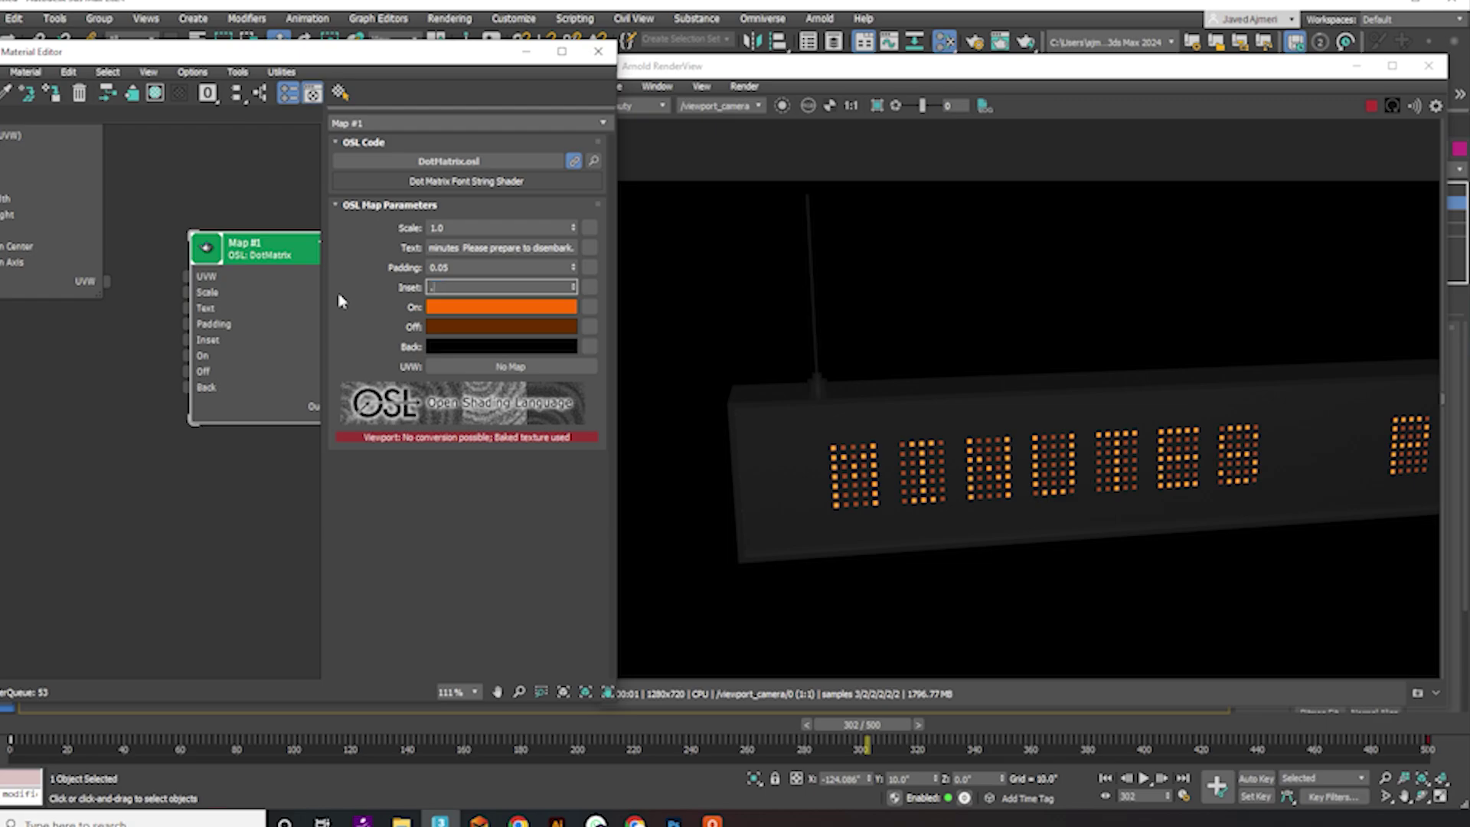
{"action": "type", "text": ".05"}
{"action": "key", "text": "Return"}
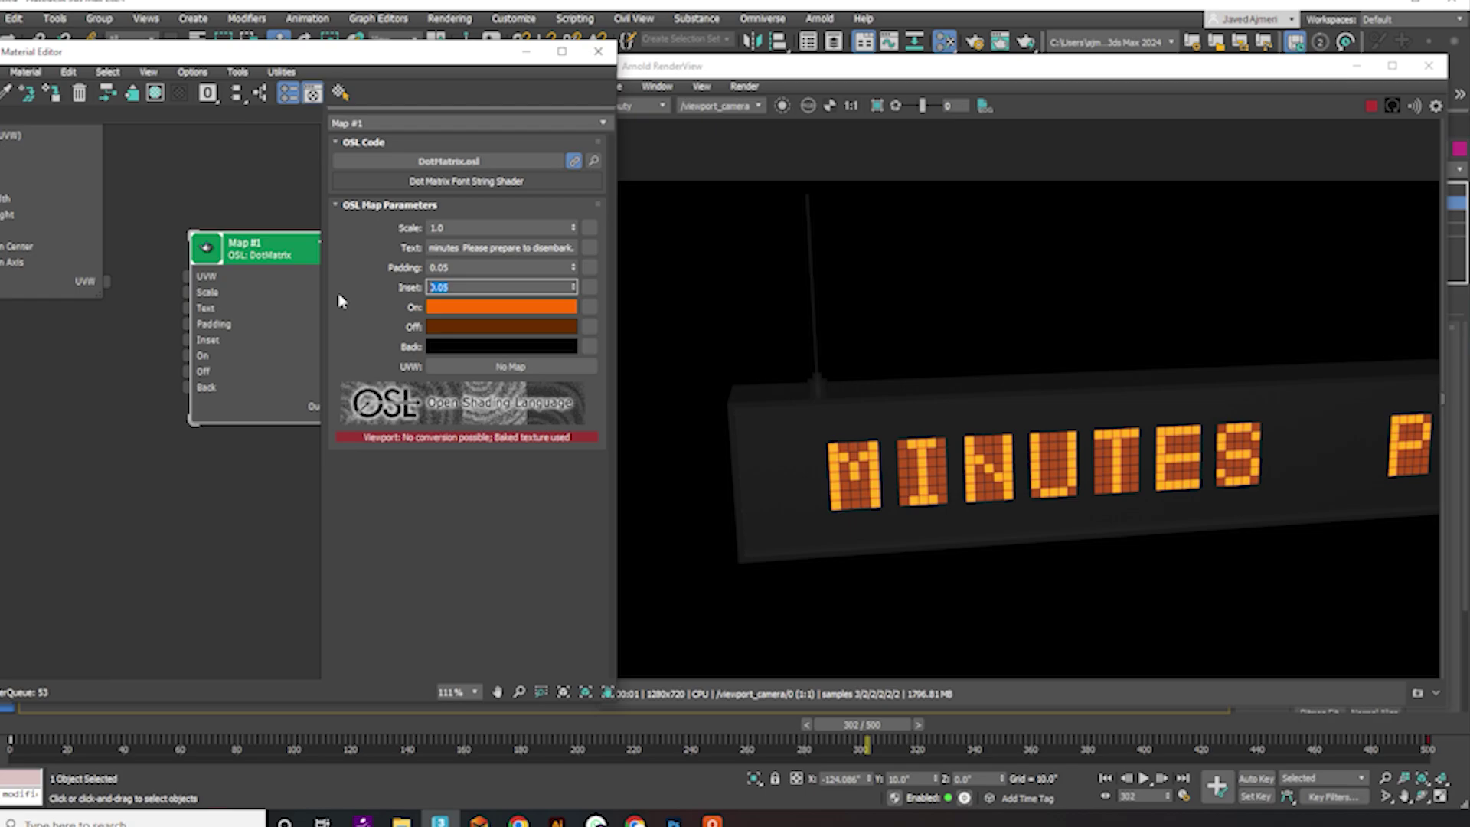
- Try an inset of 0.15 on the dot-matrix map, and settle on 0.2
{"action": "type", "text": ".1"}
{"action": "key", "text": "Return"}
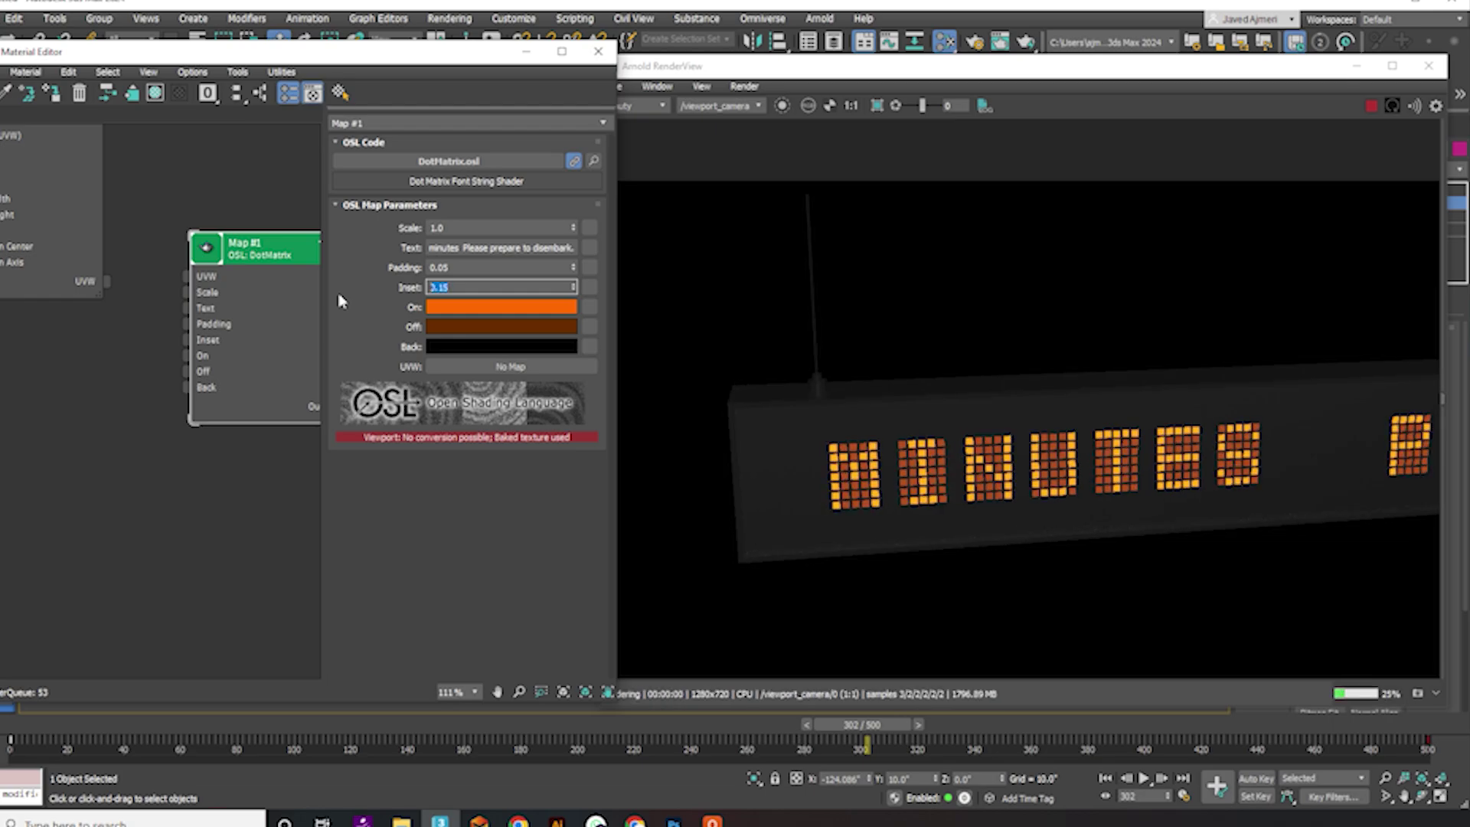
{"action": "type", "text": ".2"}
{"action": "key", "text": "Return"}
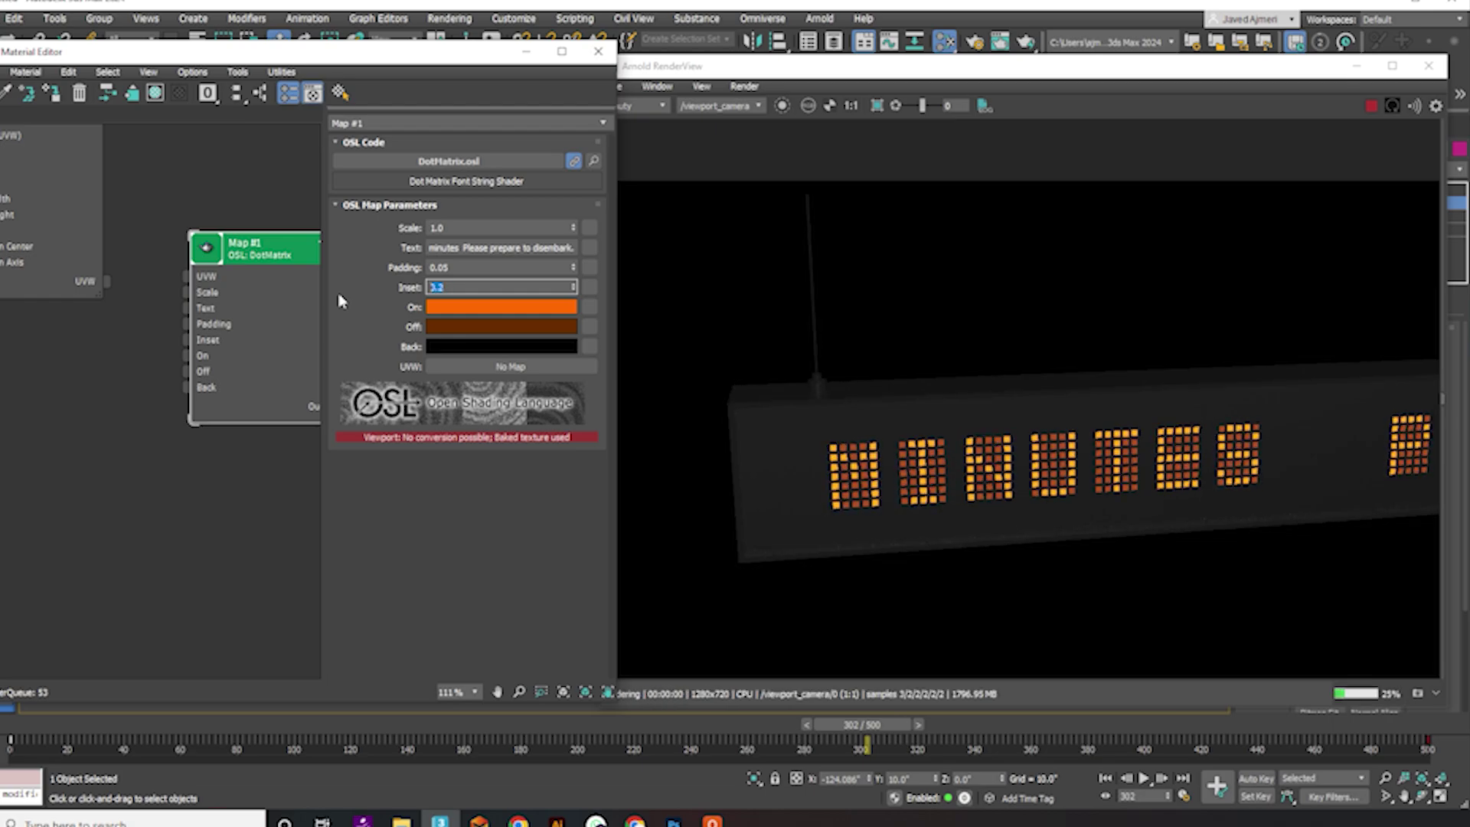
- Darken the dot-matrix map's Off color to 381800
{"action": "scroll", "coordinate": [1111, 440], "scroll_direction": "down", "scroll_amount": 1}
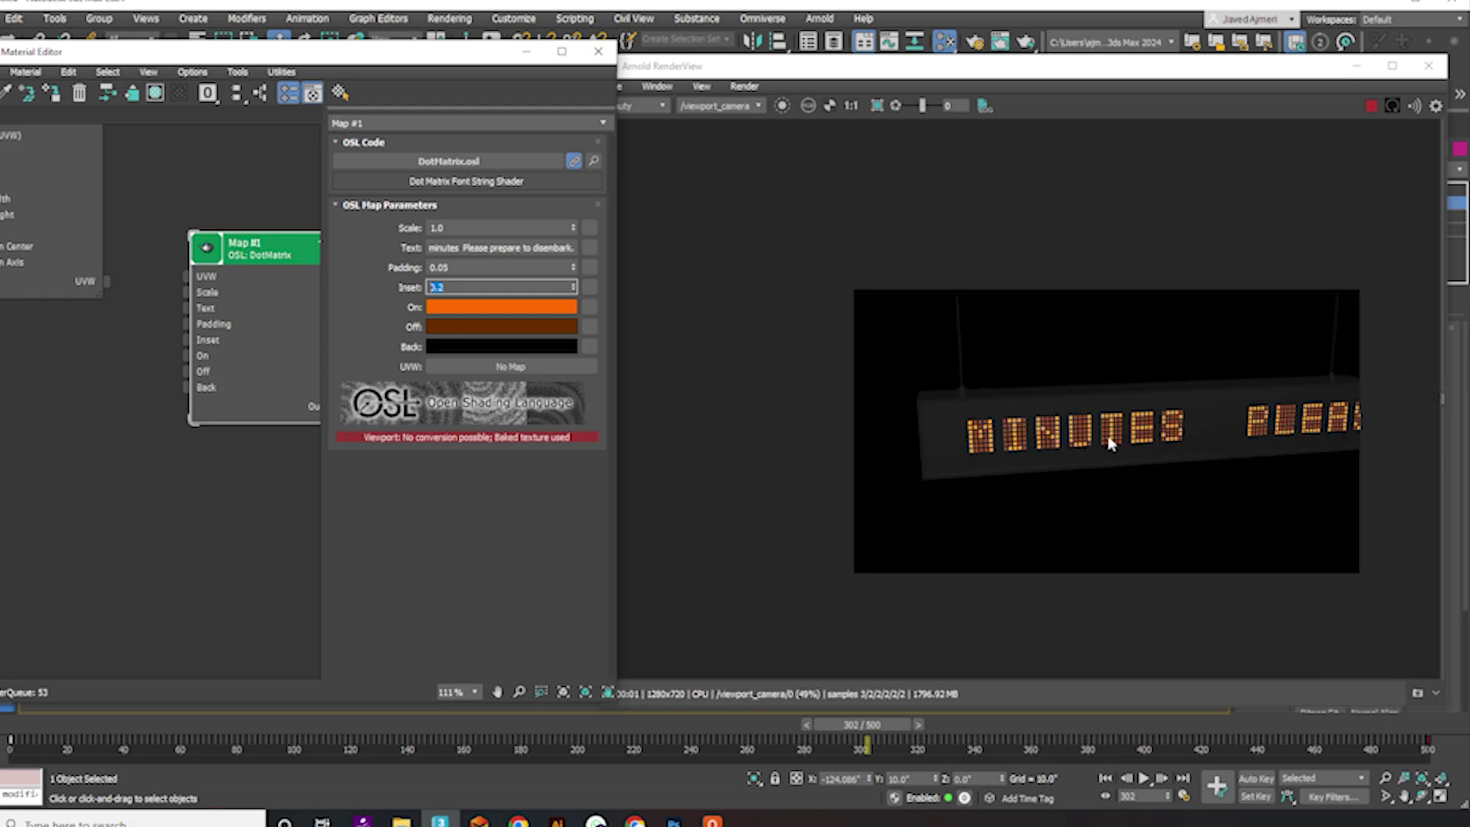
{"action": "scroll", "coordinate": [1152, 448], "scroll_direction": "down", "scroll_amount": 1}
{"action": "left_click", "coordinate": [493, 330]}
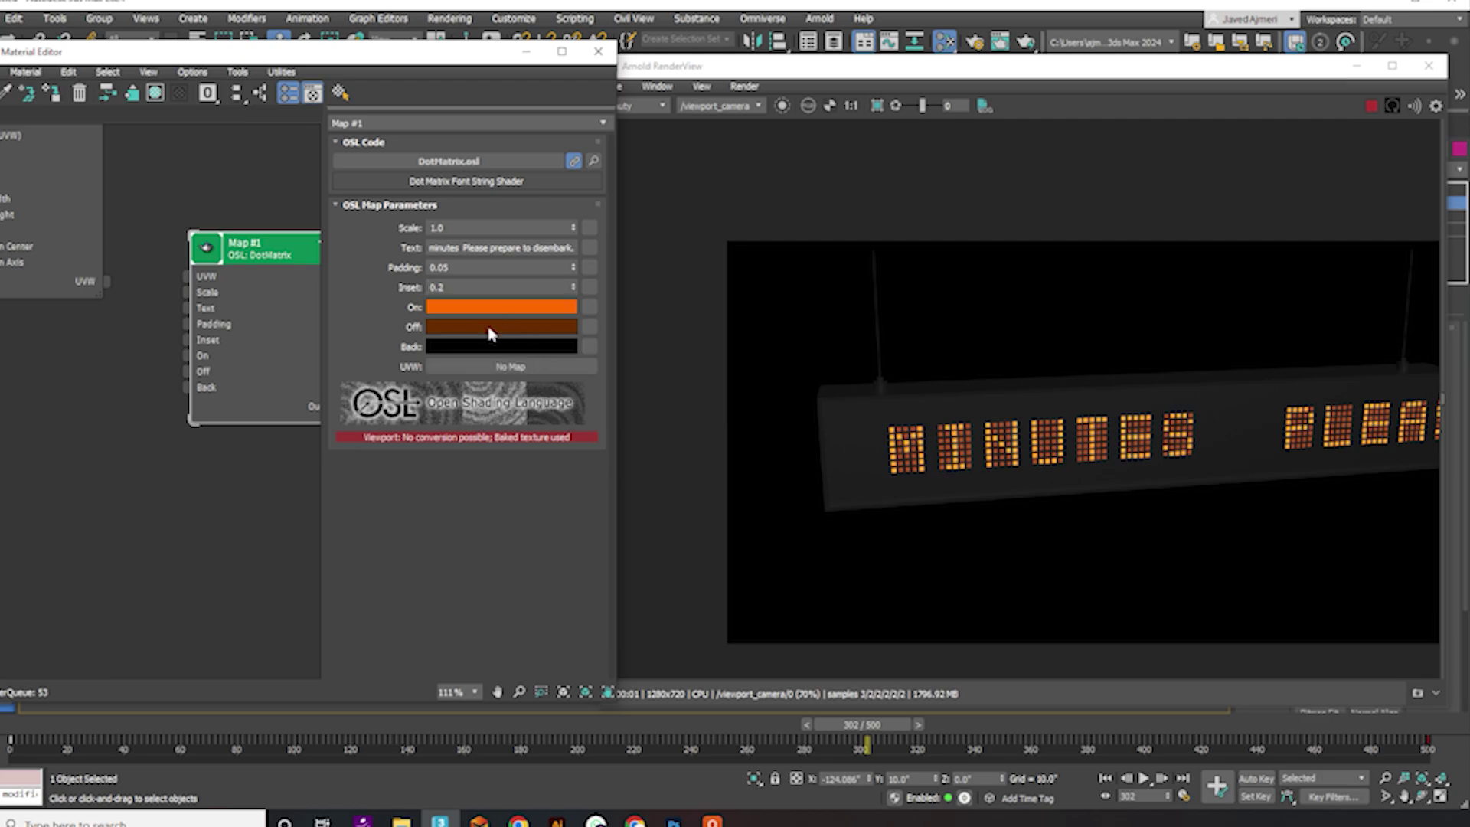
{"action": "left_click", "coordinate": [220, 232]}
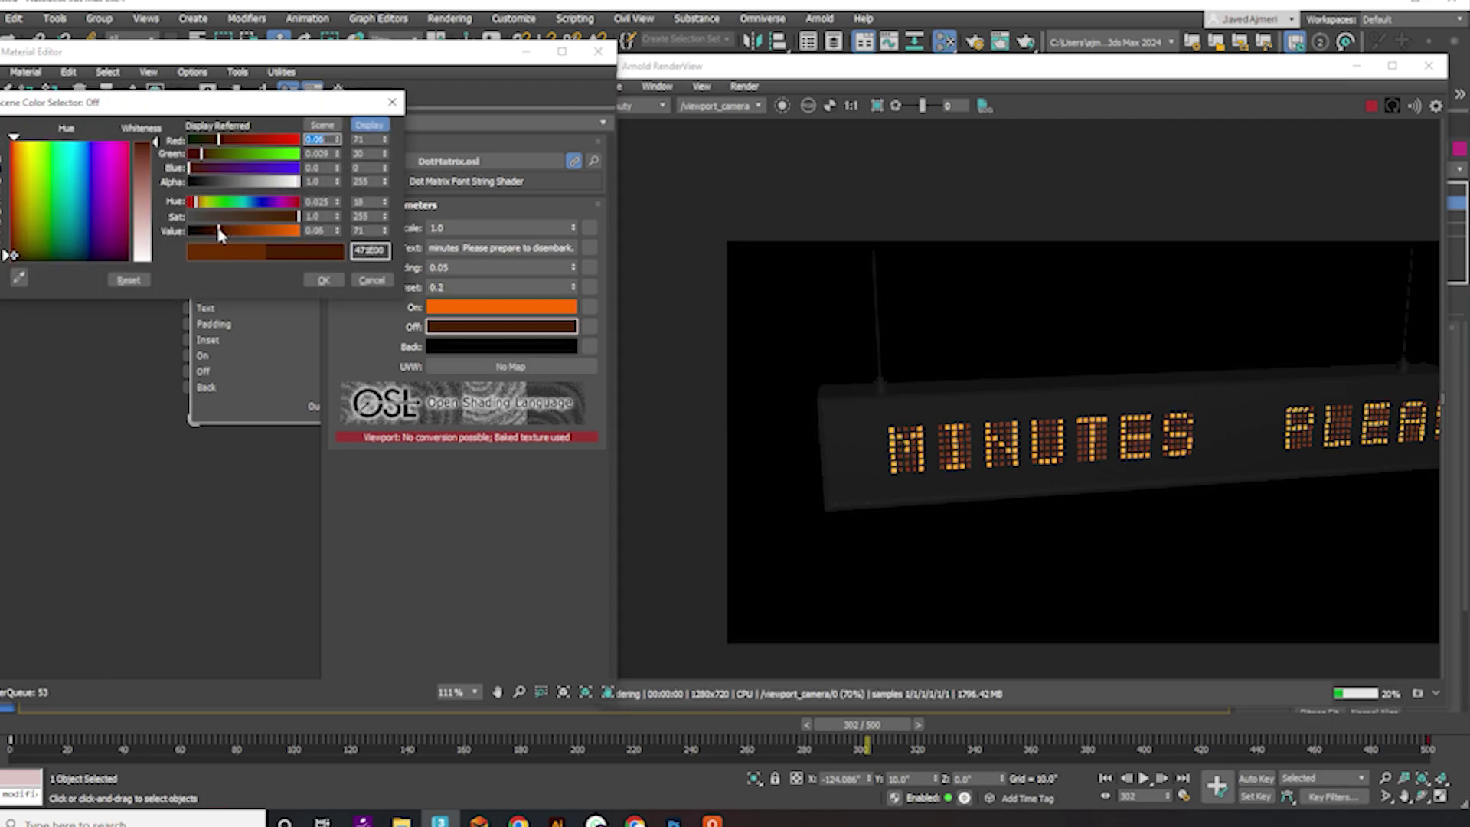
{"action": "left_click", "coordinate": [323, 281]}
- Shift the dot-matrix map's On color to the slightly yellower orange FF7100
{"action": "left_click", "coordinate": [459, 306]}
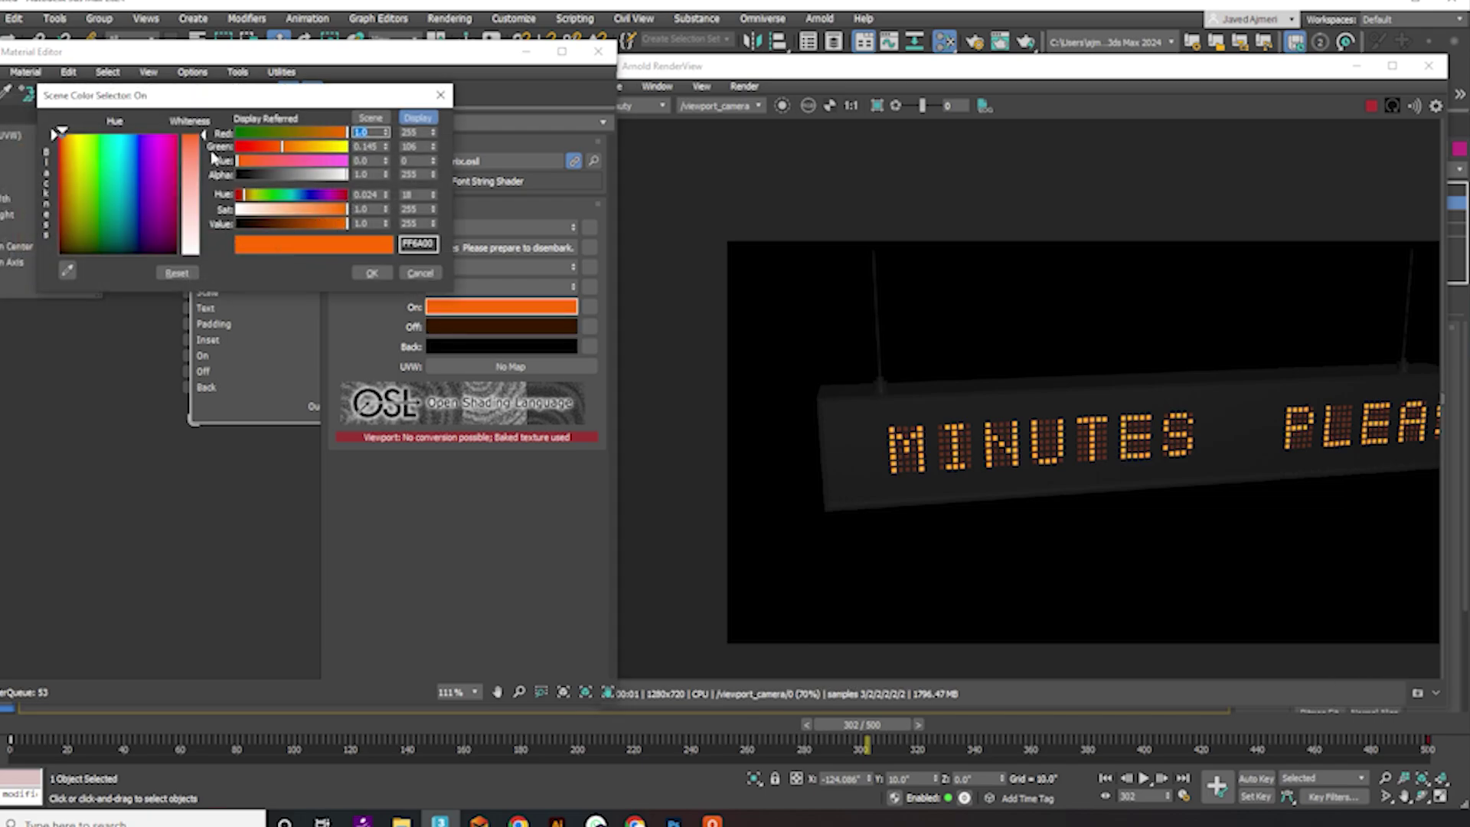
{"action": "left_click_drag", "start_coordinate": [283, 150], "coordinate": [286, 148]}
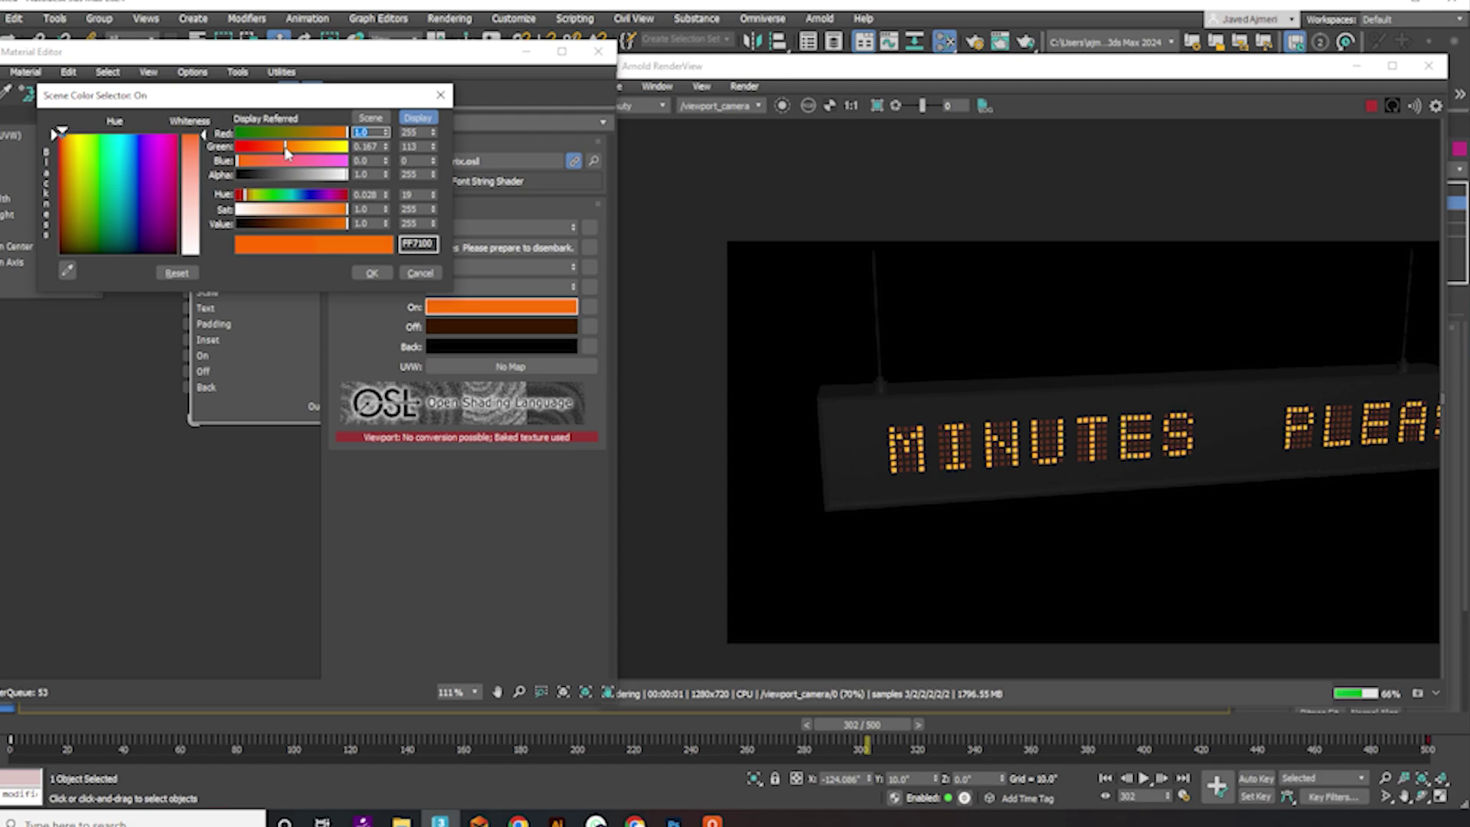
{"action": "left_click", "coordinate": [372, 273]}
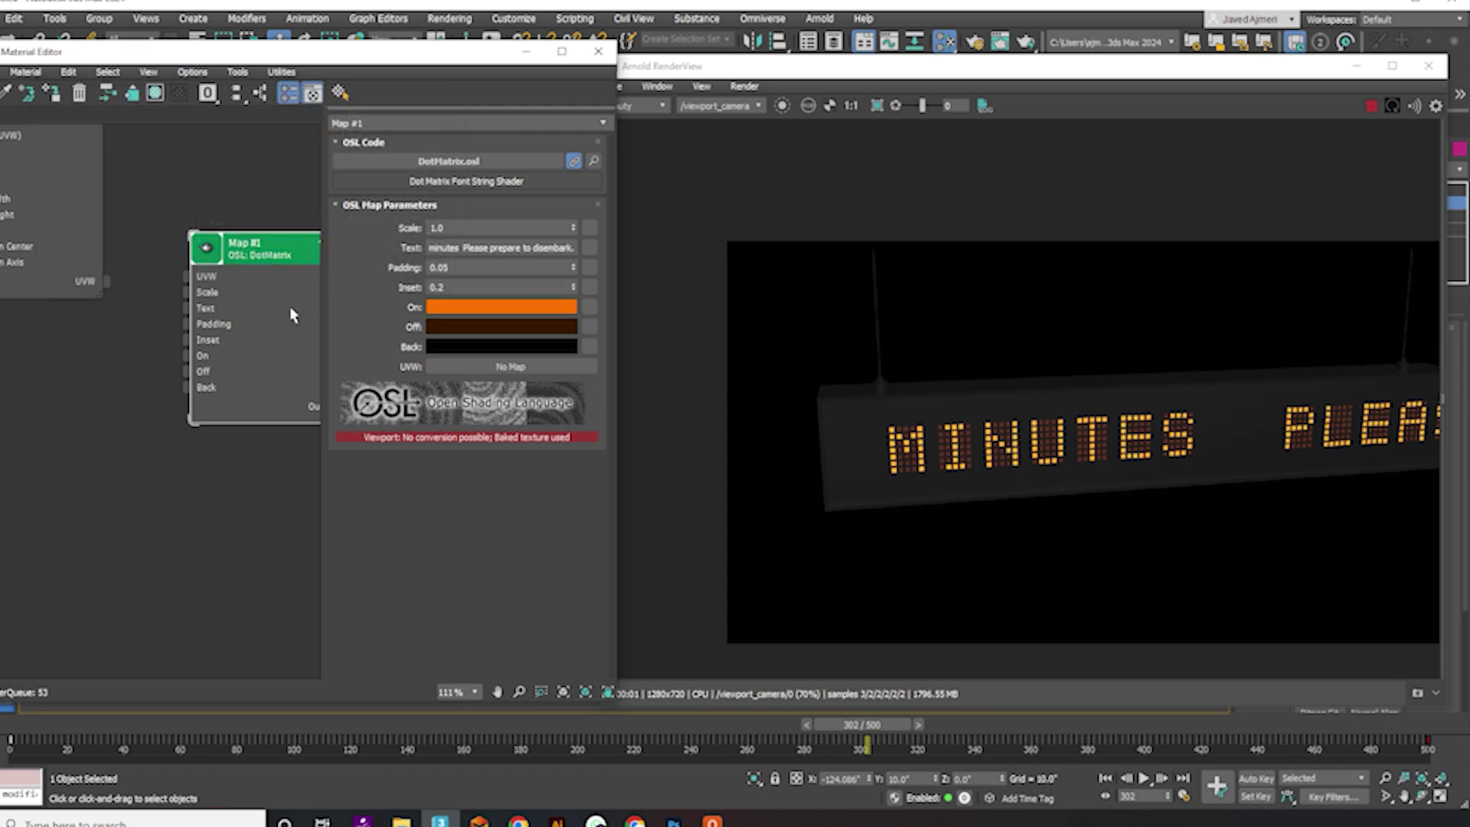
- Try an emission luminance of 3515 cd/m² on Material #26, and settle on 3000 cd/m²
{"action": "middle_click_drag", "start_coordinate": [306, 371], "coordinate": [106, 319]}
{"action": "left_click", "coordinate": [274, 355]}
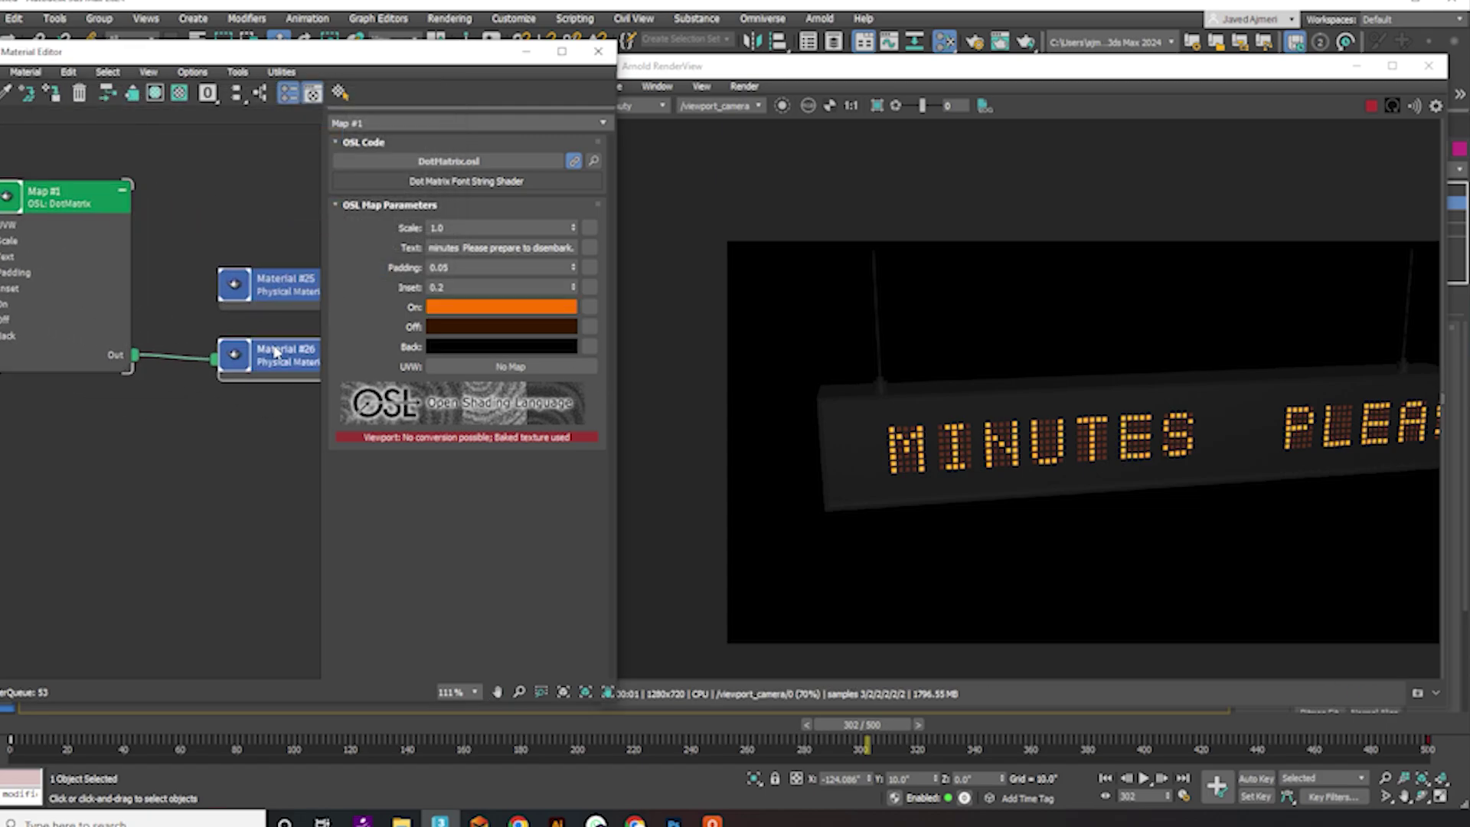
{"action": "scroll", "coordinate": [398, 653], "scroll_direction": "down", "scroll_amount": 5}
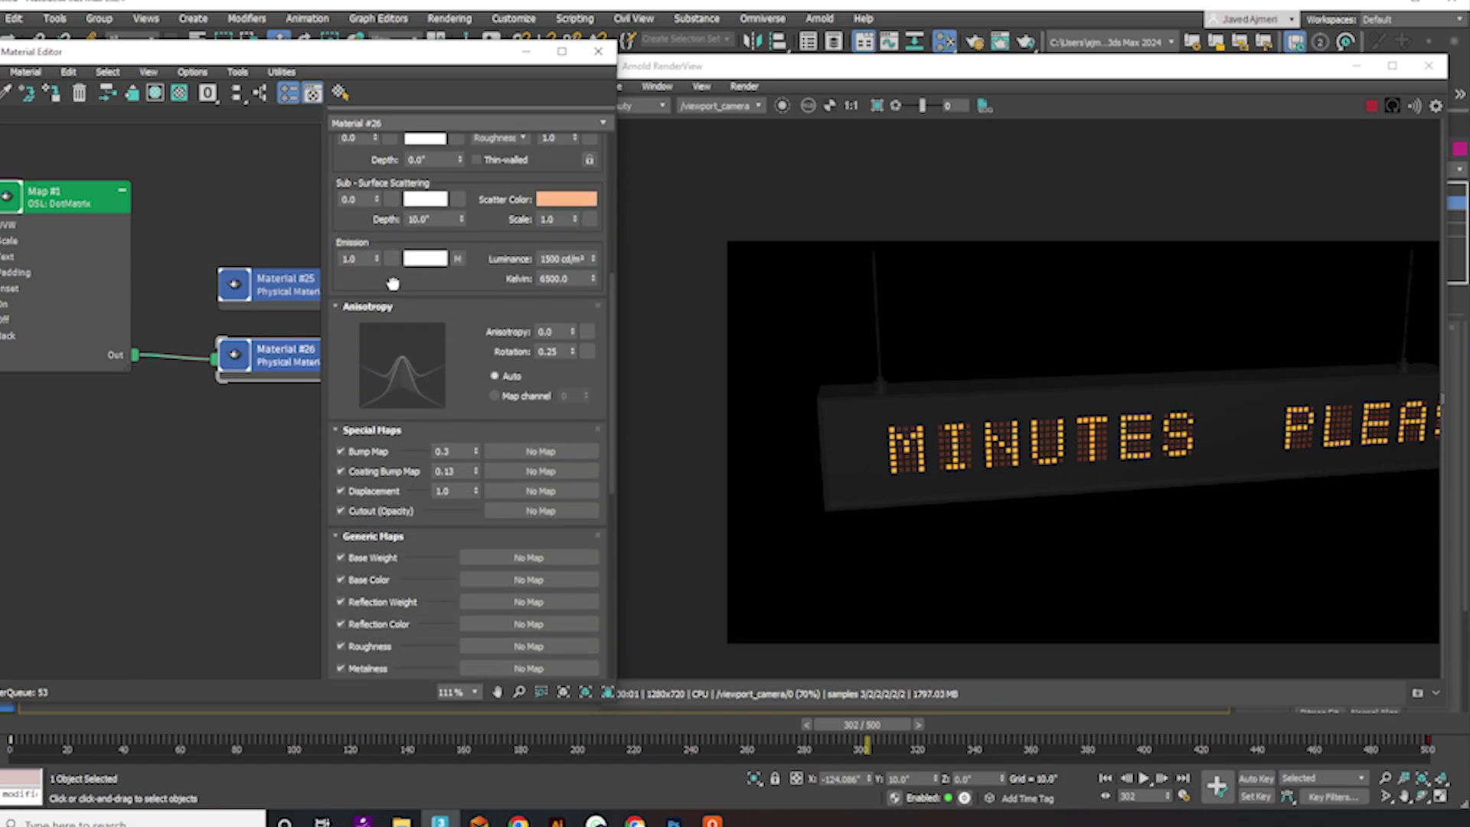
{"action": "middle_click_drag", "start_coordinate": [295, 218], "coordinate": [264, 260]}
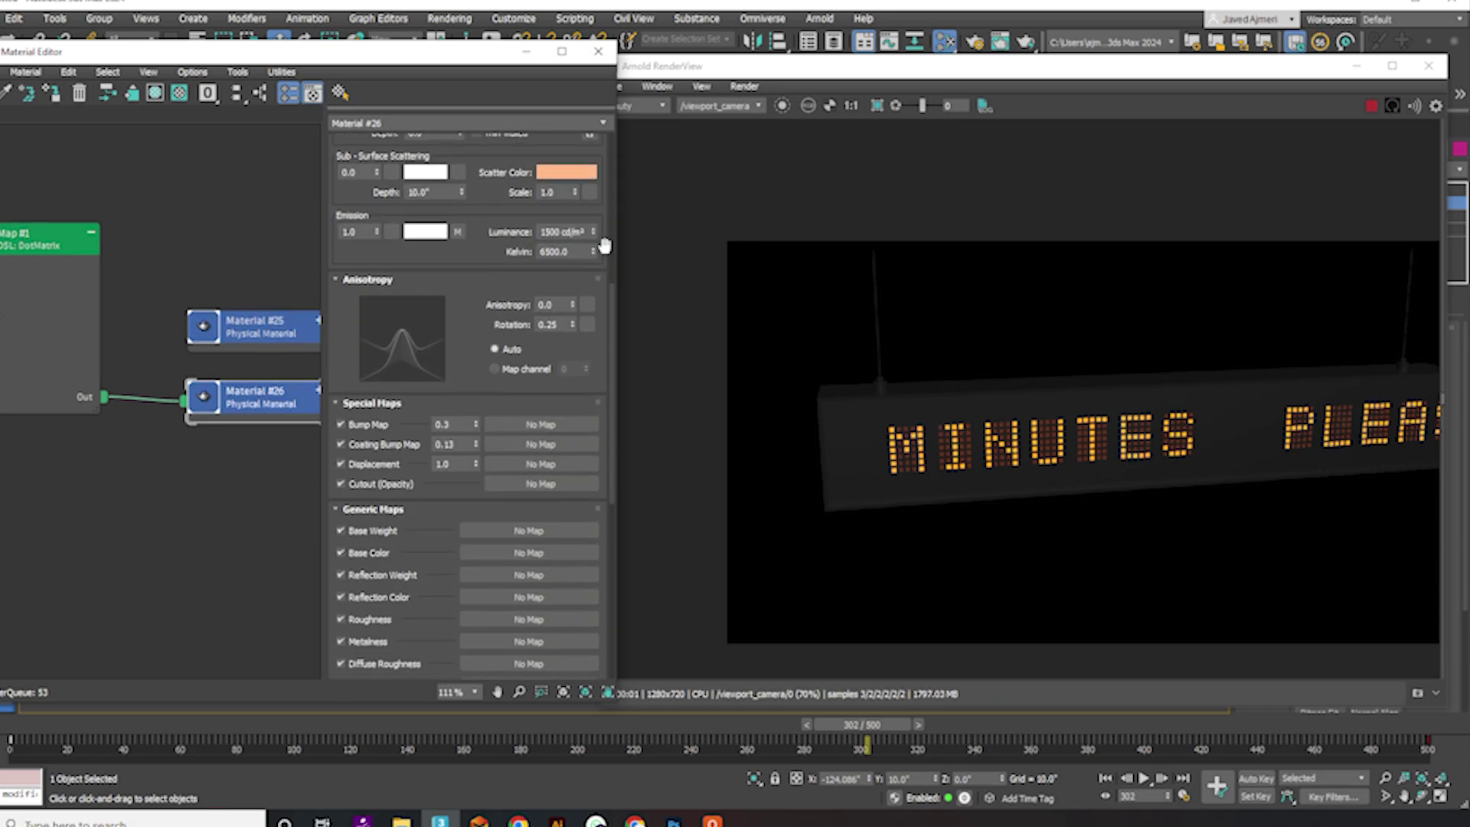
{"action": "left_click_drag", "start_coordinate": [595, 233], "coordinate": [599, 704]}
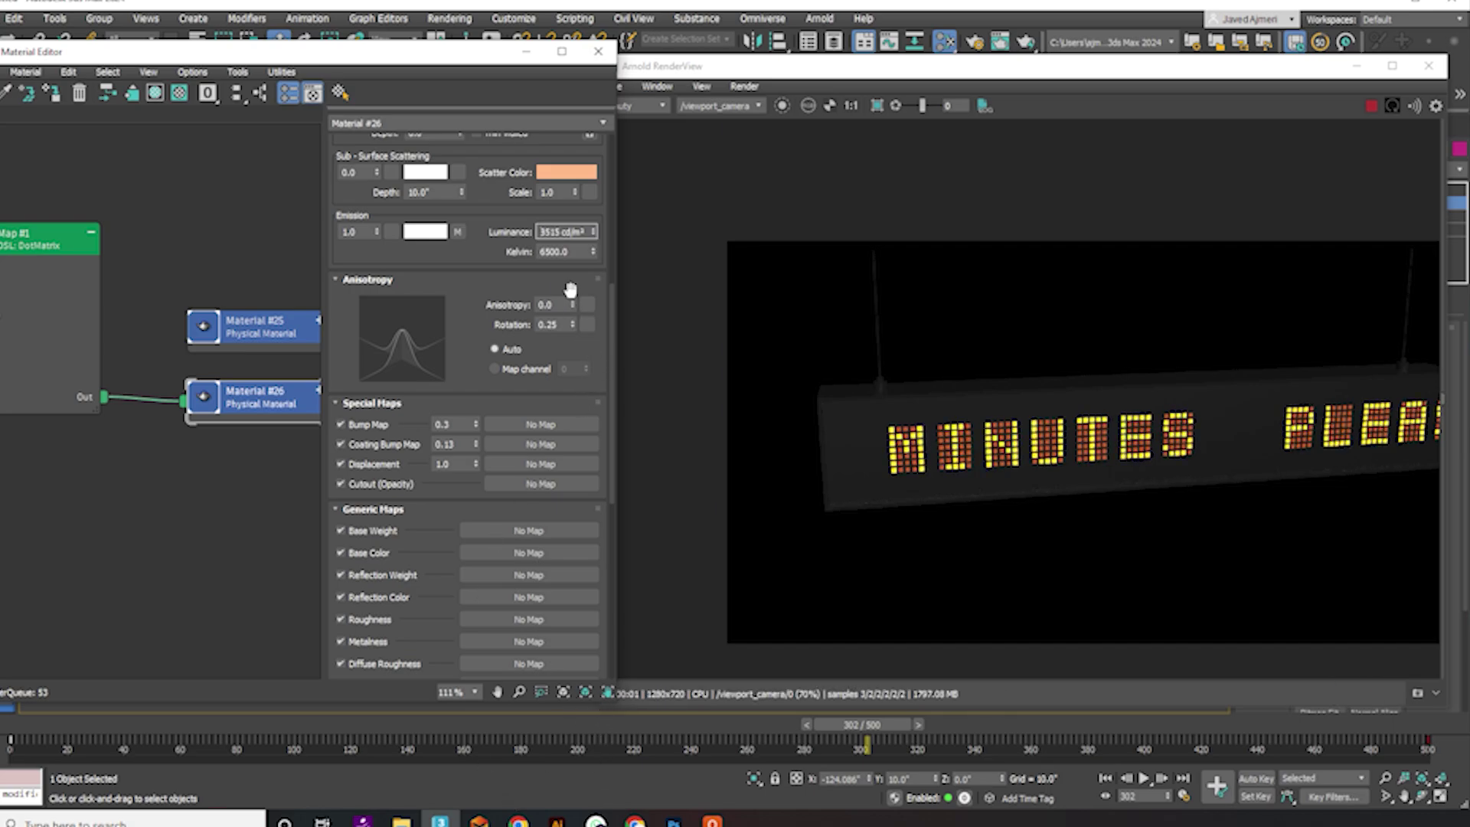
{"action": "right_click", "coordinate": [592, 233]}
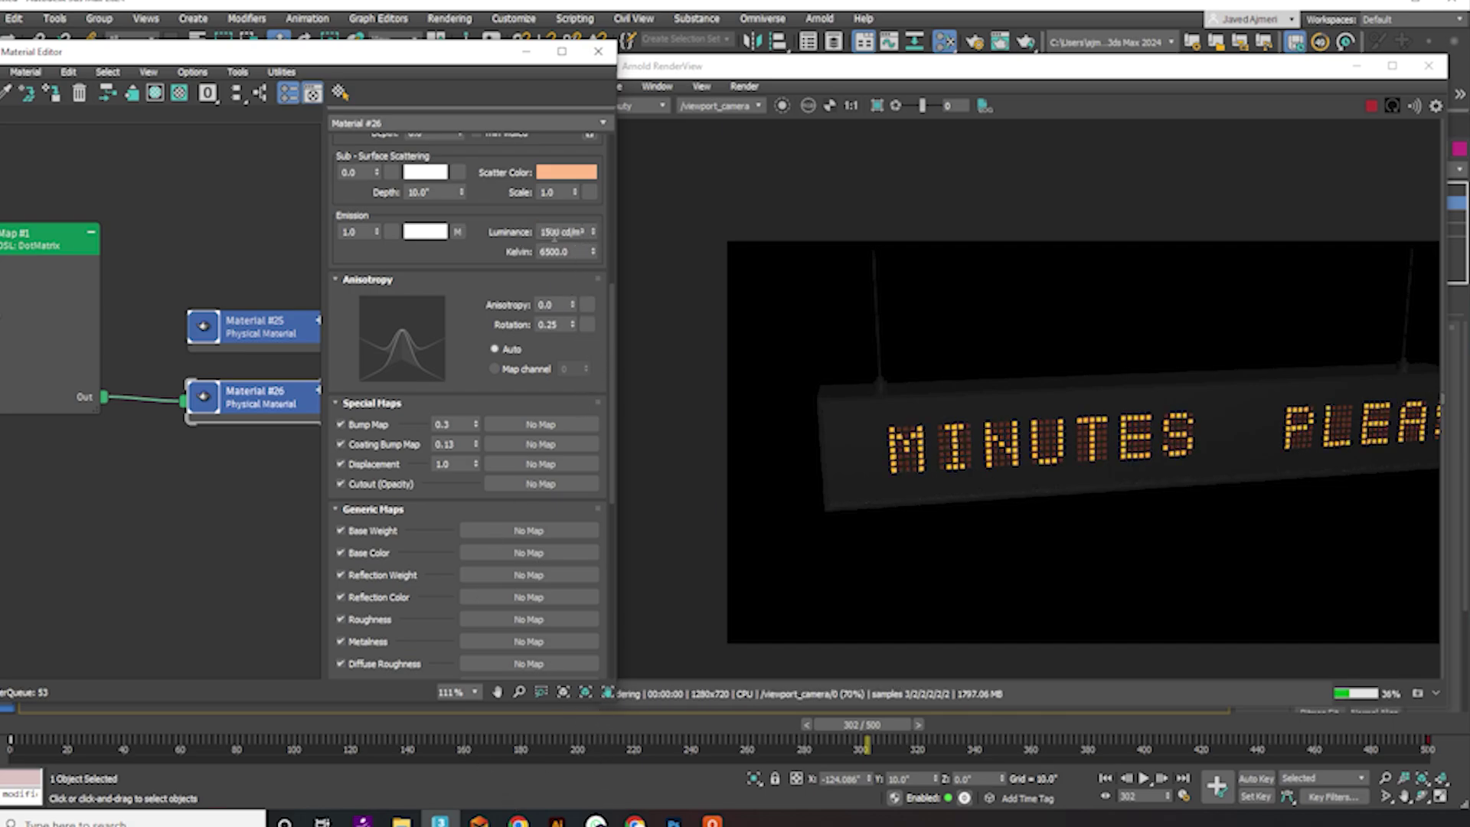
{"action": "double_click", "coordinate": [546, 234]}
{"action": "type", "text": "30"}
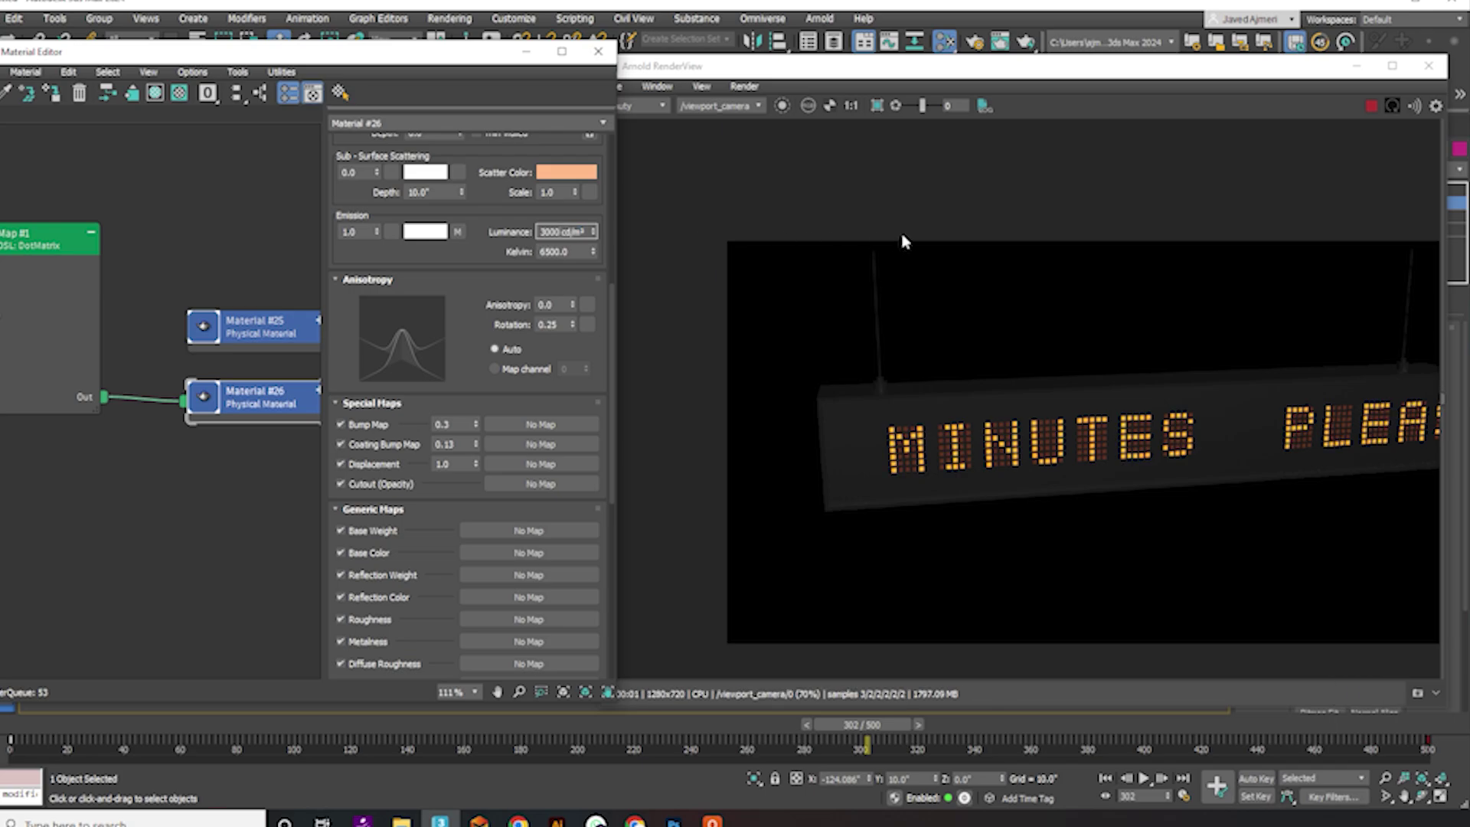
{"action": "key", "text": "Return"}
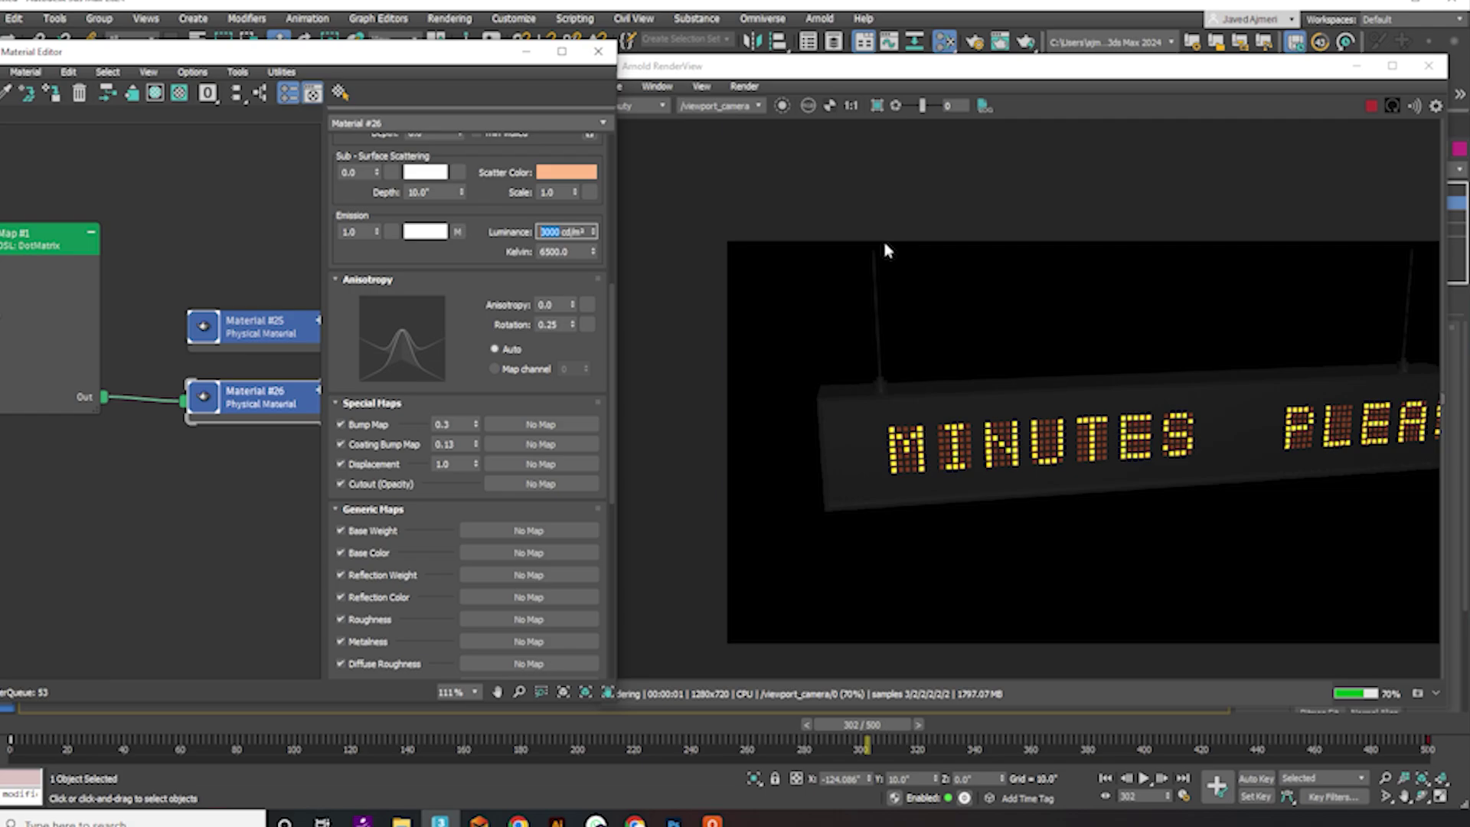